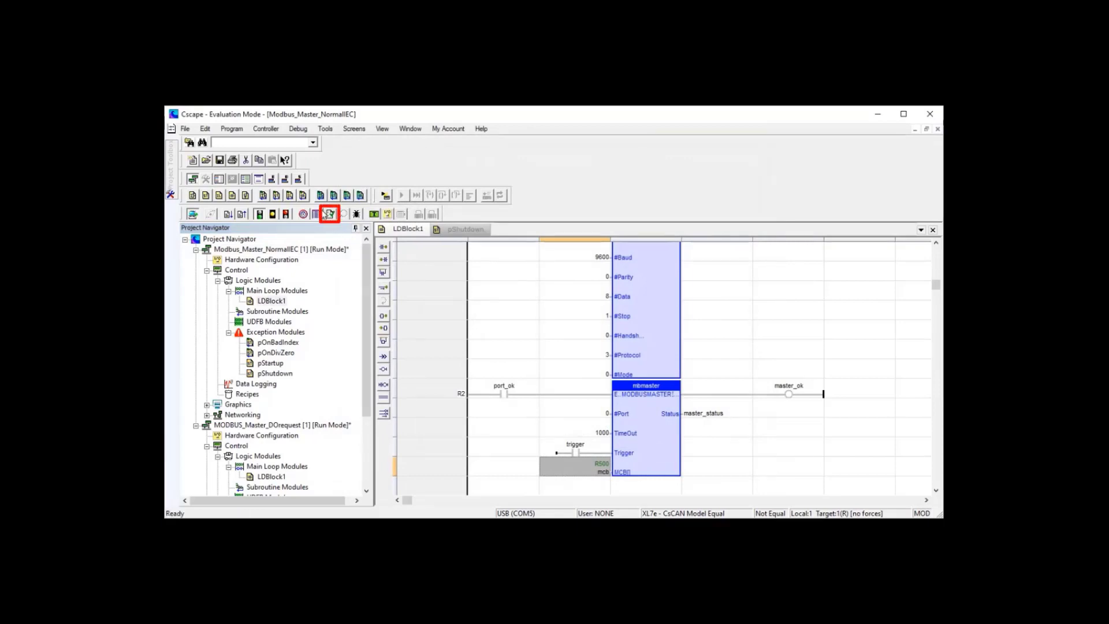
# Step: Run an error check on the Modbus_Master_NormalIEC program, select the mbmaster message, and collapse the output window
pyautogui.click(328, 214)
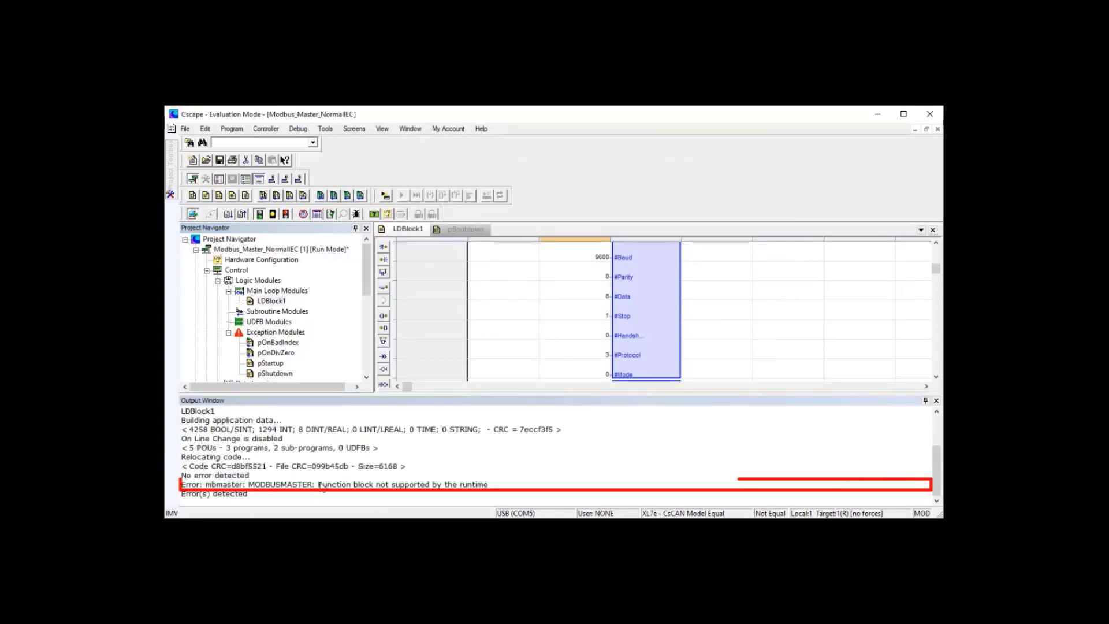
pyautogui.click(471, 486)
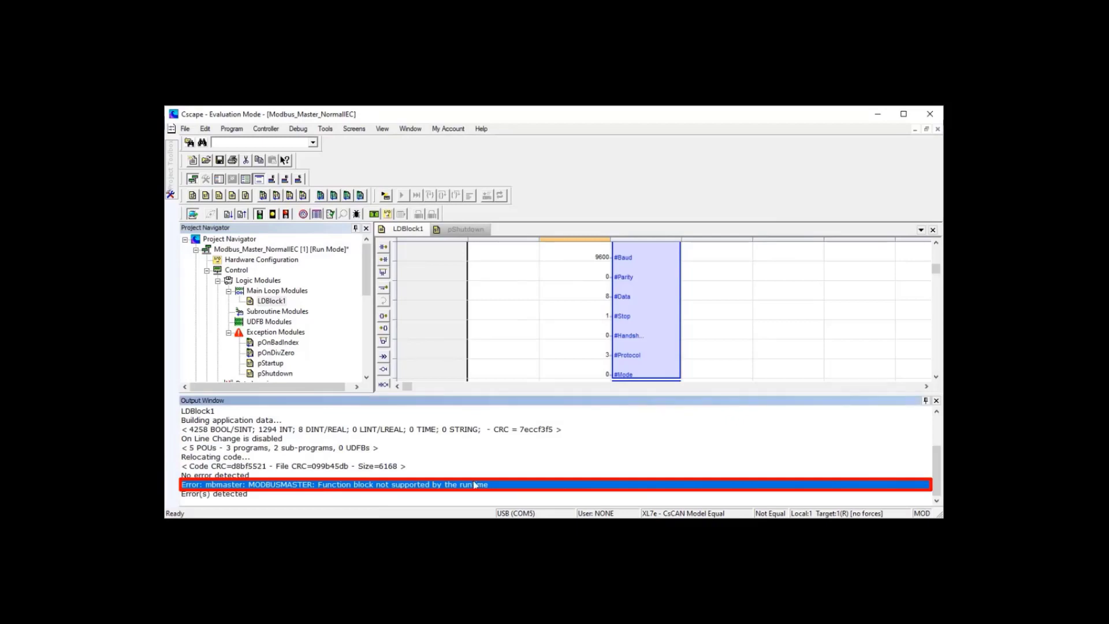
pyautogui.click(926, 400)
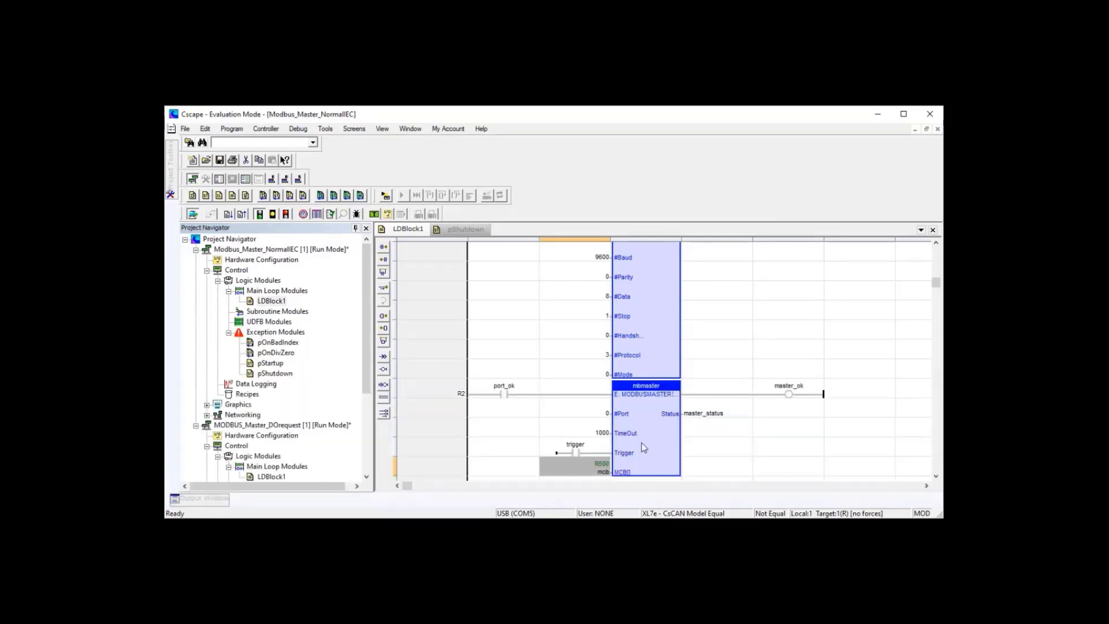
# Step: Switch to the MODBUS_Master_DOrequest project and show its LDBlock1 ladder logic around rung R2
pyautogui.click(327, 427)
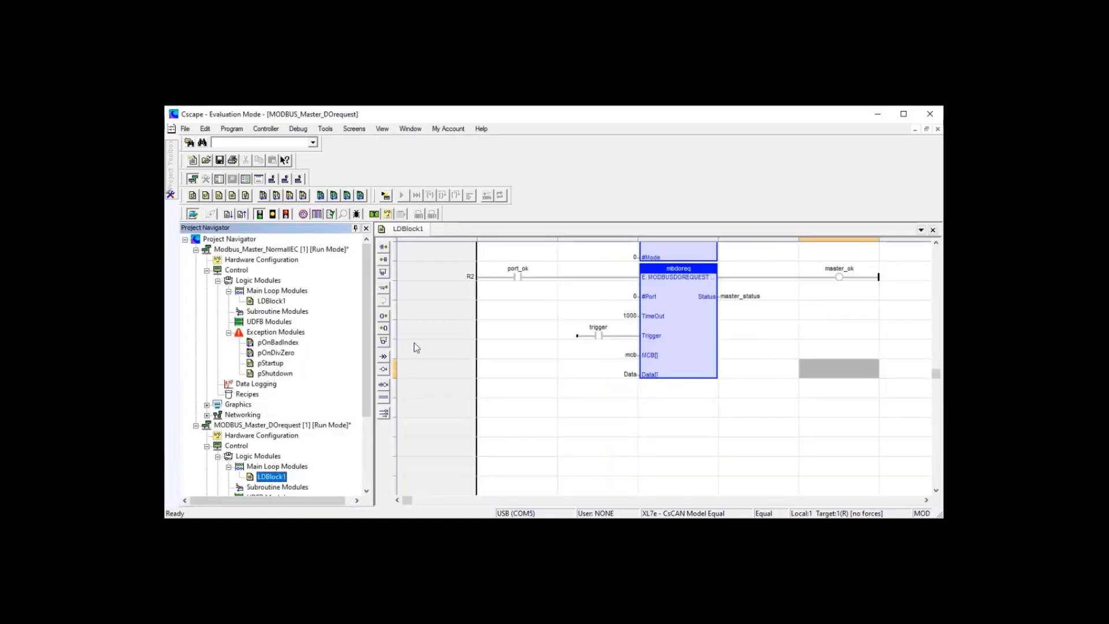
pyautogui.click(937, 244)
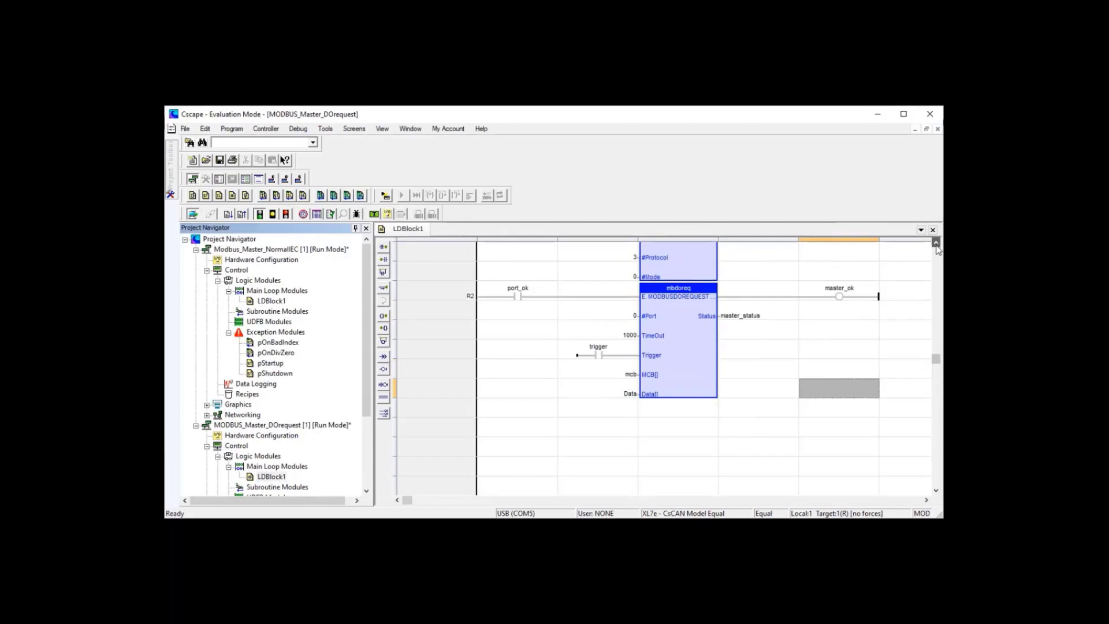
pyautogui.click(937, 243)
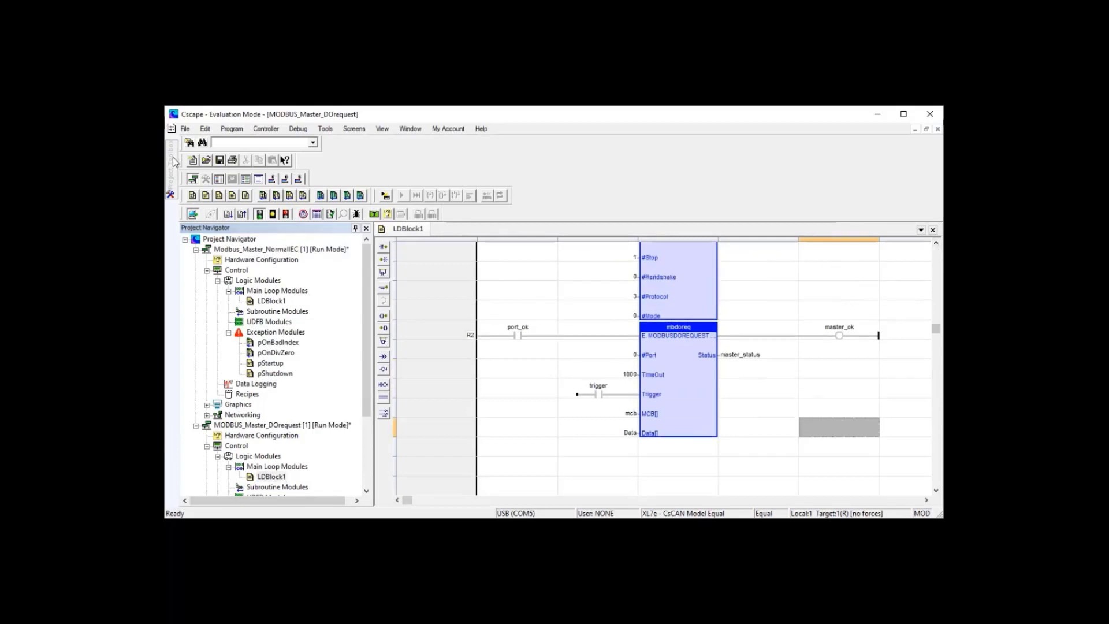
# Step: Expand the Serial Operations group in the Project Toolbox and pin the toolbox open
pyautogui.moveTo(173, 162)
pyautogui.click(190, 315)
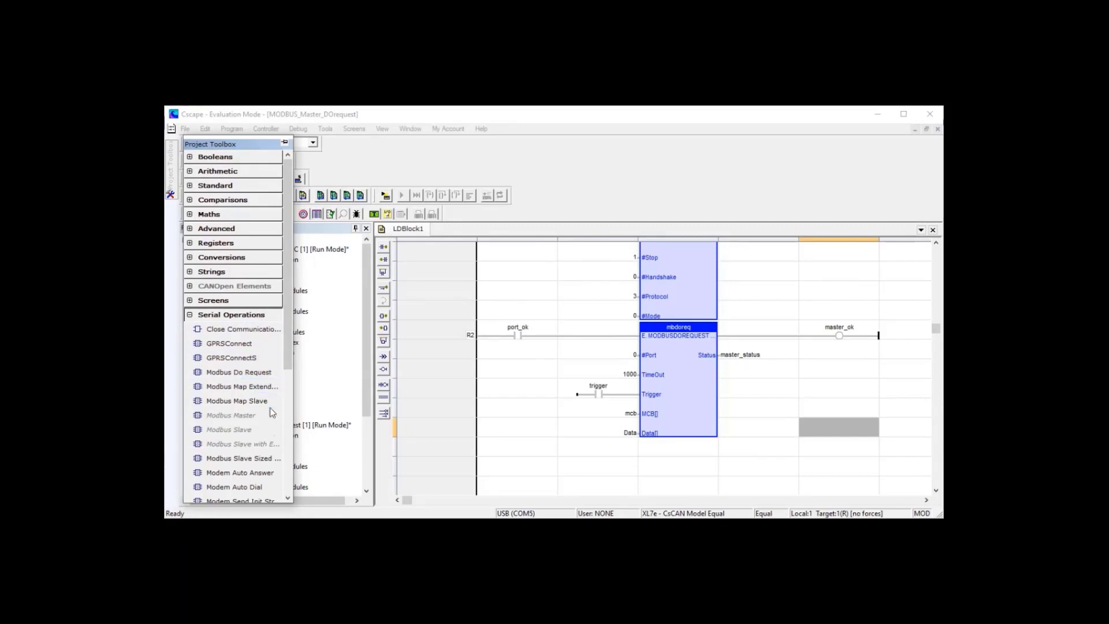
pyautogui.click(289, 500)
pyautogui.click(289, 499)
pyautogui.click(288, 499)
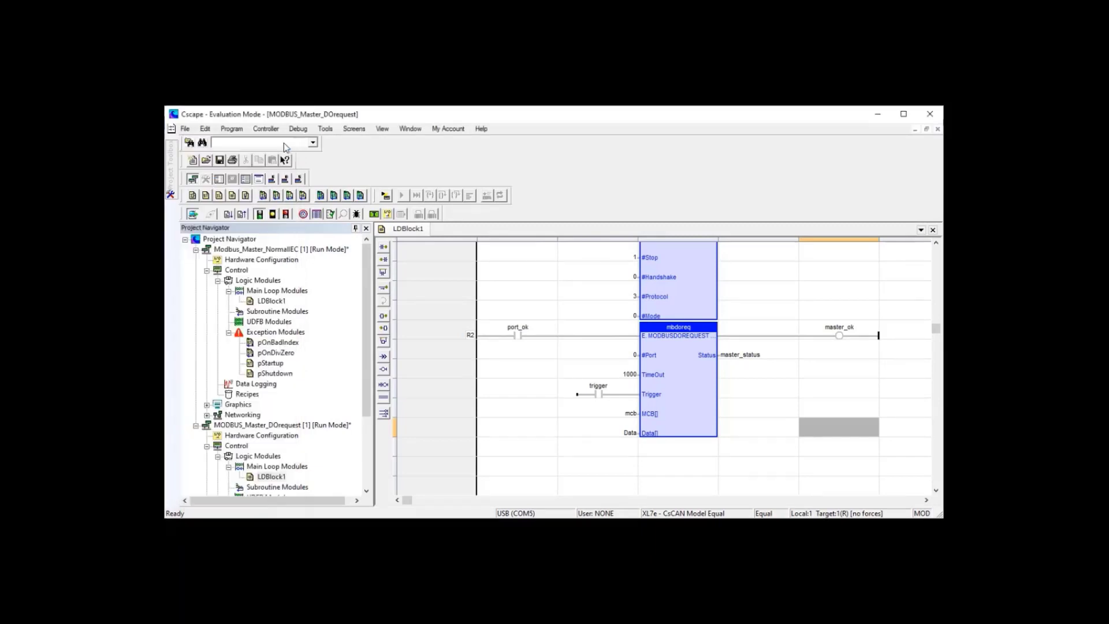
pyautogui.click(283, 143)
# Step: Examine the OPENCOMM block's parameters and the Modbus Do Request block's port, timeout, trigger and mcb inputs
pyautogui.click(775, 395)
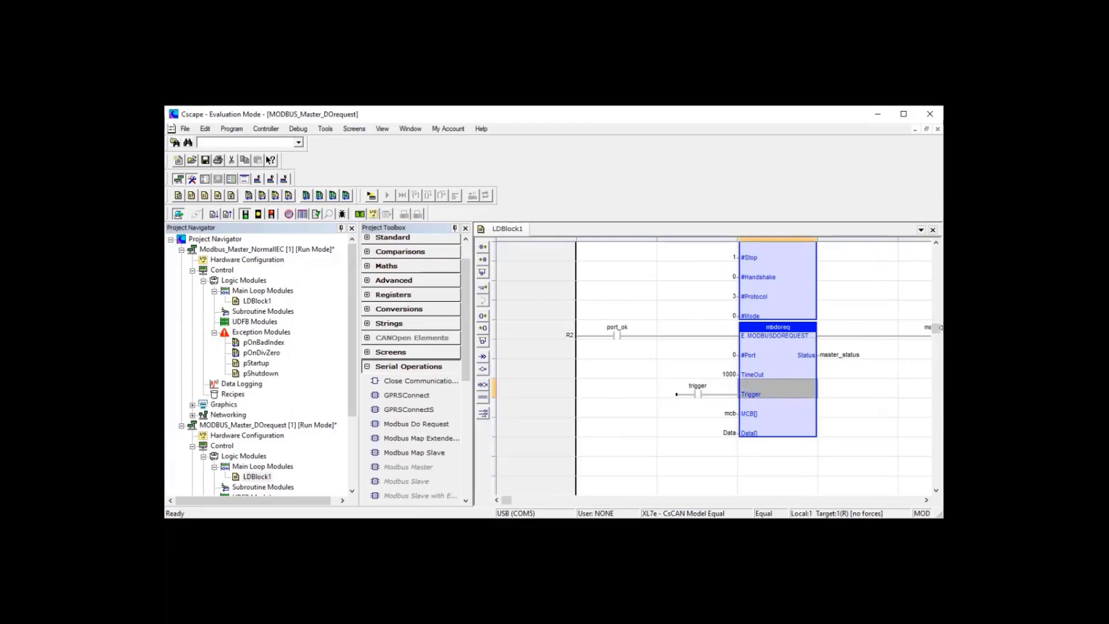
pyautogui.moveTo(936, 332); pyautogui.dragTo(936, 255)
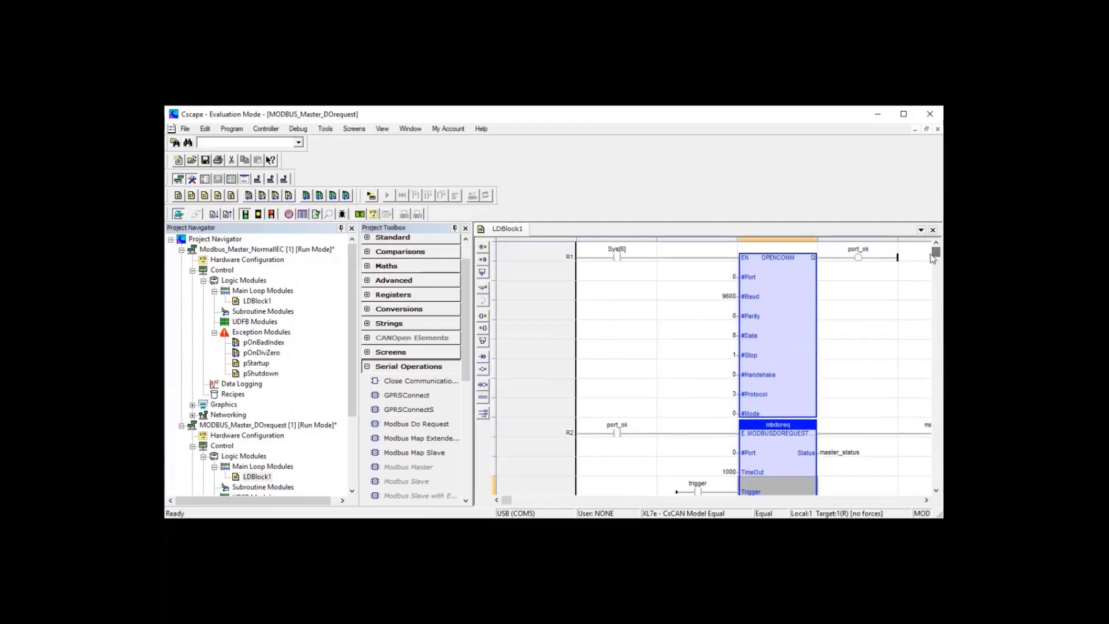
pyautogui.click(760, 330)
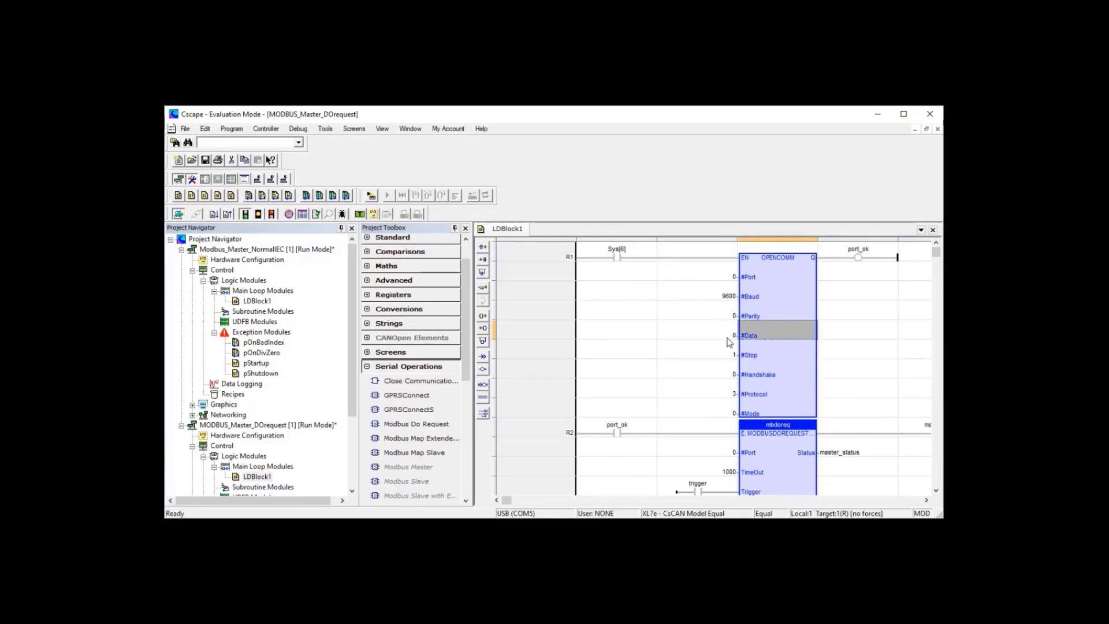
pyautogui.click(936, 490)
pyautogui.click(936, 491)
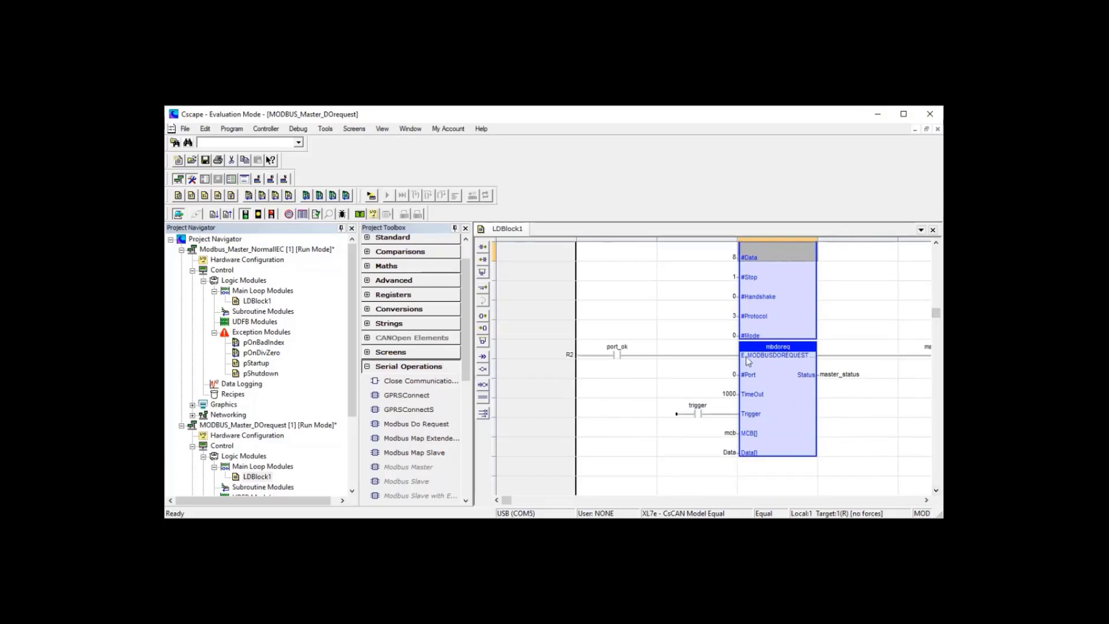
pyautogui.click(720, 372)
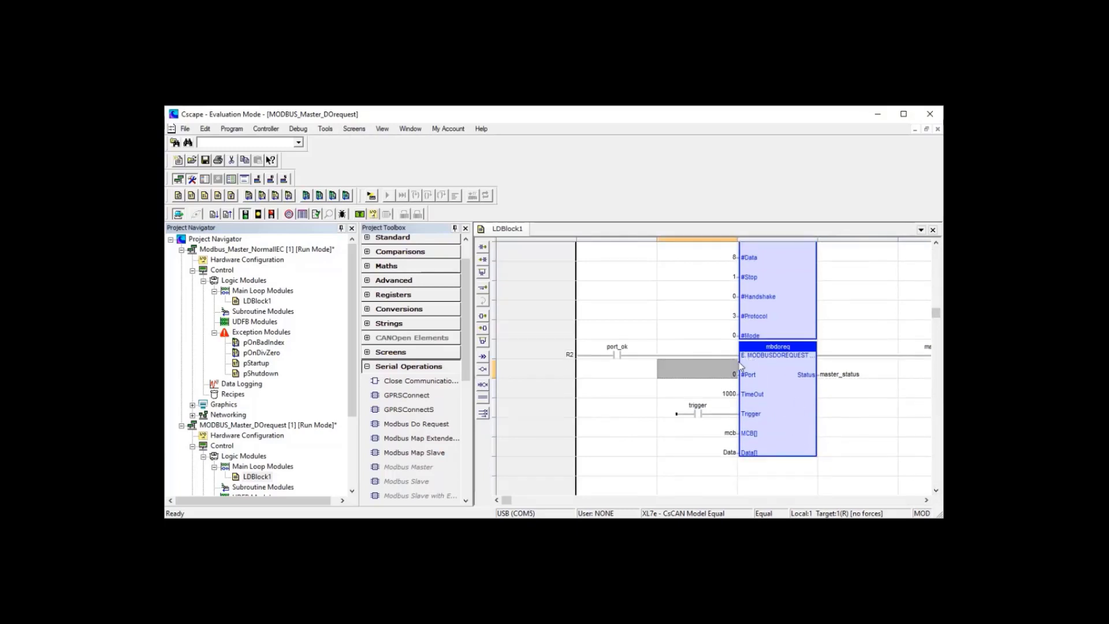
pyautogui.click(723, 394)
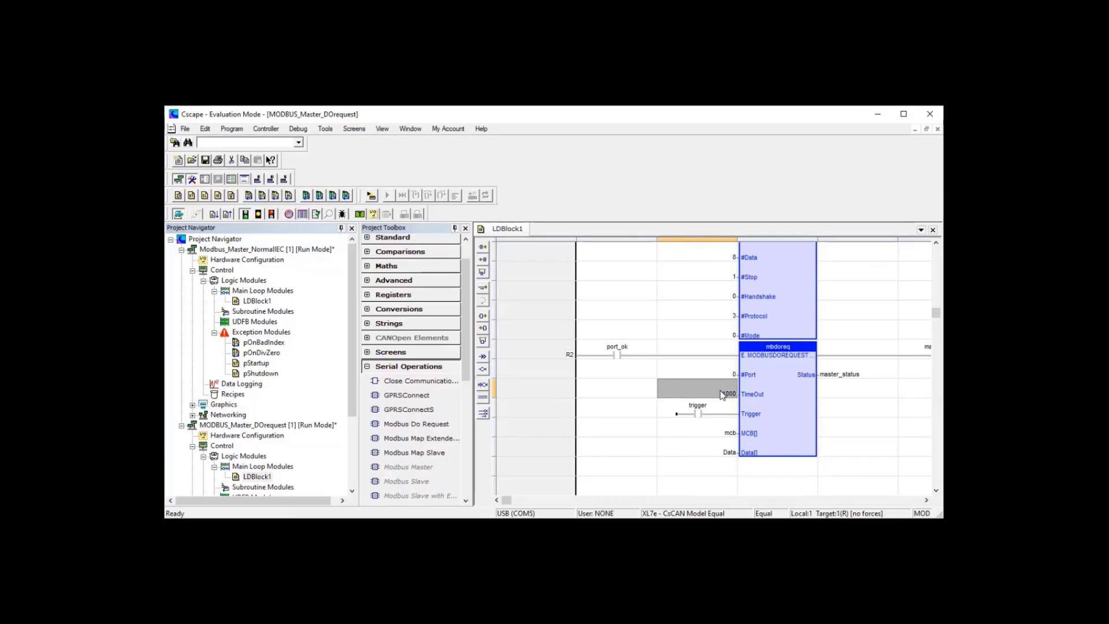
pyautogui.click(702, 414)
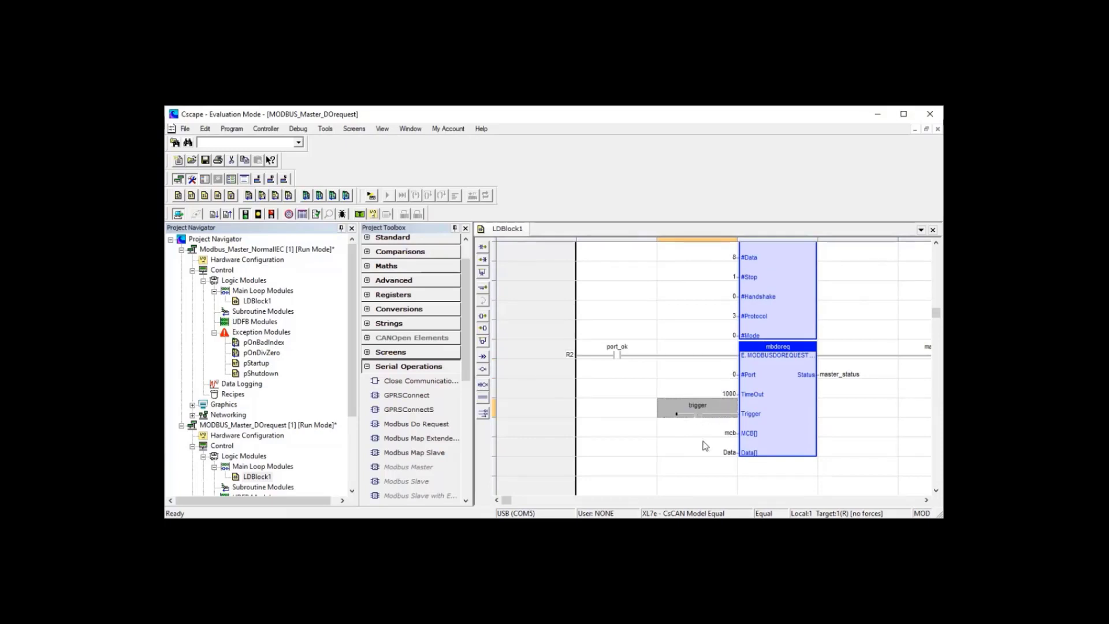
pyautogui.click(727, 434)
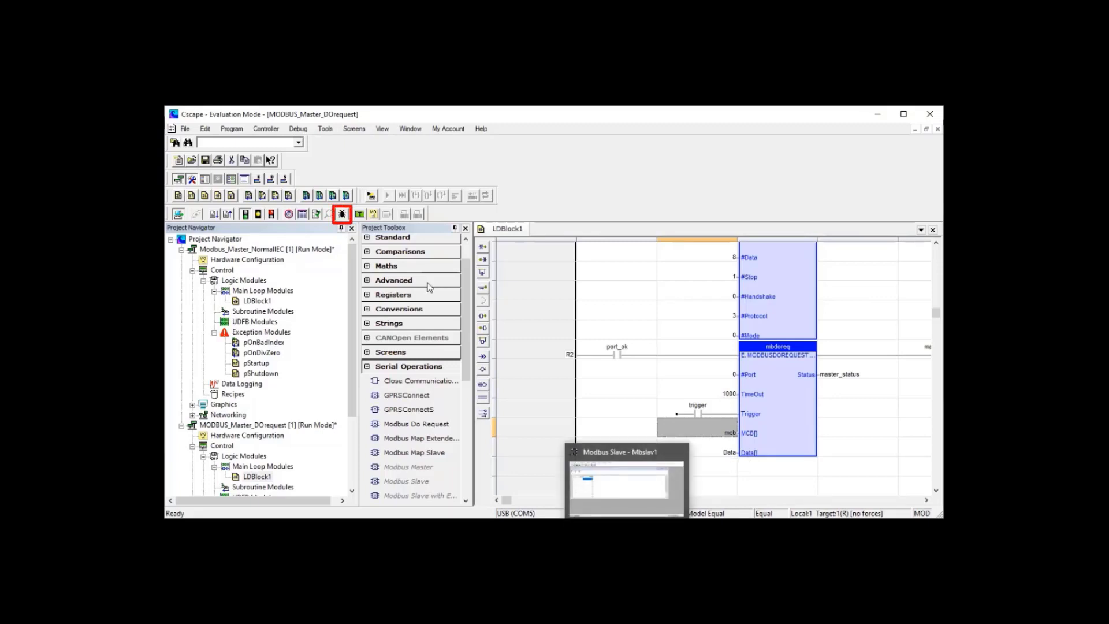
# Step: Start debugging LDBlock1 and force mcb[0] to 1, mcb[1] to 16 and mcb[3] to 2 in the Data Watch
pyautogui.click(342, 213)
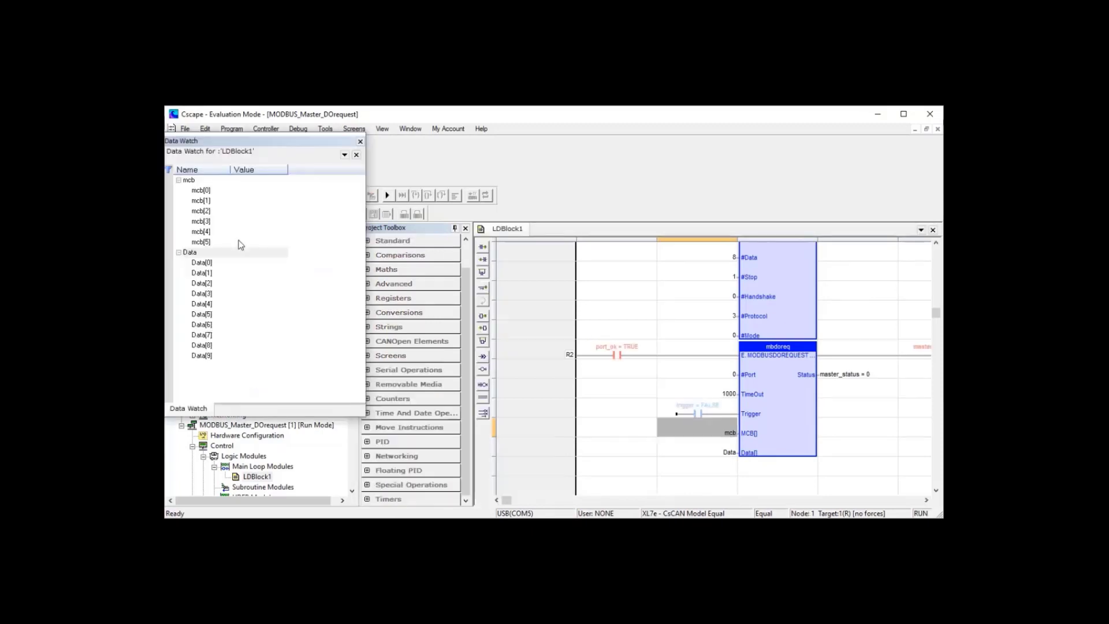
pyautogui.doubleClick(235, 195)
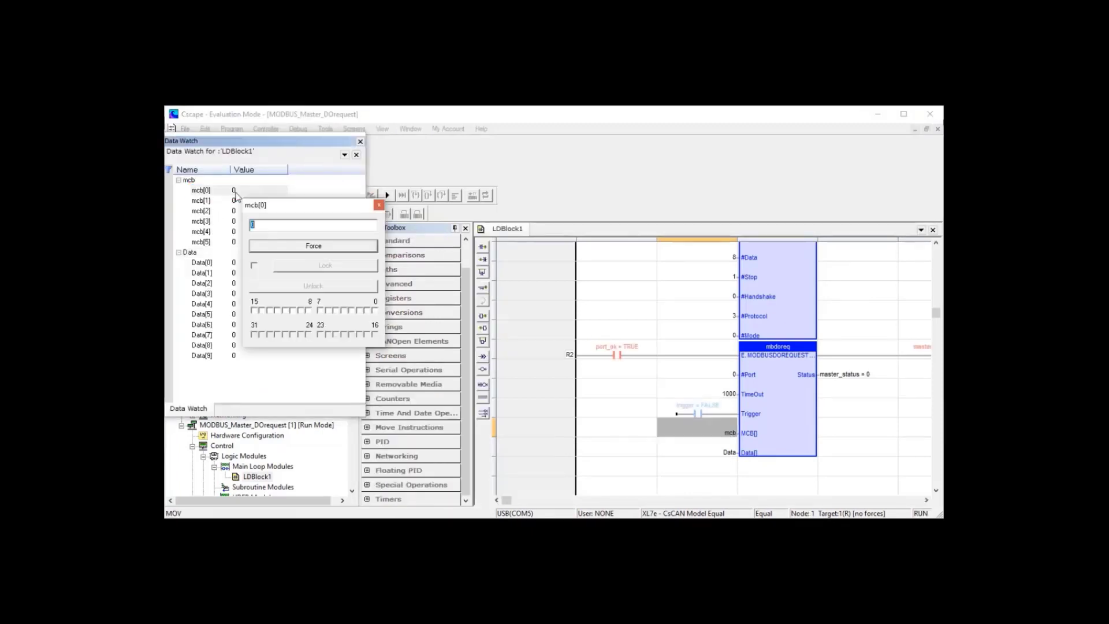
pyautogui.click(315, 247)
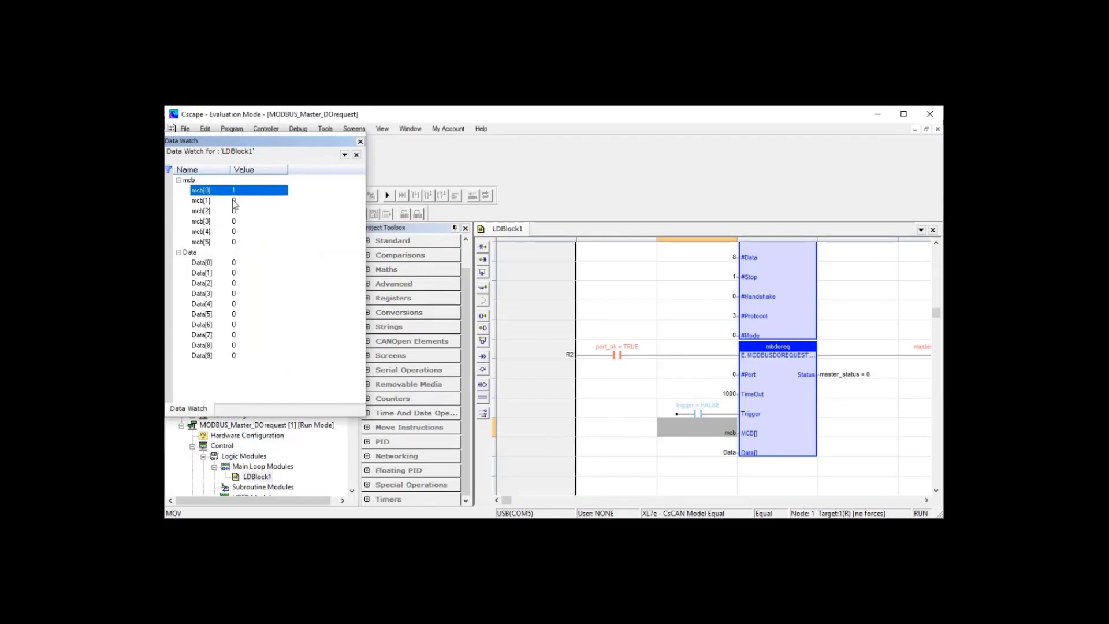
pyautogui.doubleClick(237, 201)
pyautogui.click(315, 254)
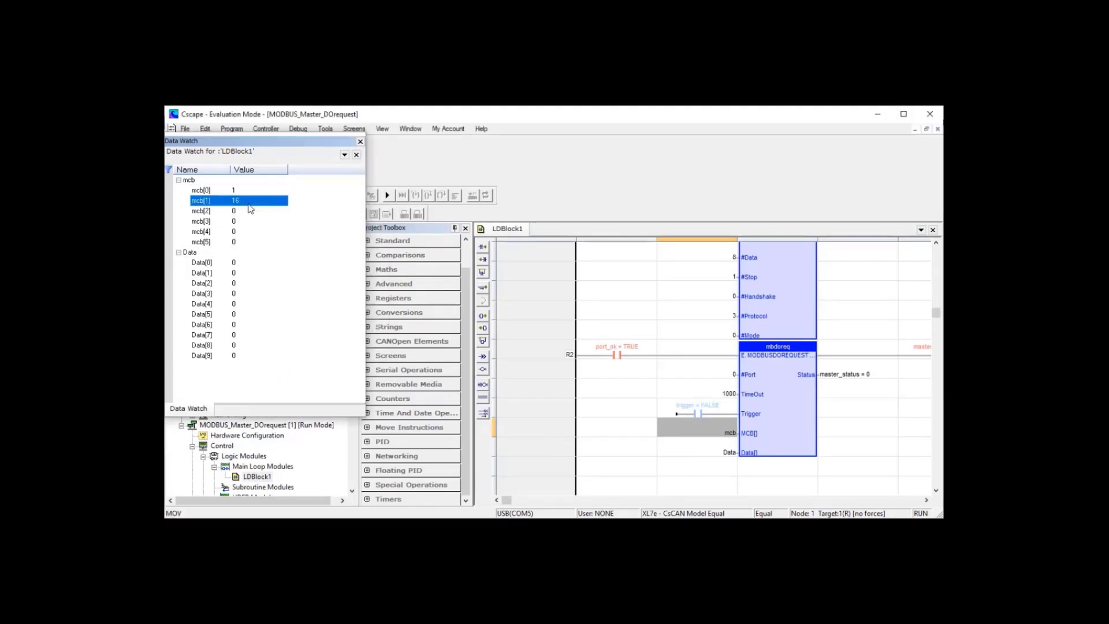
pyautogui.click(234, 213)
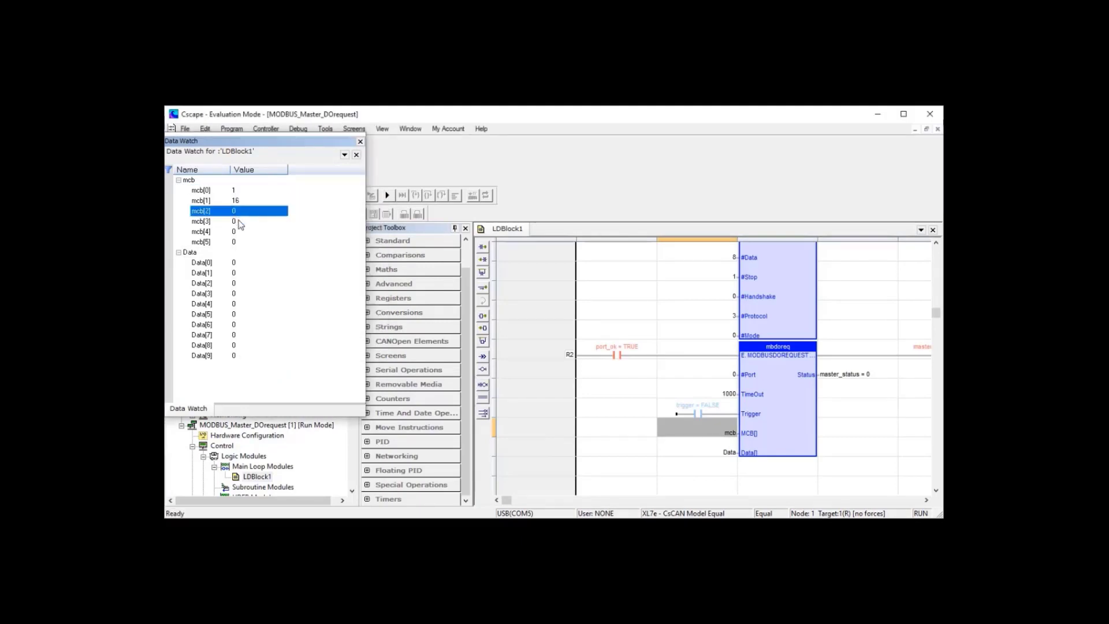
pyautogui.doubleClick(236, 222)
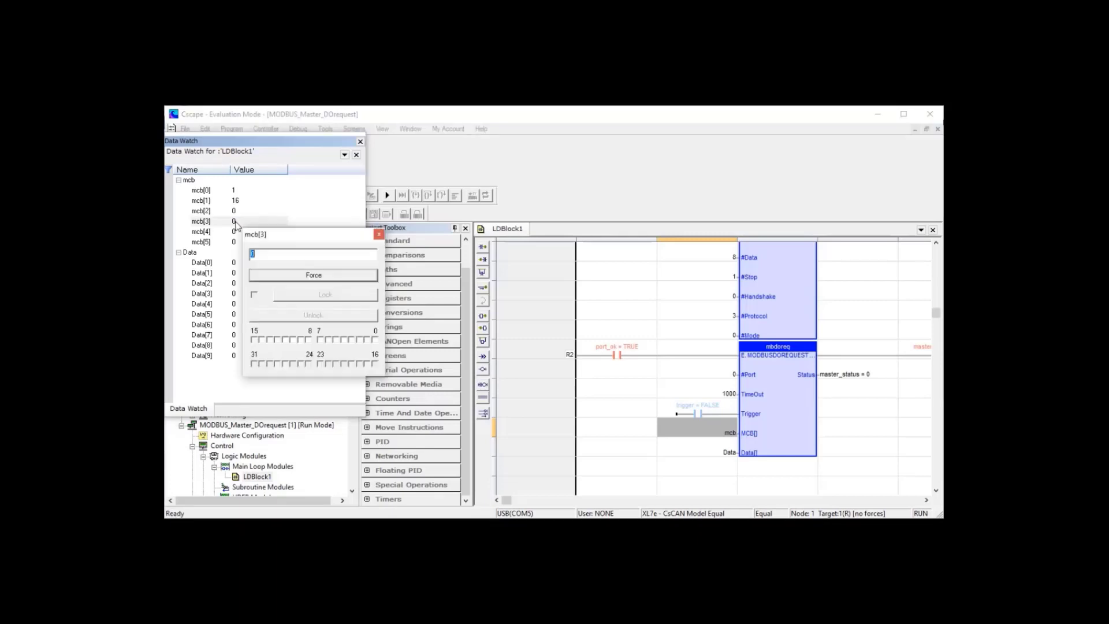
pyautogui.write('2')
pyautogui.press('Return')
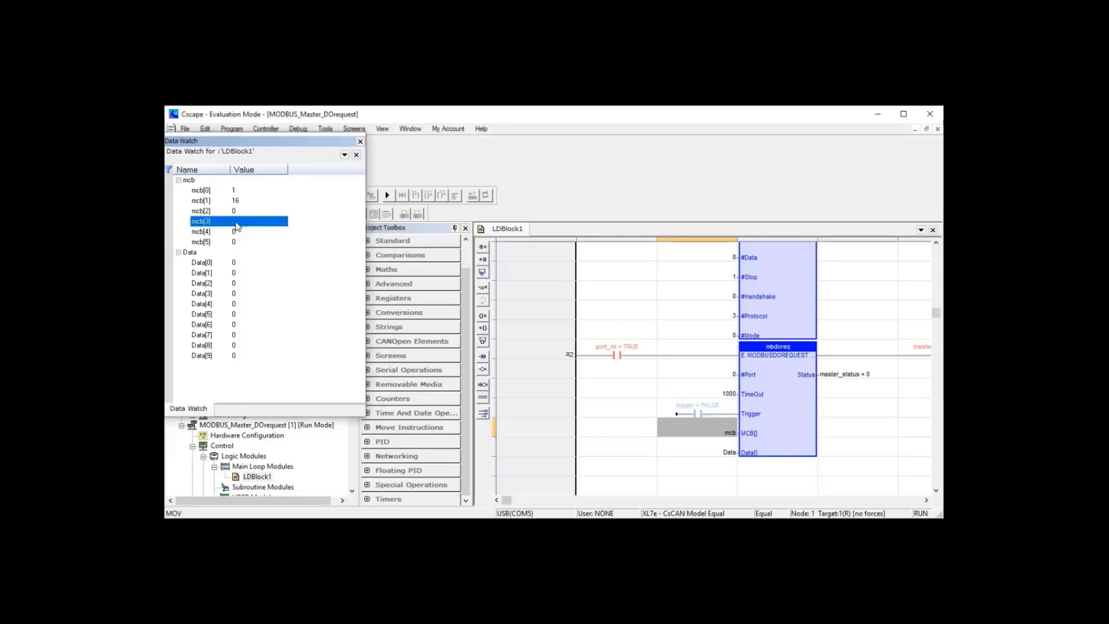
# Step: Force Data[0] to 123 and Data[1] to 321 in the Data Watch
pyautogui.doubleClick(236, 263)
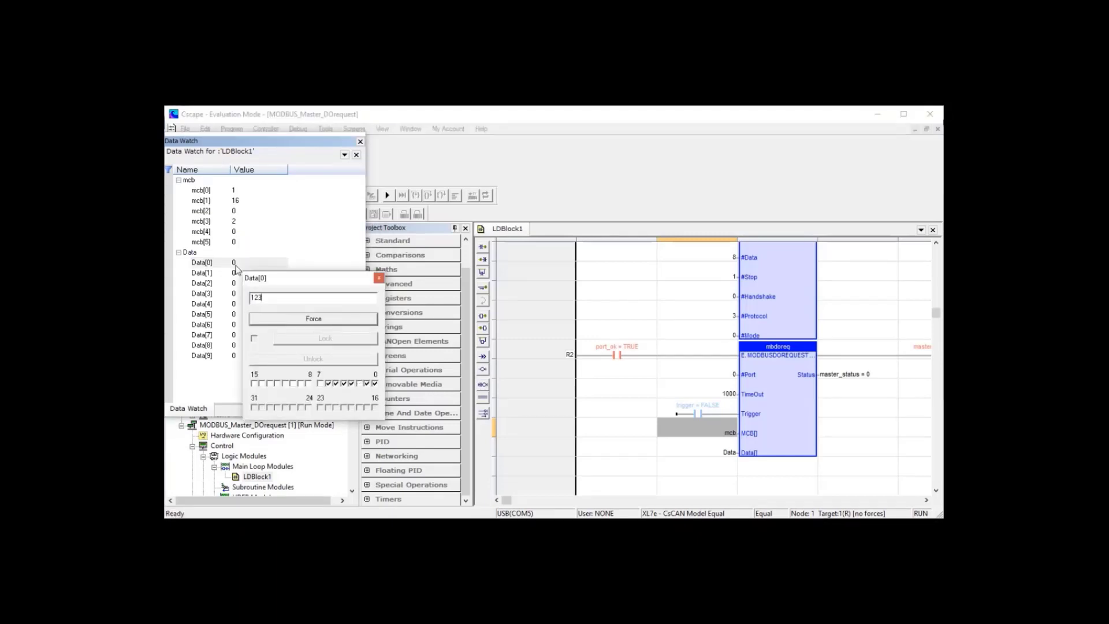
pyautogui.press('Return')
pyautogui.doubleClick(237, 273)
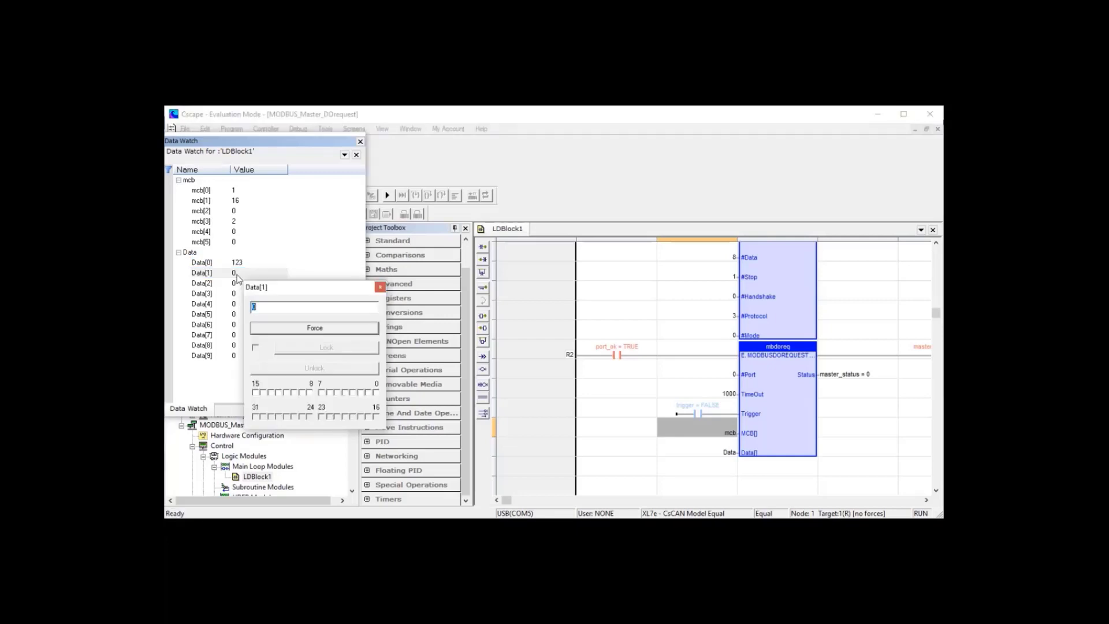
pyautogui.press('Return')
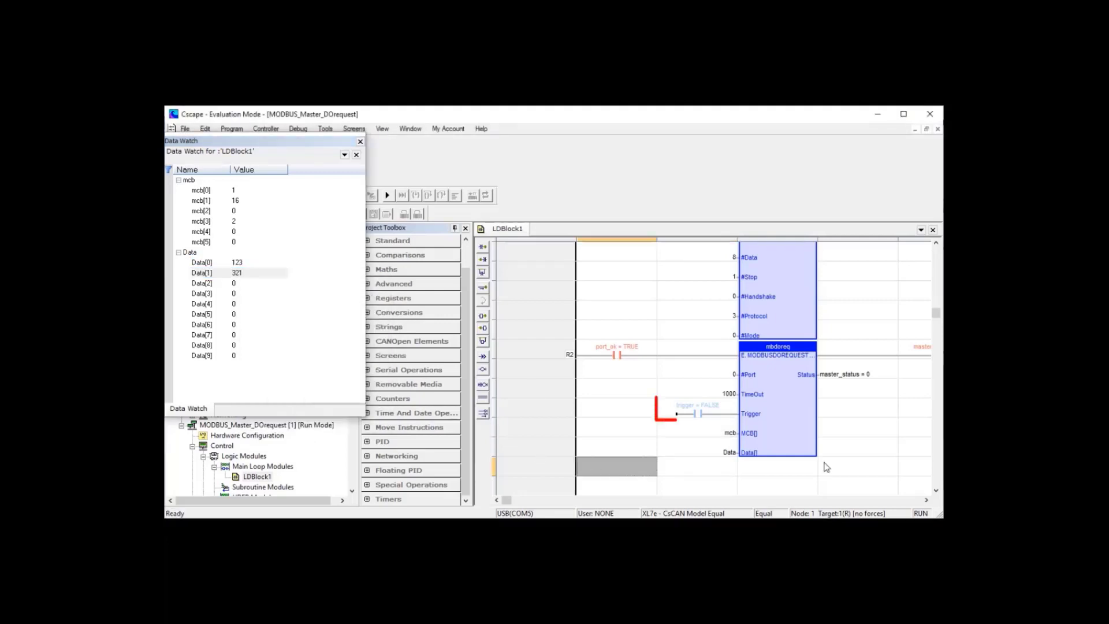
# Step: Force the trigger contact to TRUE and switch to Modbus Slave to check the written registers
pyautogui.click(702, 414)
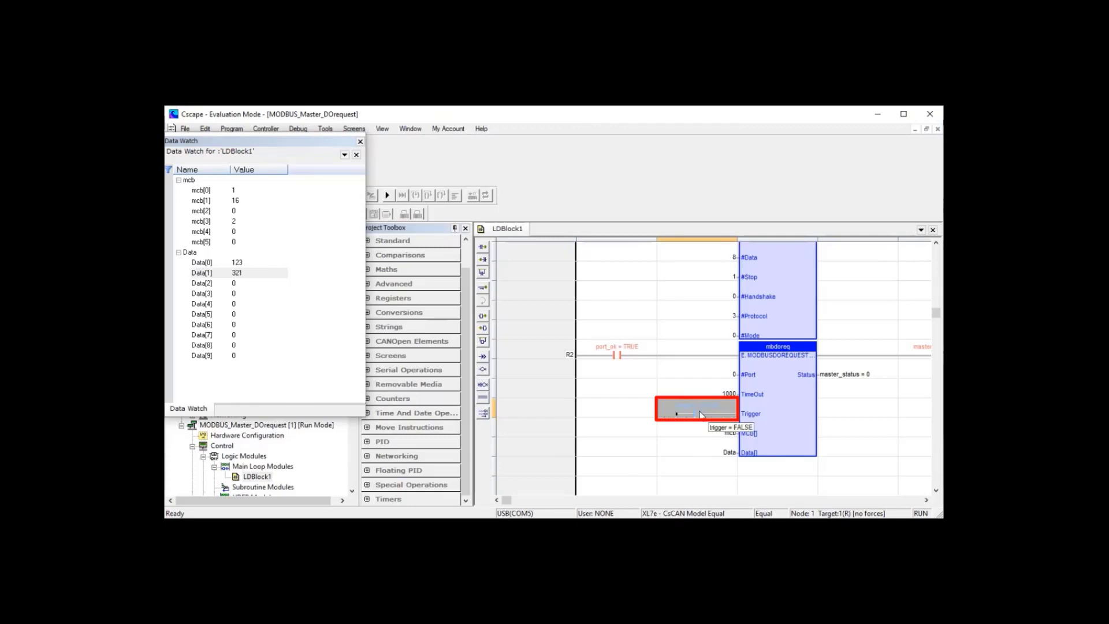
pyautogui.doubleClick(701, 413)
pyautogui.click(723, 441)
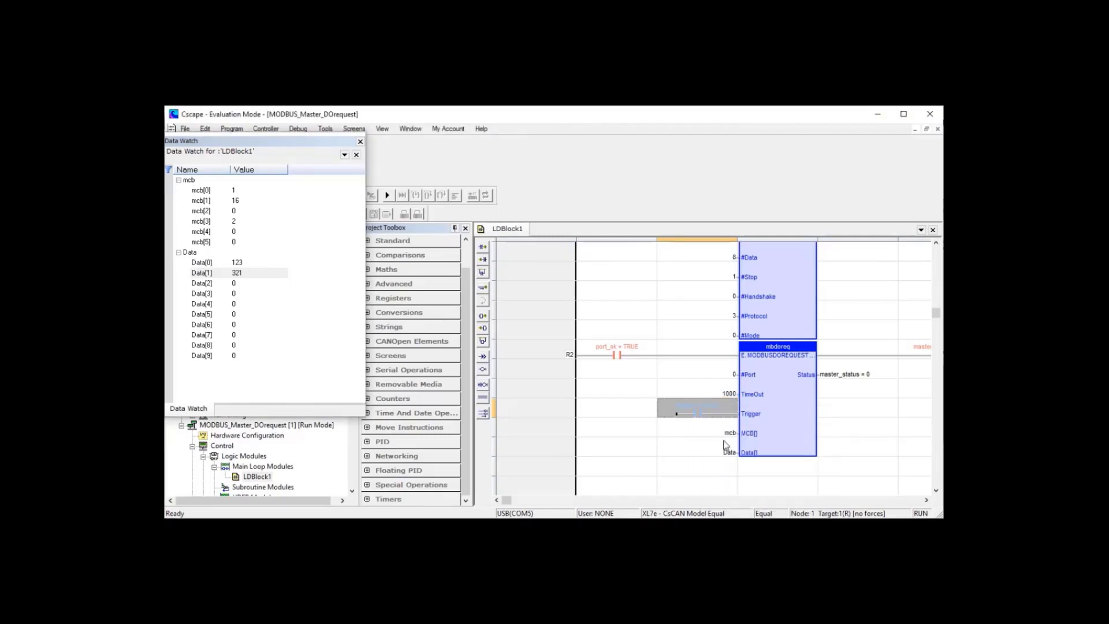
pyautogui.click(625, 525)
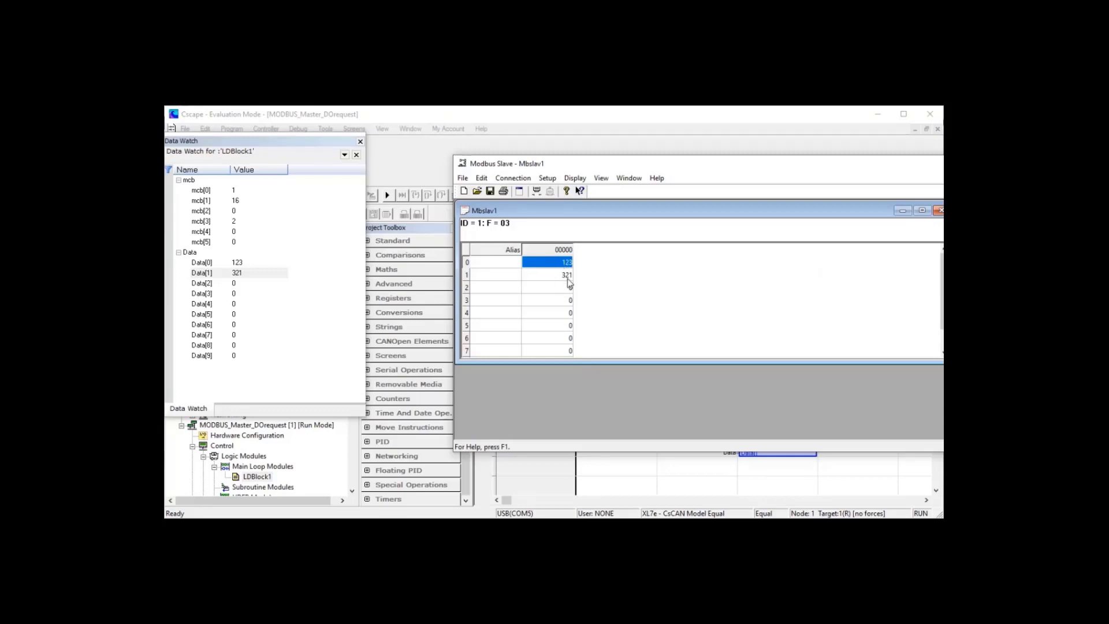
# Step: Force mcb[2] to 5 in the Data Watch and operate the trigger contact again to resend the request
pyautogui.click(236, 212)
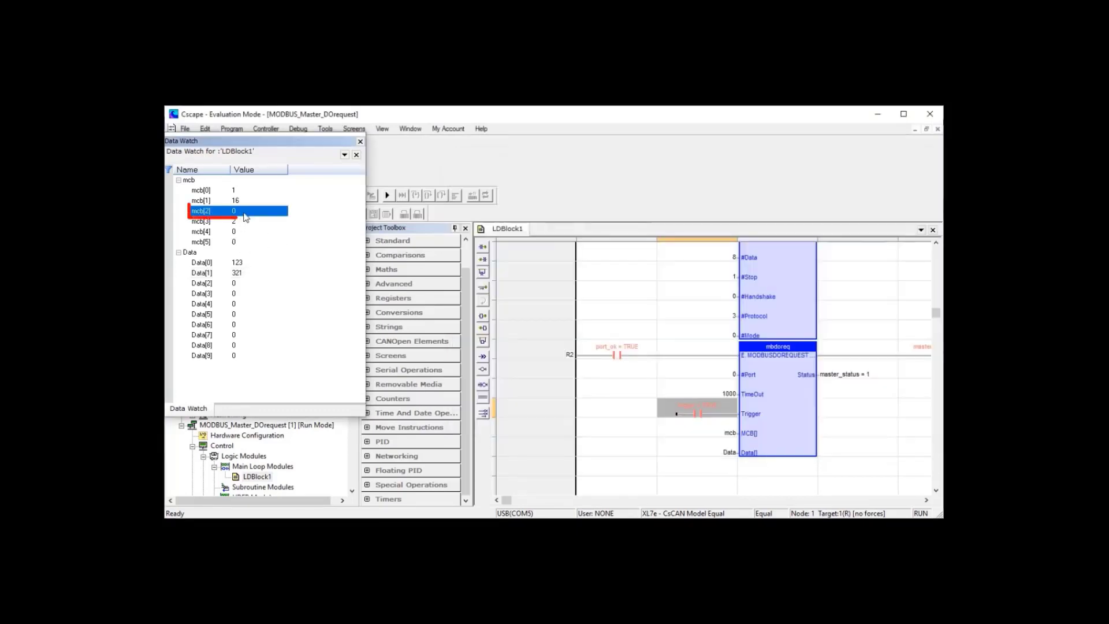
pyautogui.doubleClick(245, 211)
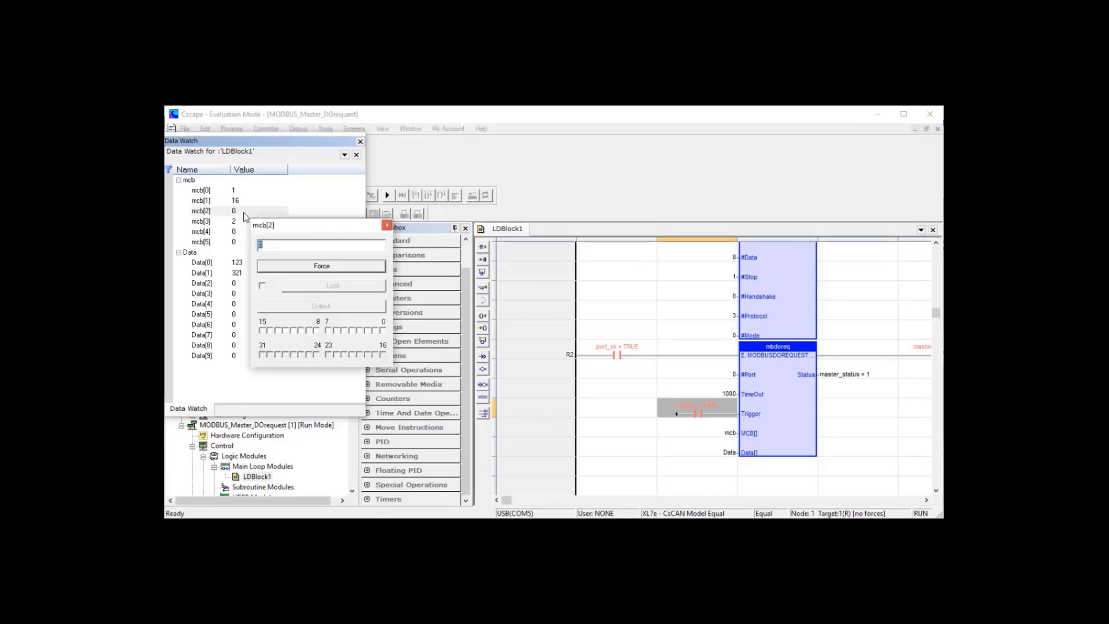
pyautogui.press('Return')
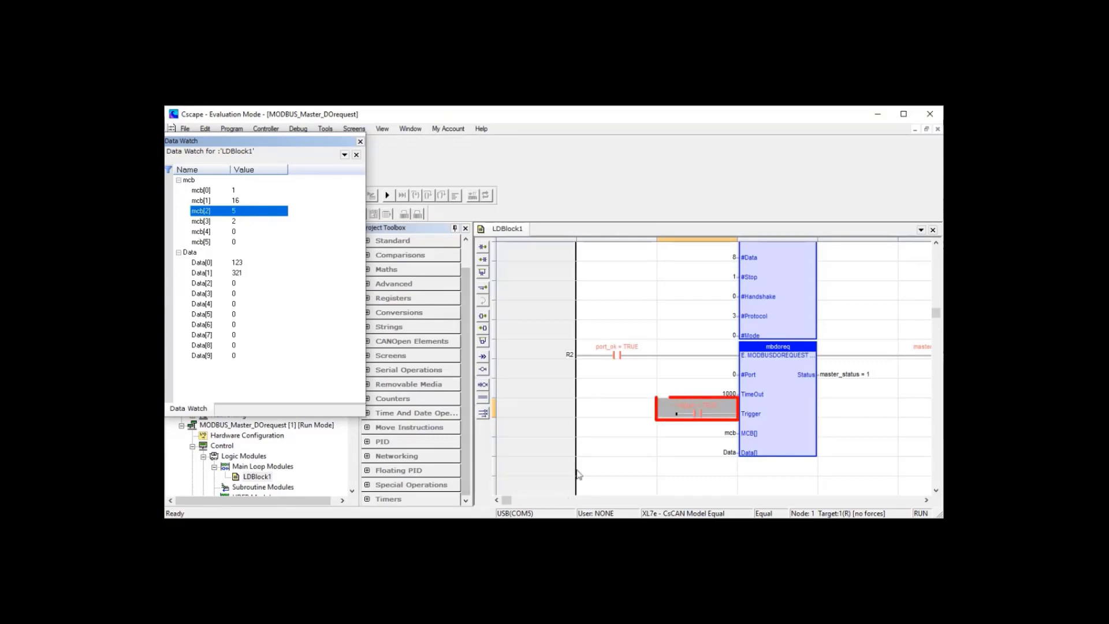
pyautogui.doubleClick(694, 414)
pyautogui.click(738, 459)
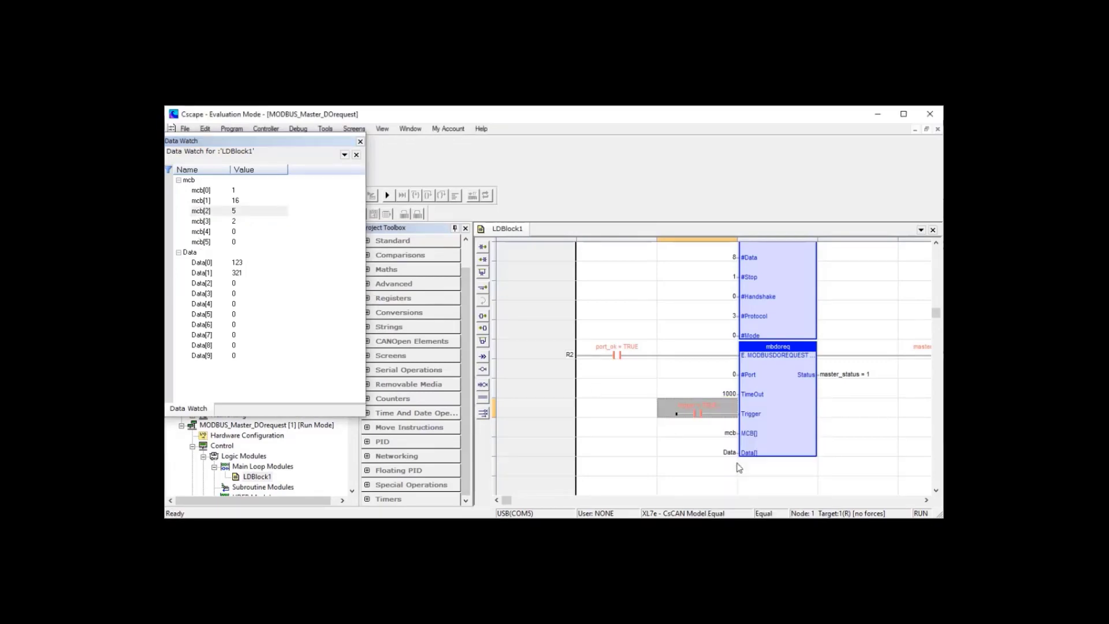
# Step: Force mcb[5] to 7 in the Data Watch
pyautogui.doubleClick(236, 243)
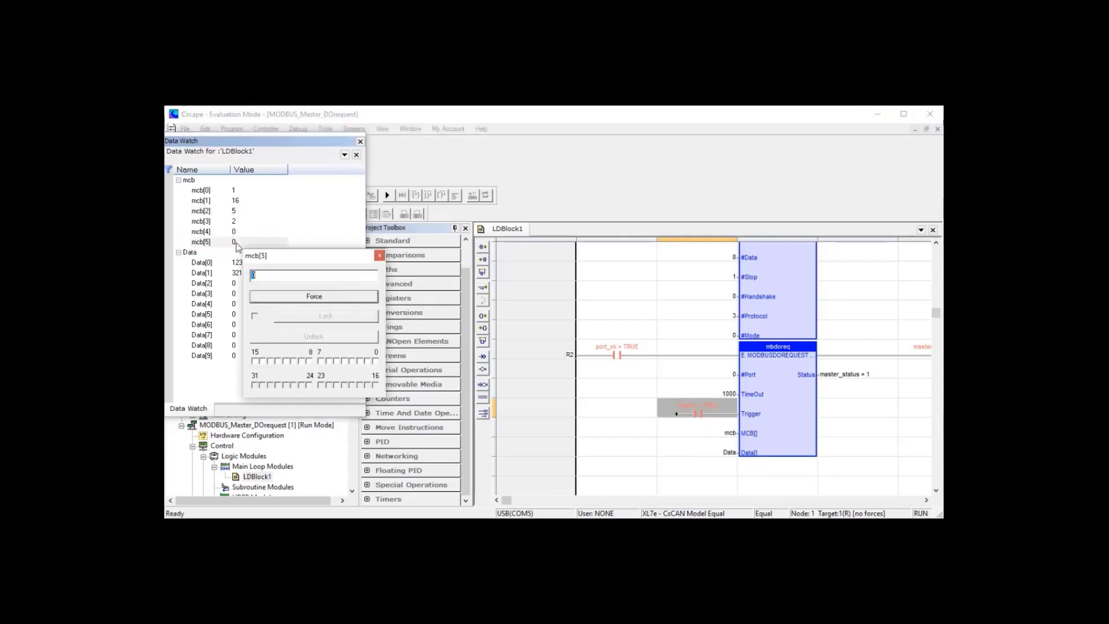
pyautogui.write('7')
pyautogui.press('Return')
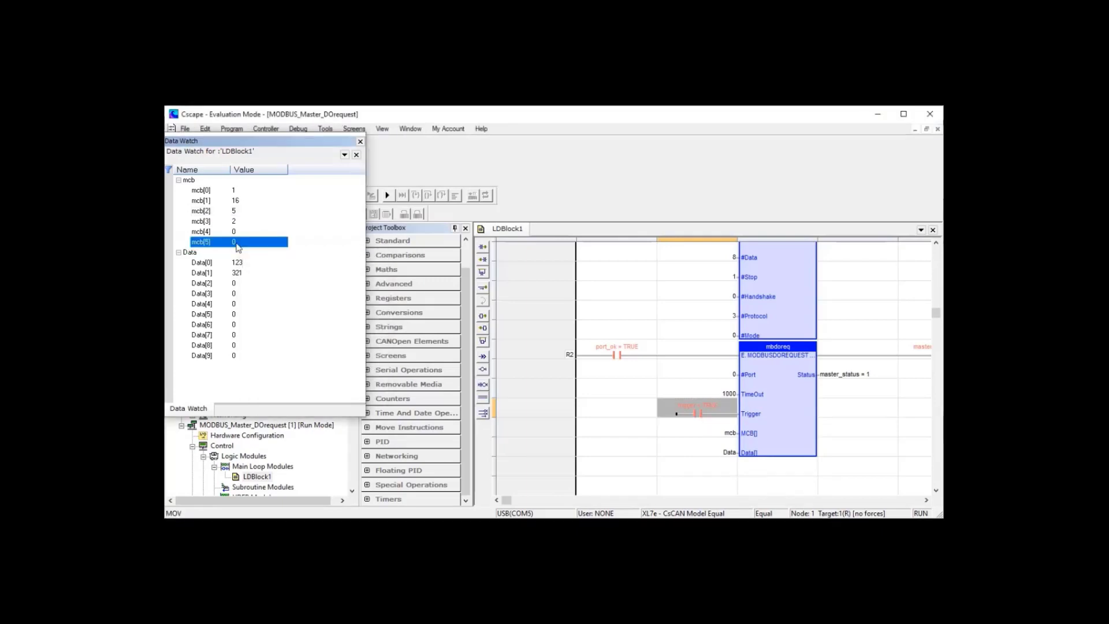
# Step: Force Data[7] to 321 and Data[8] to 456 in the Data Watch
pyautogui.doubleClick(234, 335)
pyautogui.write('321')
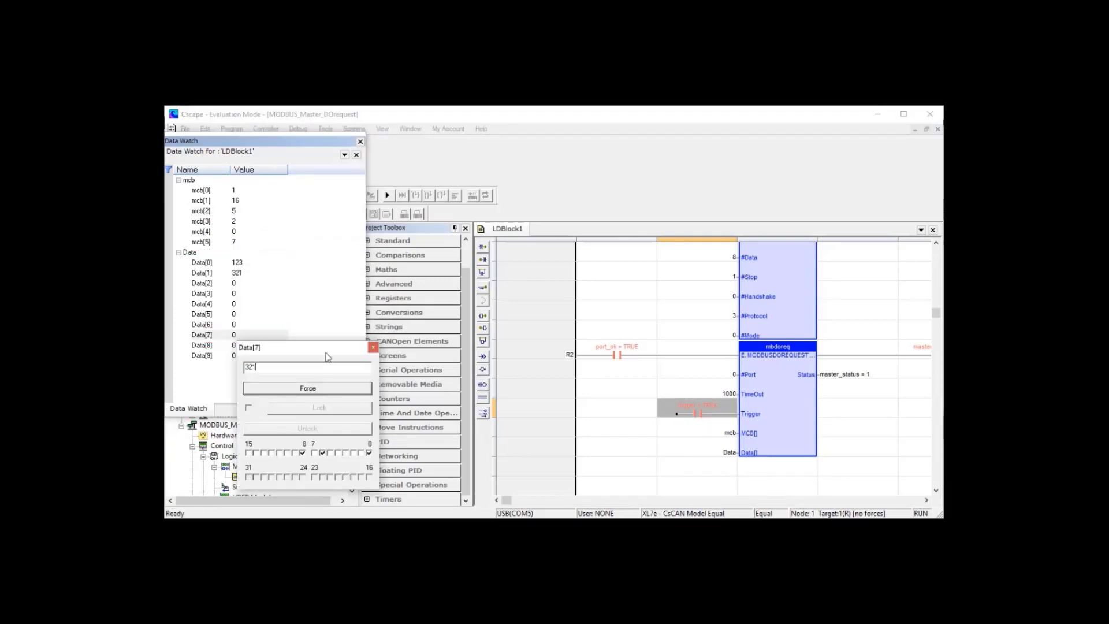
pyautogui.press('Return')
pyautogui.doubleClick(234, 346)
pyautogui.write('4')
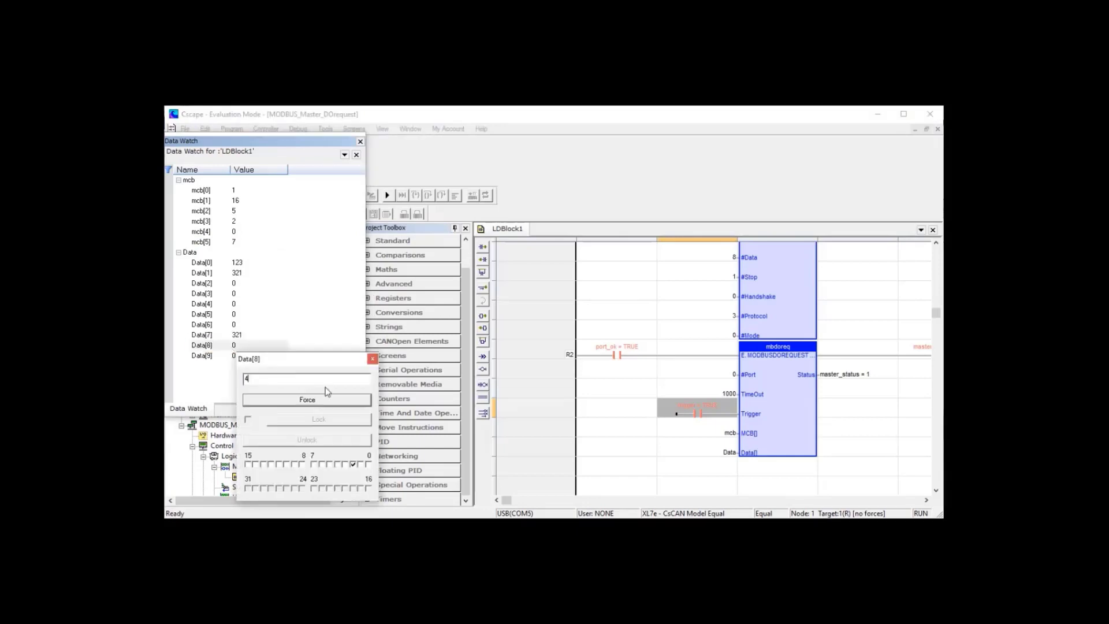
pyautogui.write('56')
pyautogui.press('Return')
# Step: Toggle the trigger contact off and on to resend the write request, and switch windows to check the written registers
pyautogui.doubleClick(698, 412)
pyautogui.click(730, 455)
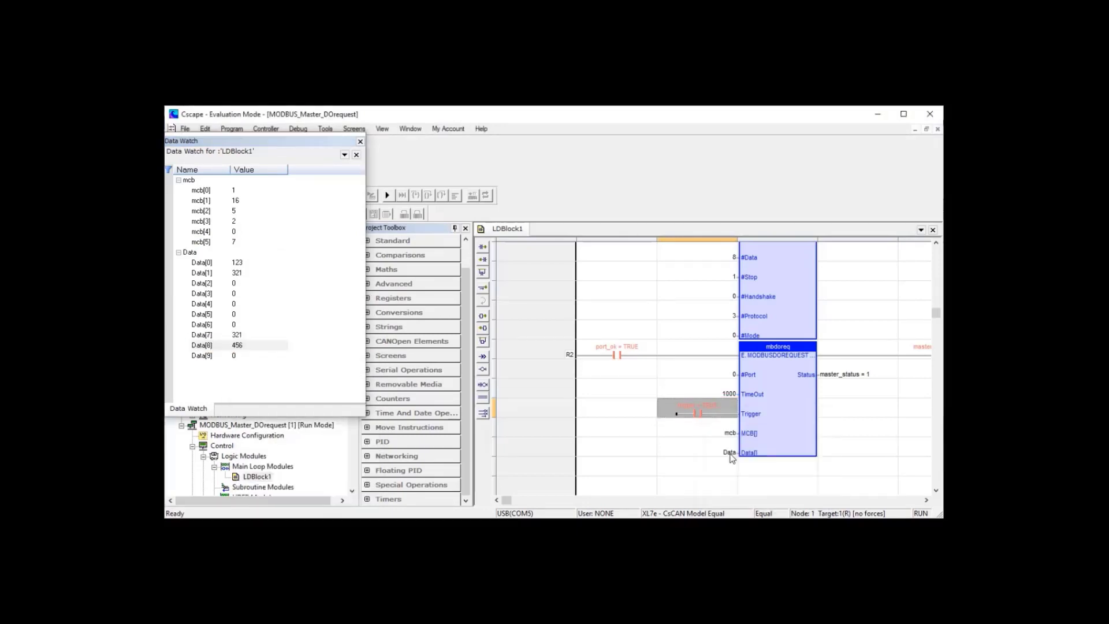
pyautogui.doubleClick(706, 416)
pyautogui.click(722, 444)
pyautogui.hotkey('alt', 'Tab')
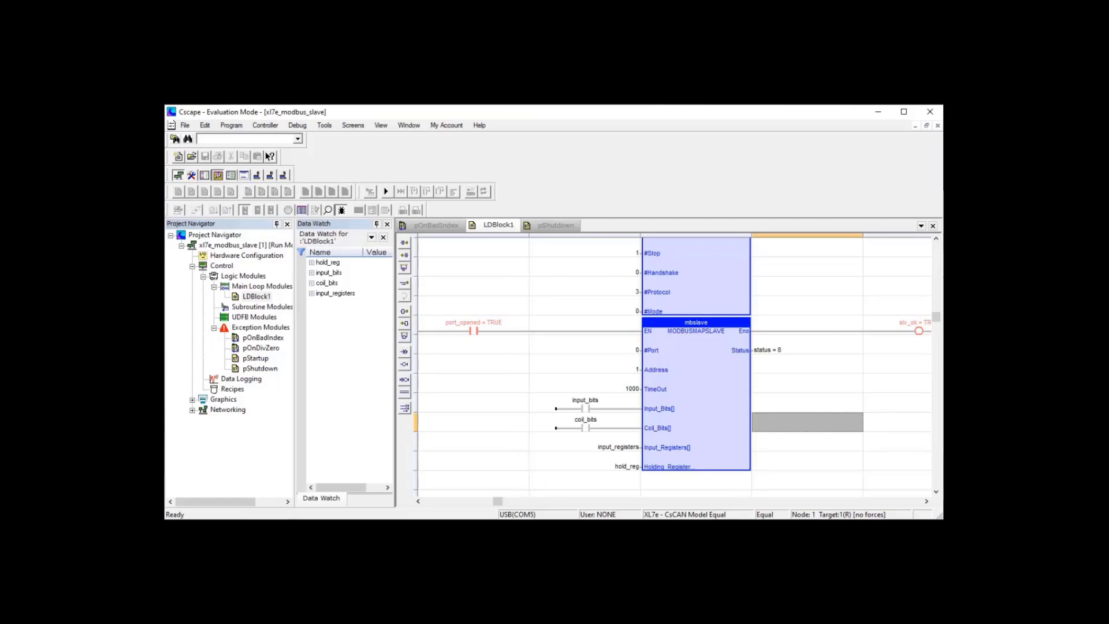
# Step: Switch to Modbus Poll and set its read/write definition to 03 Read Holding Registers with a quantity of 10
pyautogui.hotkey('alt', 'Tab')
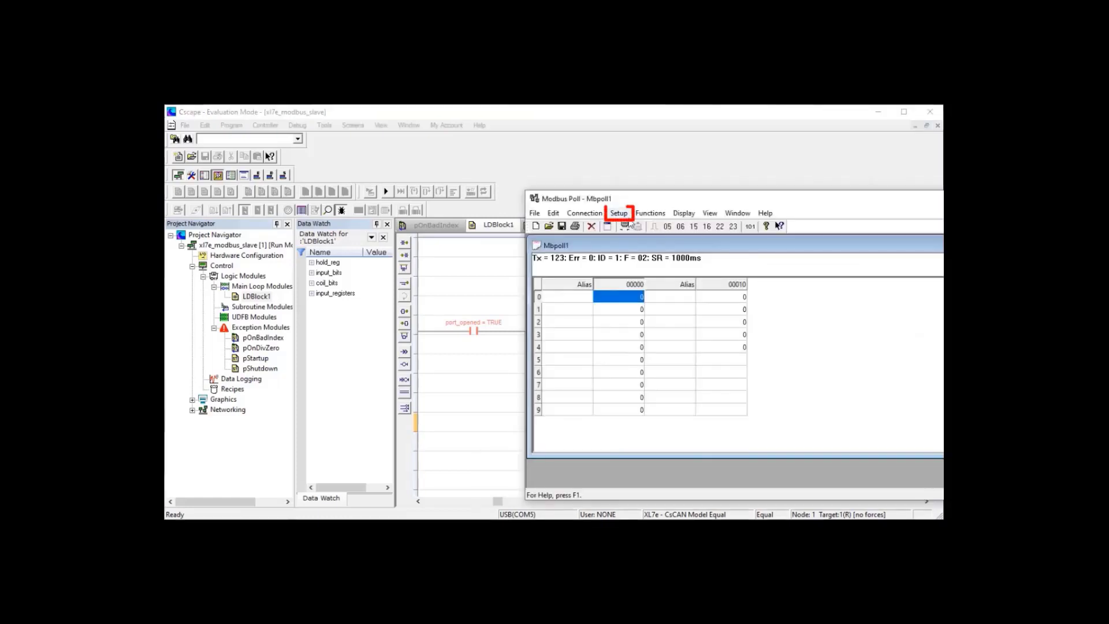
pyautogui.click(619, 213)
pyautogui.click(633, 226)
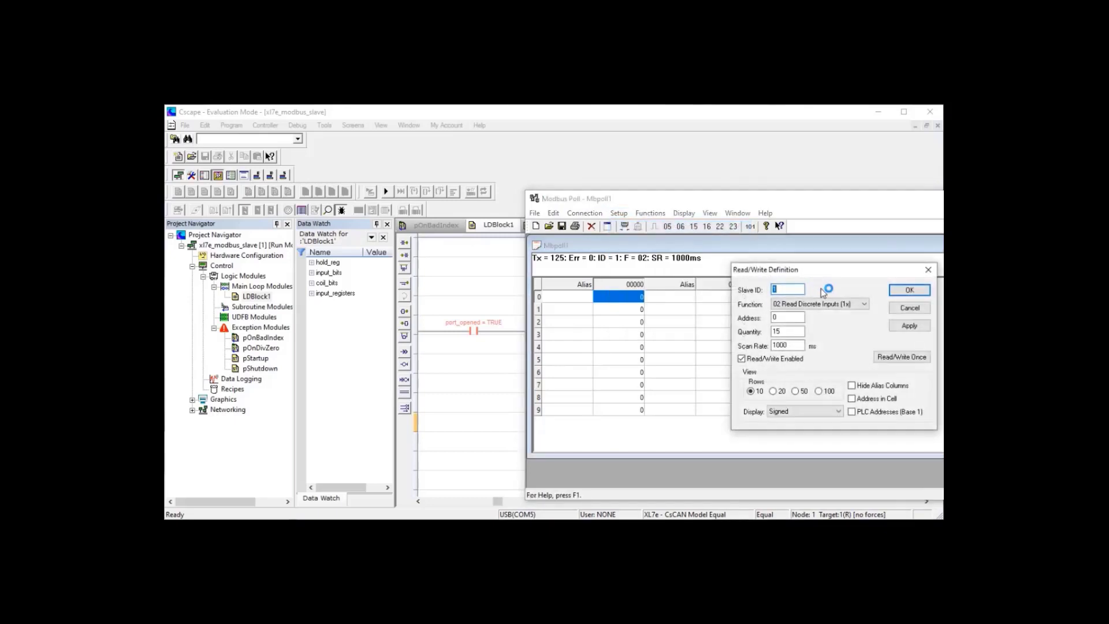
pyautogui.click(833, 304)
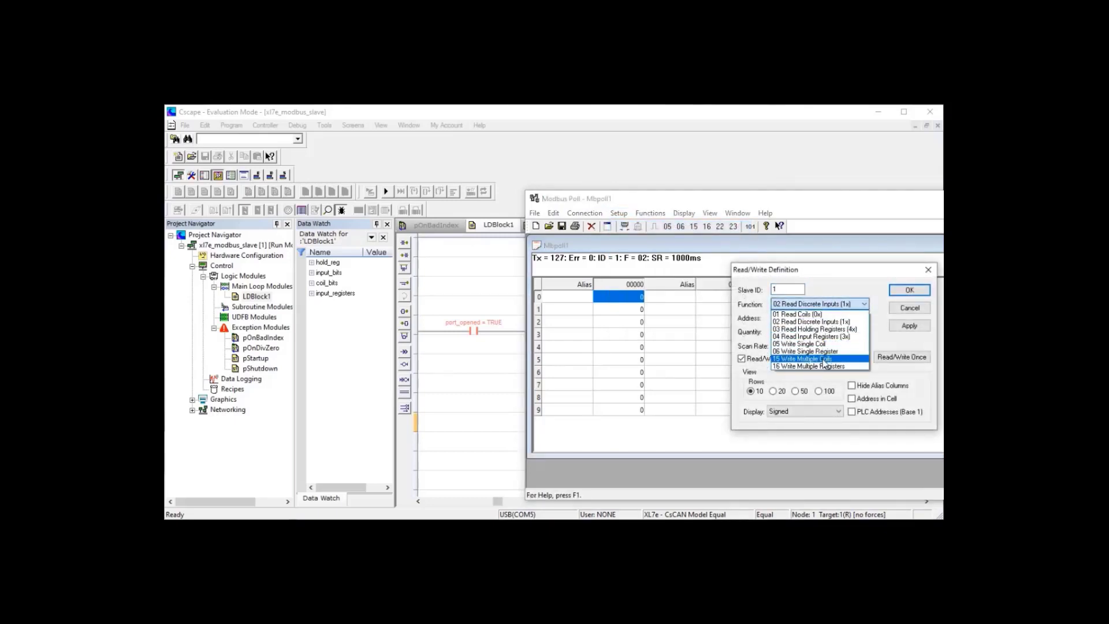
pyautogui.click(816, 329)
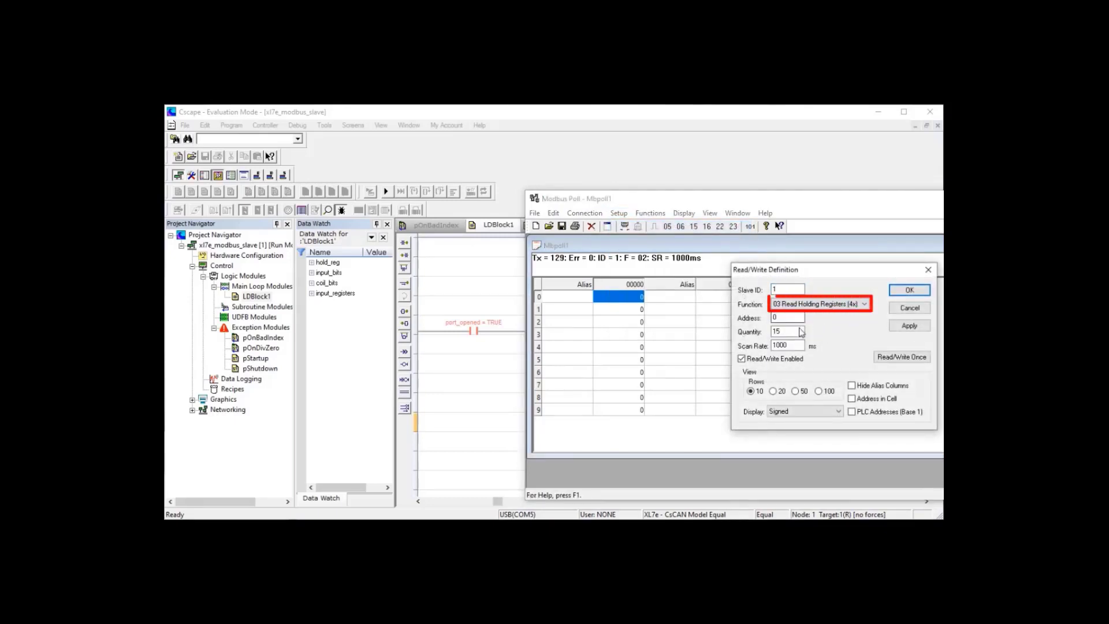
pyautogui.doubleClick(791, 332)
pyautogui.write('15')
pyautogui.press('BackSpace')
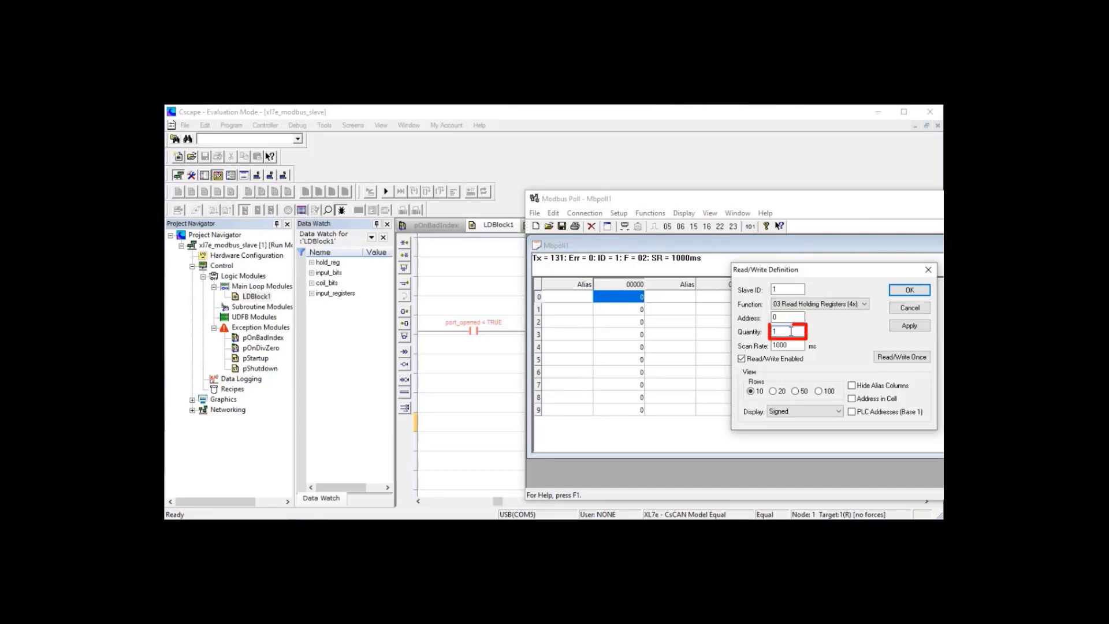
pyautogui.press('Return')
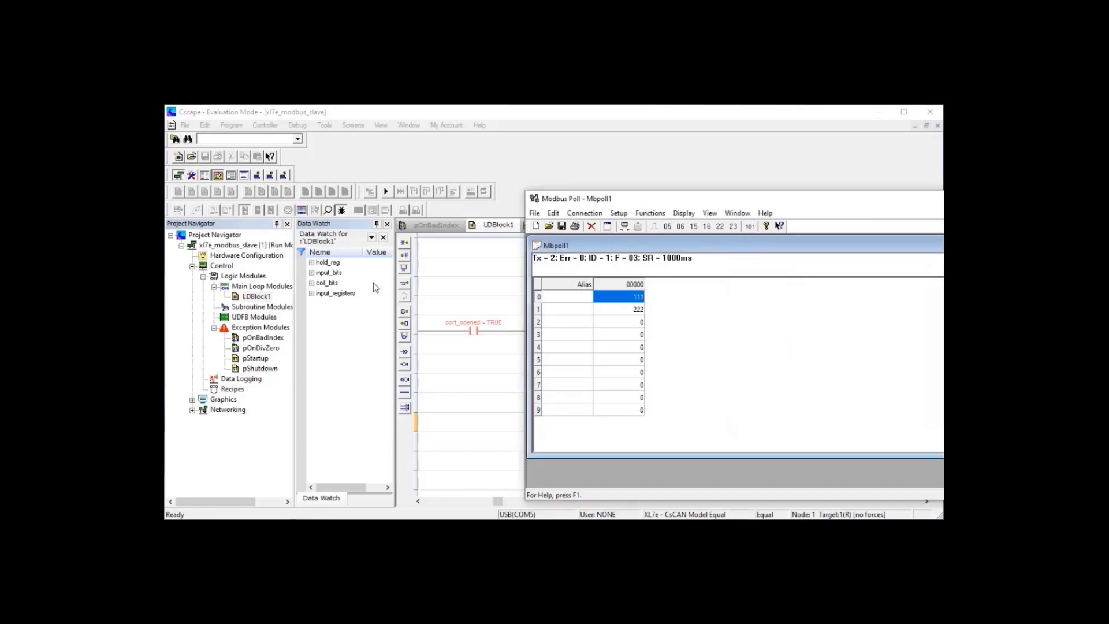
# Step: Expand hold_reg in the Cscape Data Watch and force hold_reg[0] to 222 and hold_reg[1] to 333
pyautogui.click(312, 262)
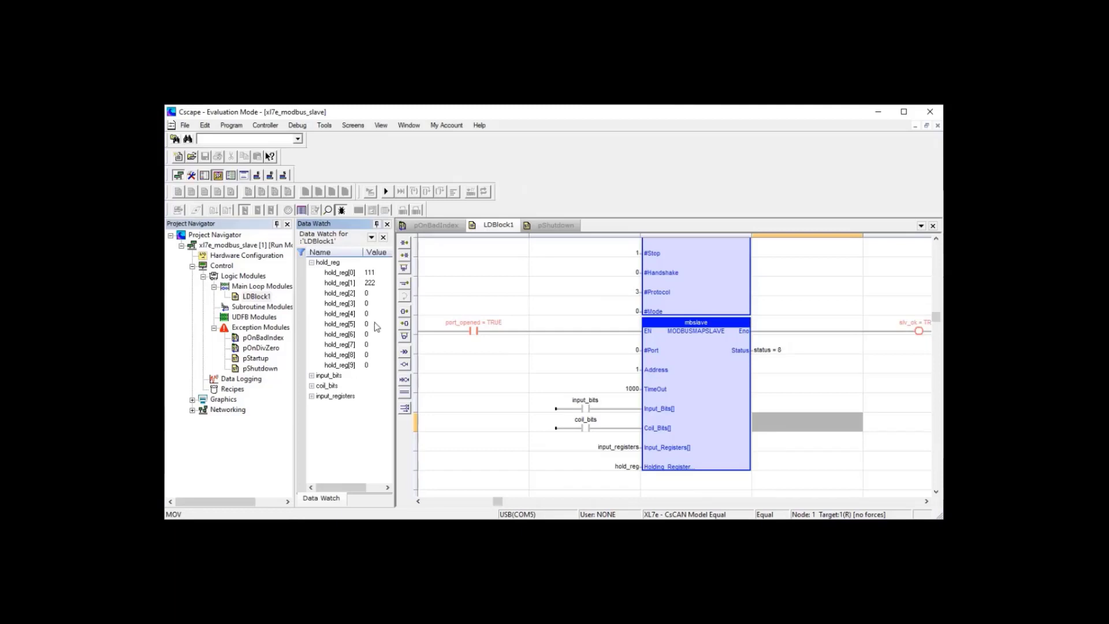
pyautogui.doubleClick(369, 275)
pyautogui.write('22')
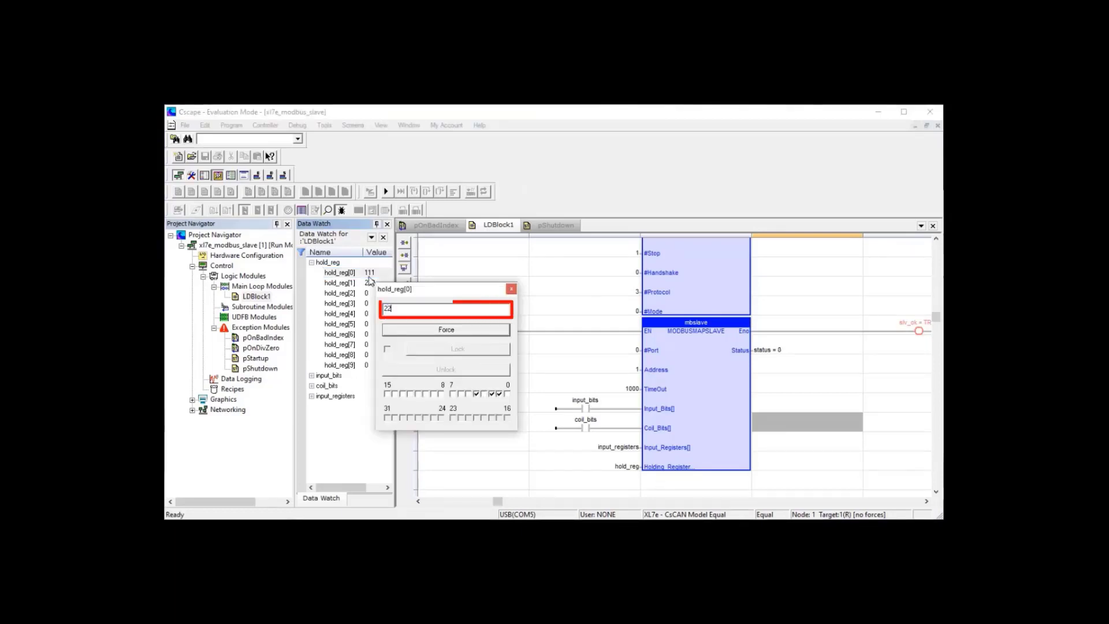
pyautogui.press('Return')
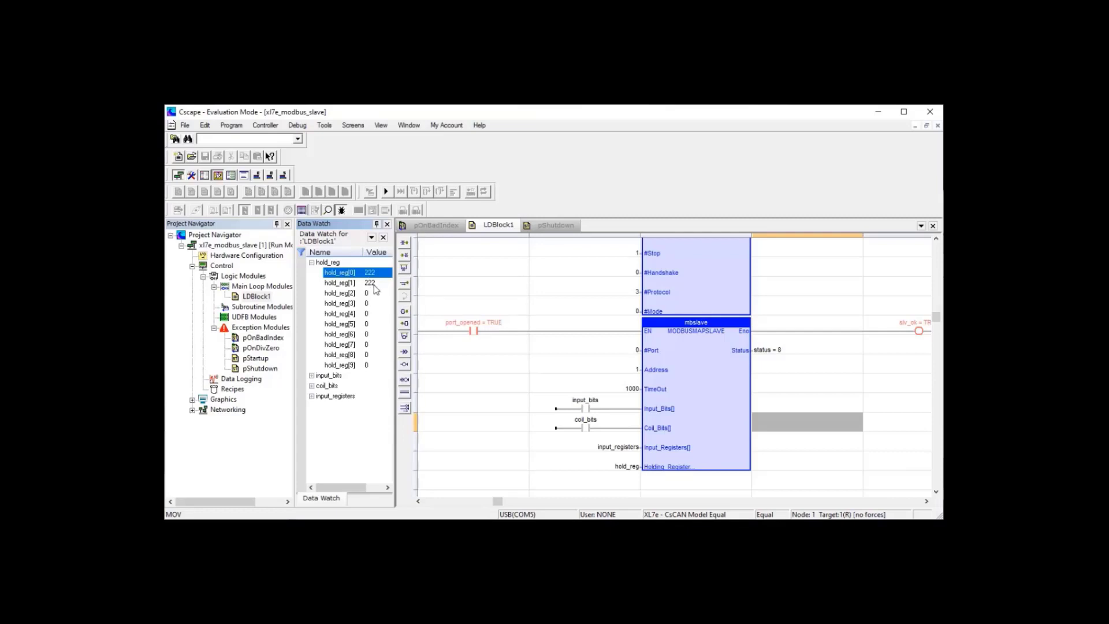
# Step: Switch to Modbus Poll and set the quantity of polled holding registers to 15
pyautogui.hotkey('alt', 'Tab')
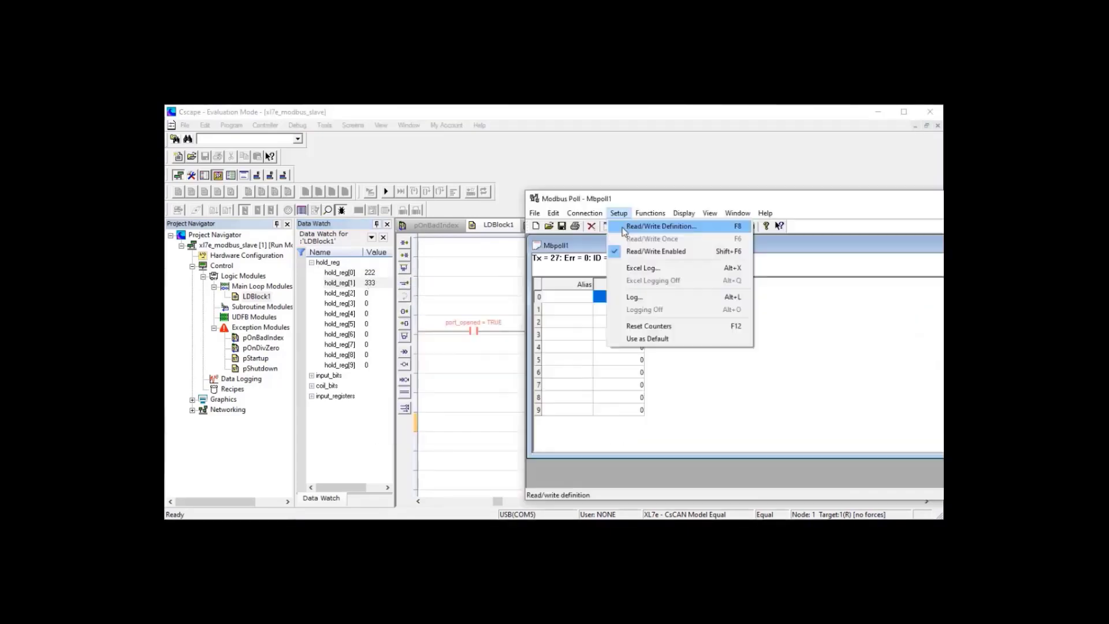
pyautogui.click(641, 230)
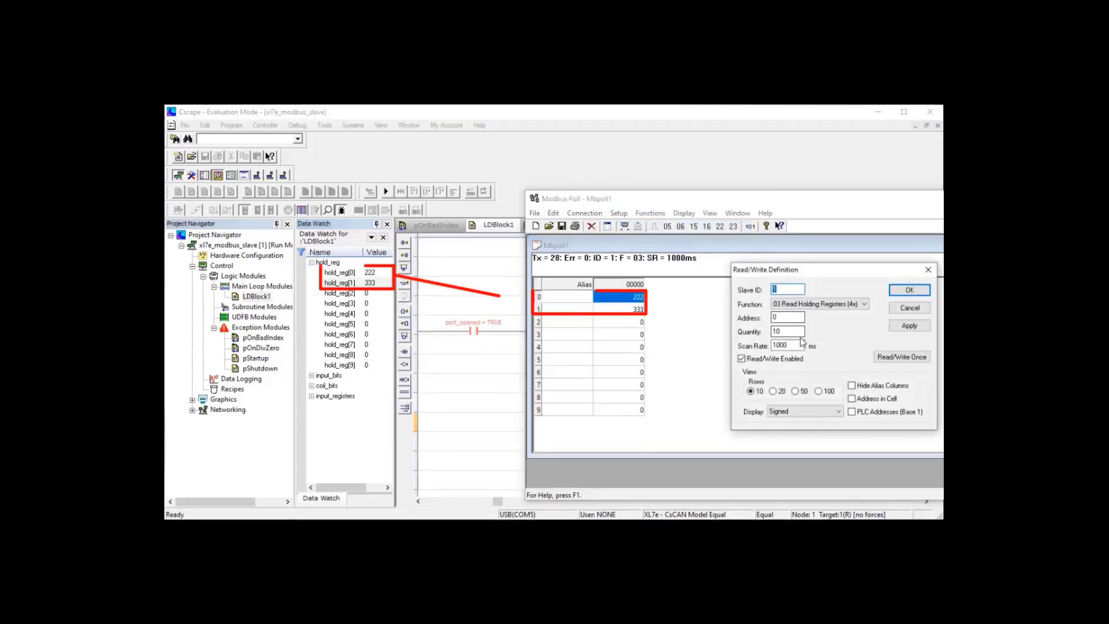
pyautogui.click(796, 331)
pyautogui.press('BackSpace')
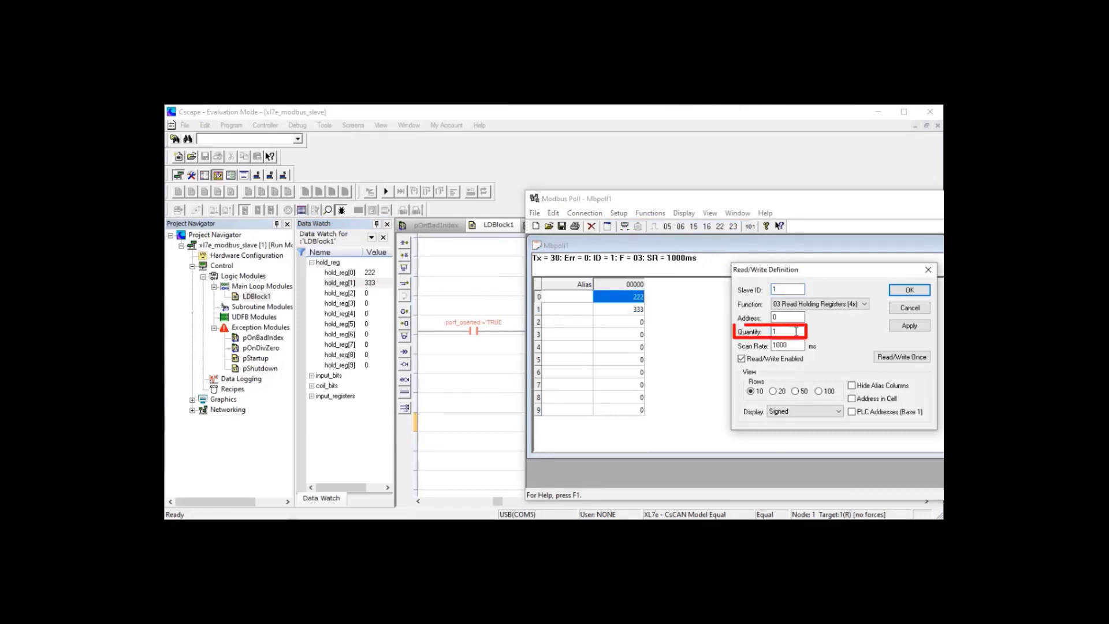
pyautogui.write('5')
pyautogui.press('Return')
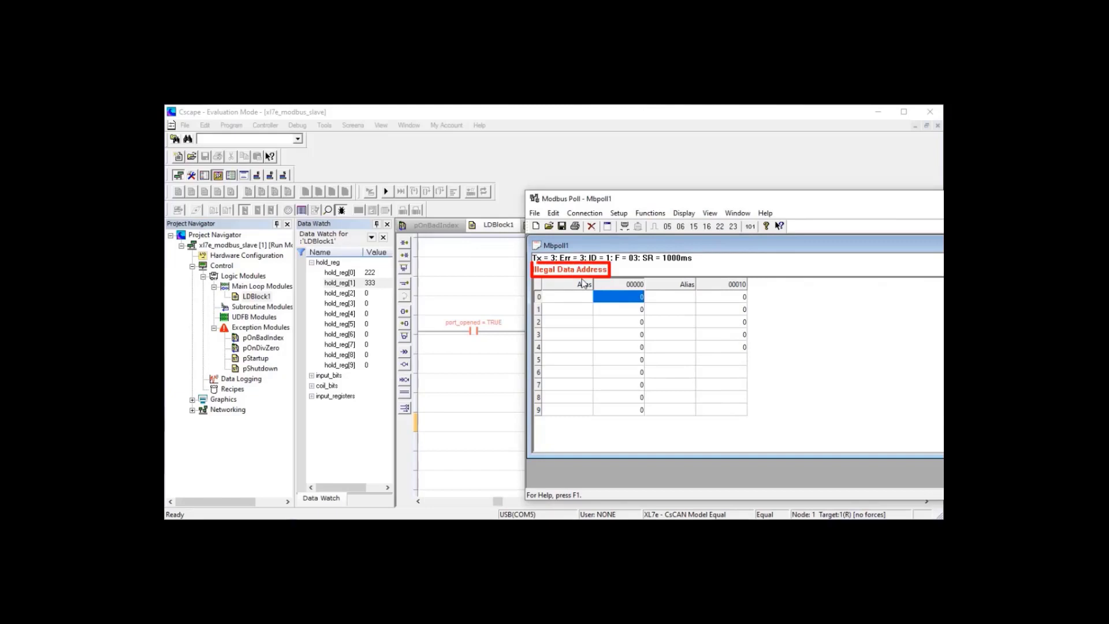
# Step: Change the poll definition to 02 Read Discrete Inputs with a quantity of 10
pyautogui.click(619, 213)
pyautogui.click(631, 229)
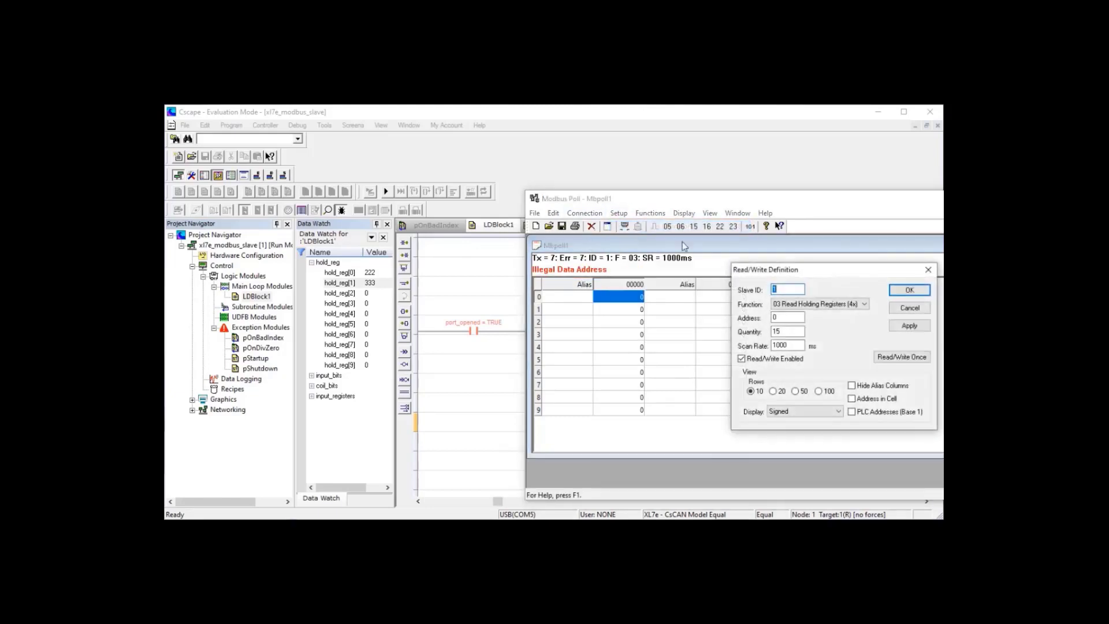
pyautogui.click(828, 304)
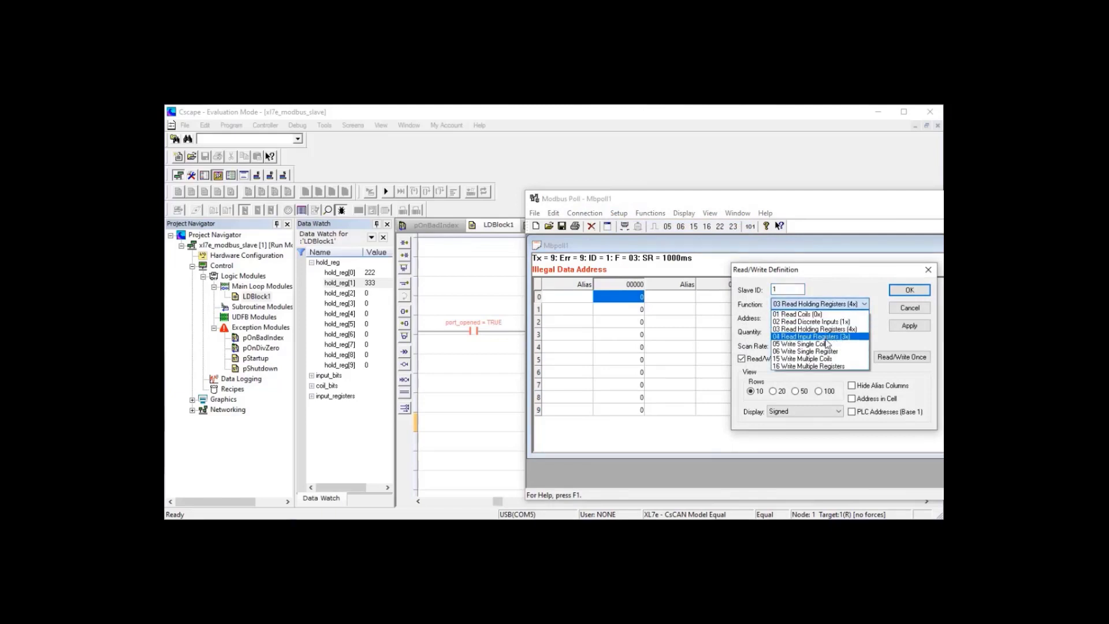
pyautogui.click(803, 322)
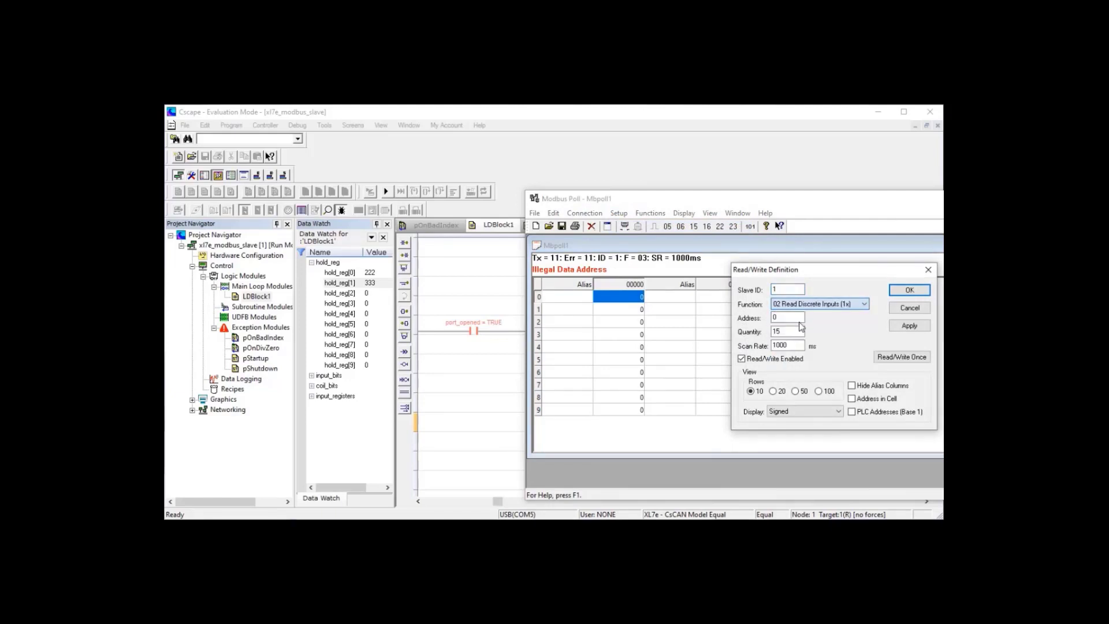
pyautogui.click(785, 331)
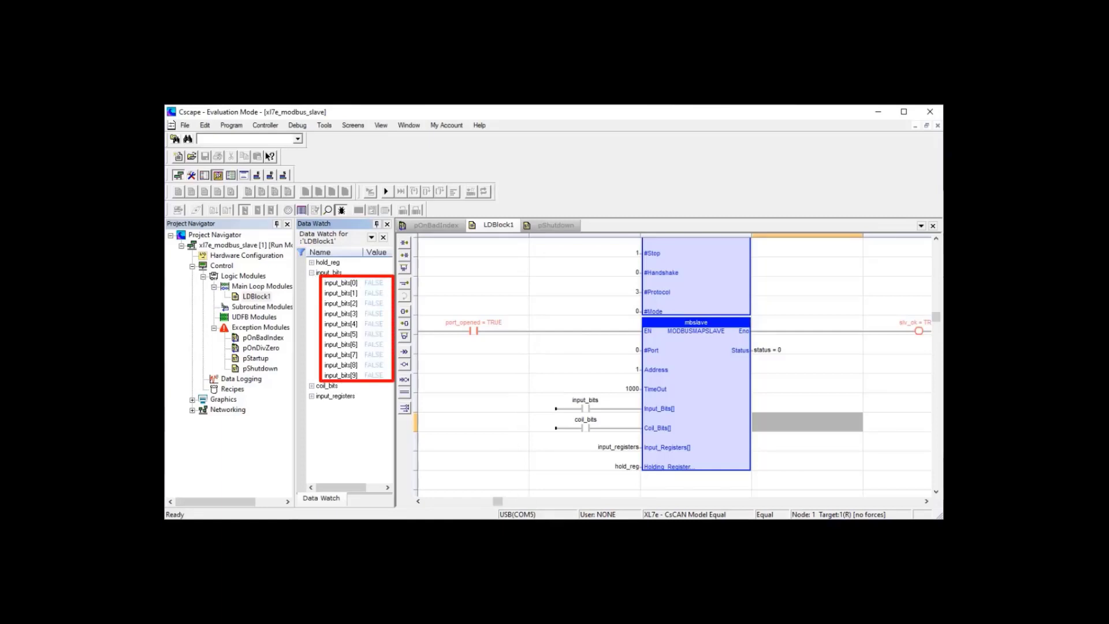
# Step: Force input_bits[1] and input_bits[3] to TRUE in the Cscape Data Watch, check each in Modbus Poll, and collapse the input_bits list
pyautogui.hotkey('alt', 'Tab')
pyautogui.doubleClick(373, 293)
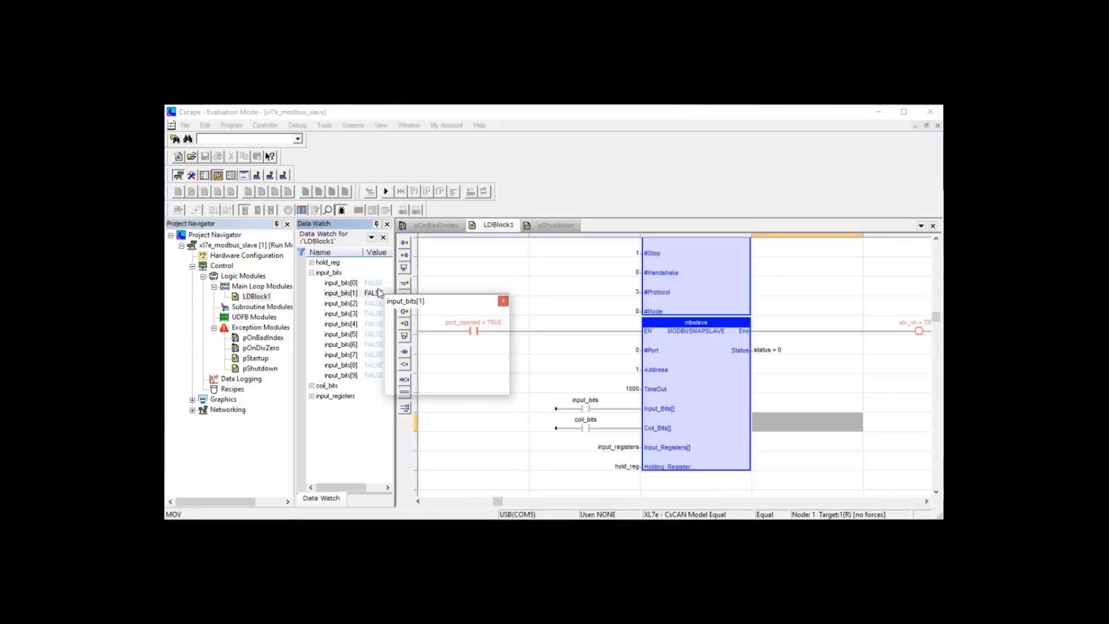
pyautogui.click(439, 320)
pyautogui.hotkey('alt', 'Tab')
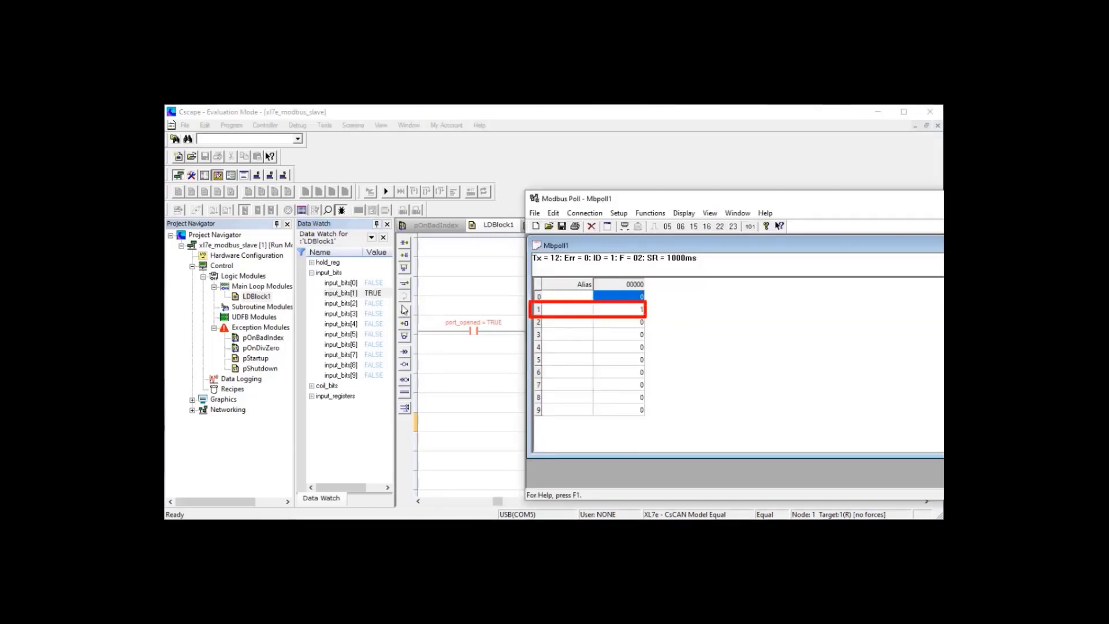
pyautogui.doubleClick(374, 313)
pyautogui.click(443, 341)
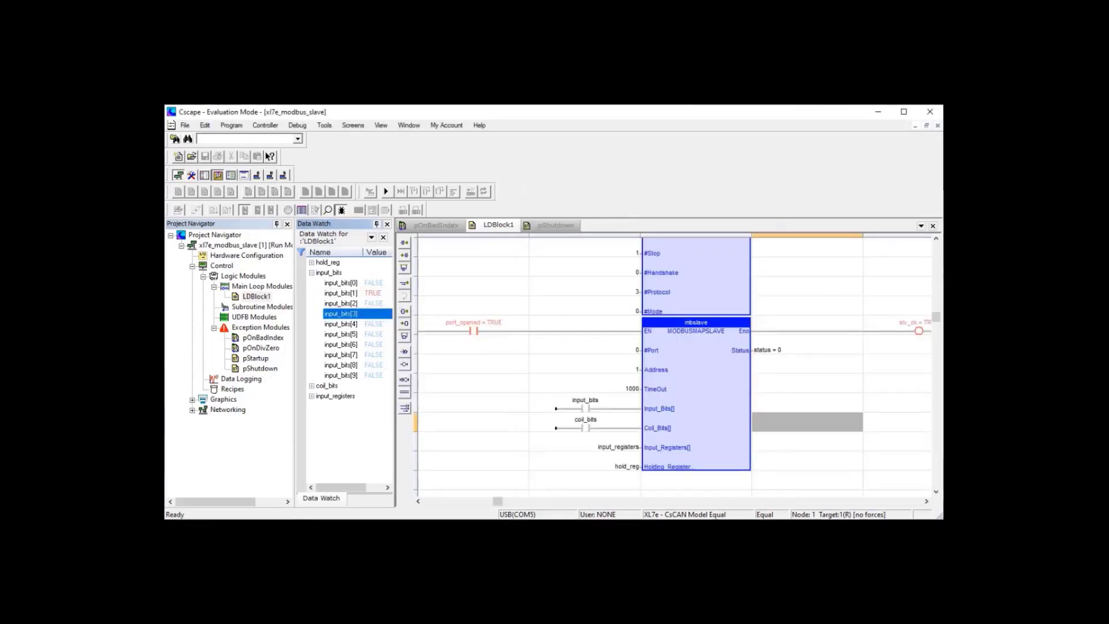
pyautogui.hotkey('alt', 'Tab')
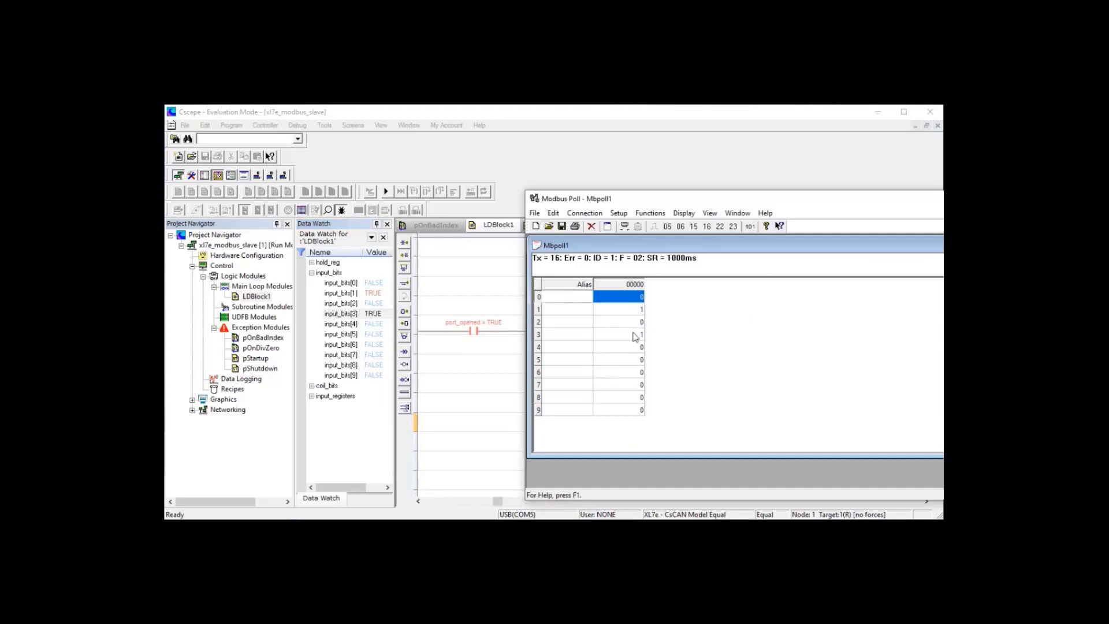
pyautogui.click(312, 274)
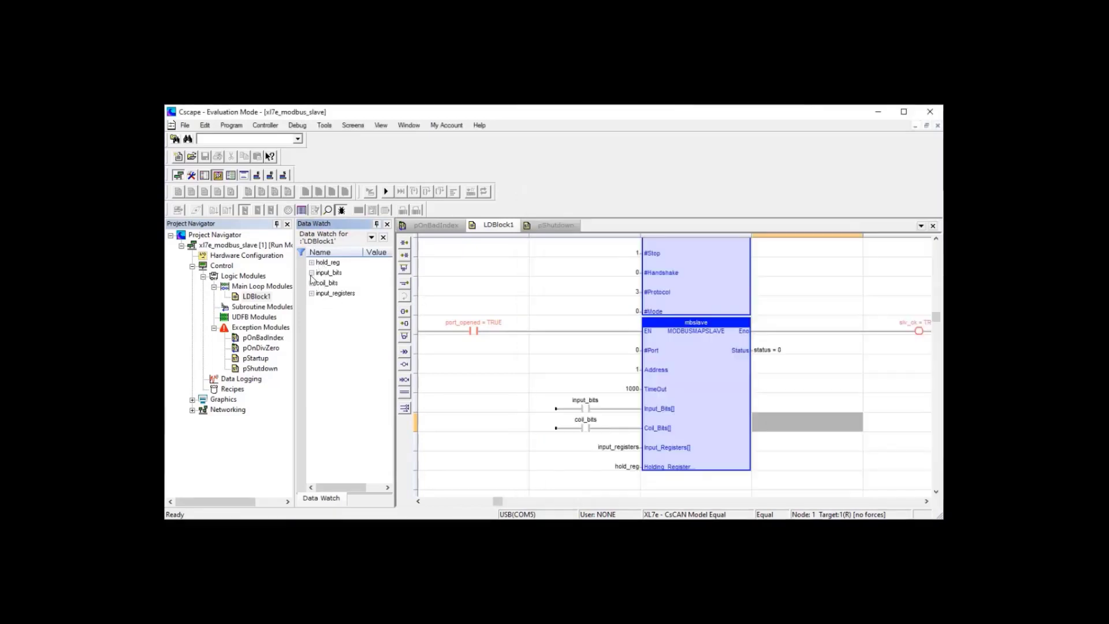
# Step: Switch to Modbus Poll and change the definition's function to 15 Write Multiple Coils
pyautogui.hotkey('alt', 'Tab')
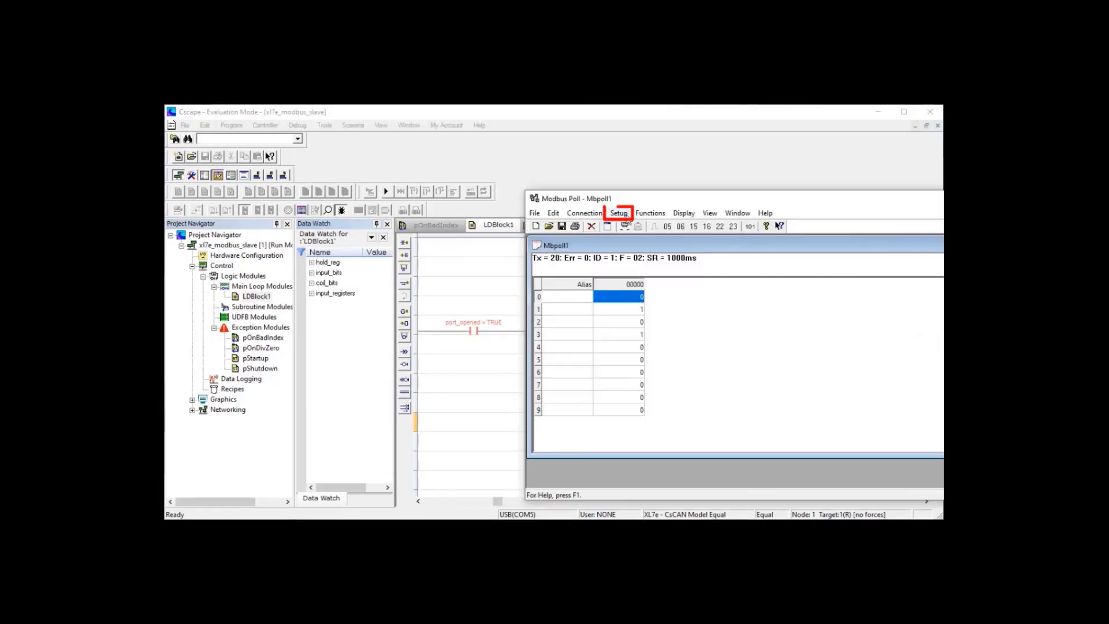
pyautogui.click(619, 214)
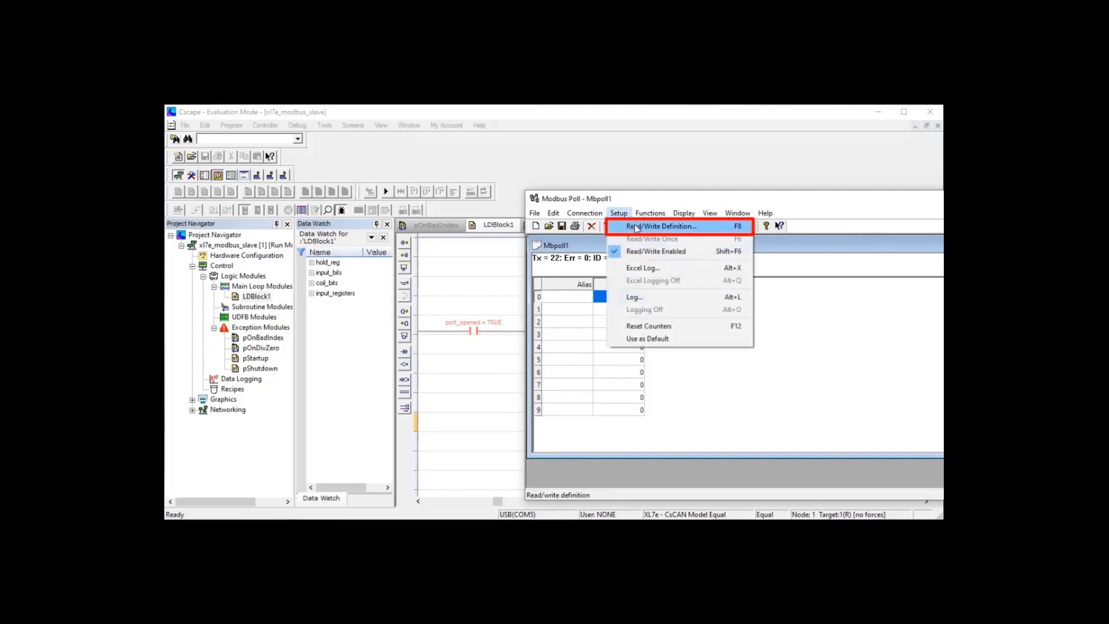
pyautogui.click(636, 227)
pyautogui.click(820, 305)
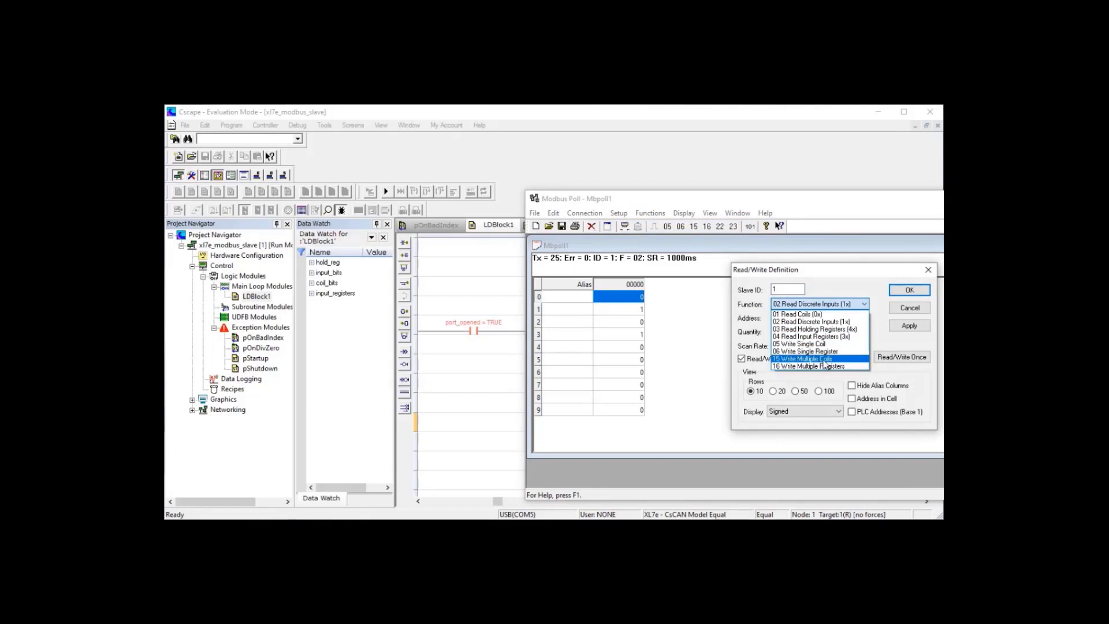
pyautogui.click(806, 358)
pyautogui.click(901, 291)
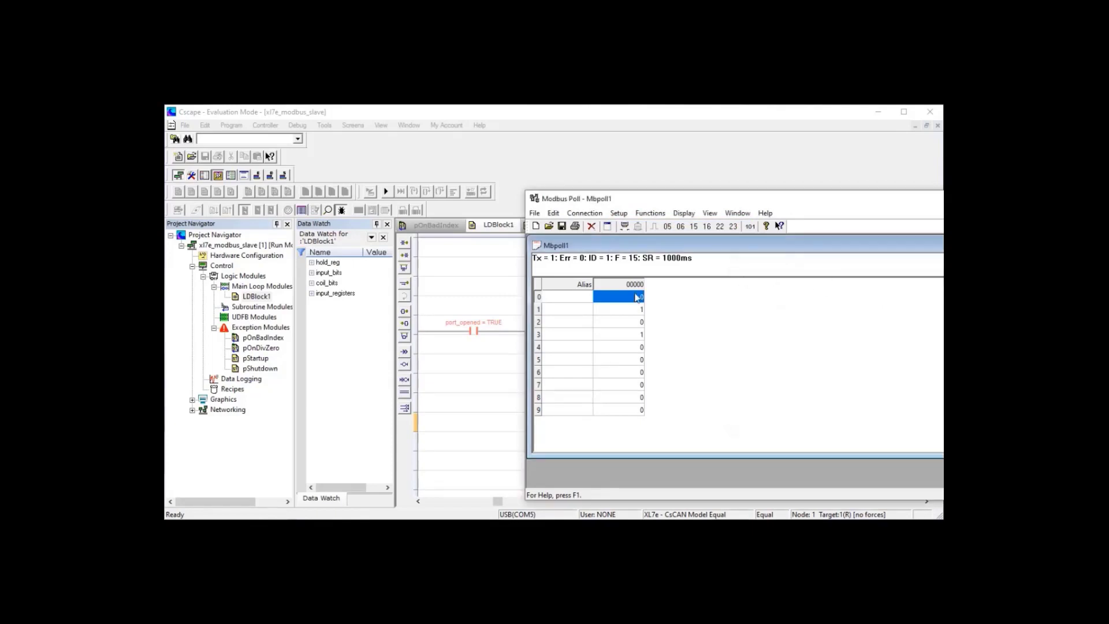
# Step: Write 0 to coils 1 and 3 from Modbus Poll while watching coil_bits in the Cscape Data Watch, and collapse the list
pyautogui.doubleClick(319, 285)
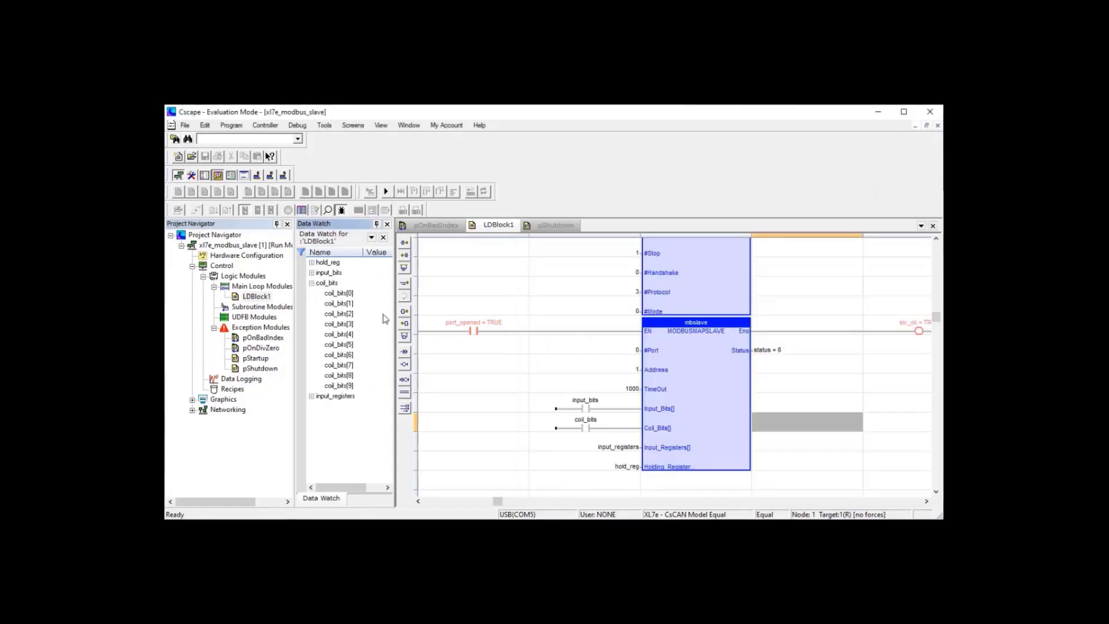
pyautogui.hotkey('alt', 'Tab')
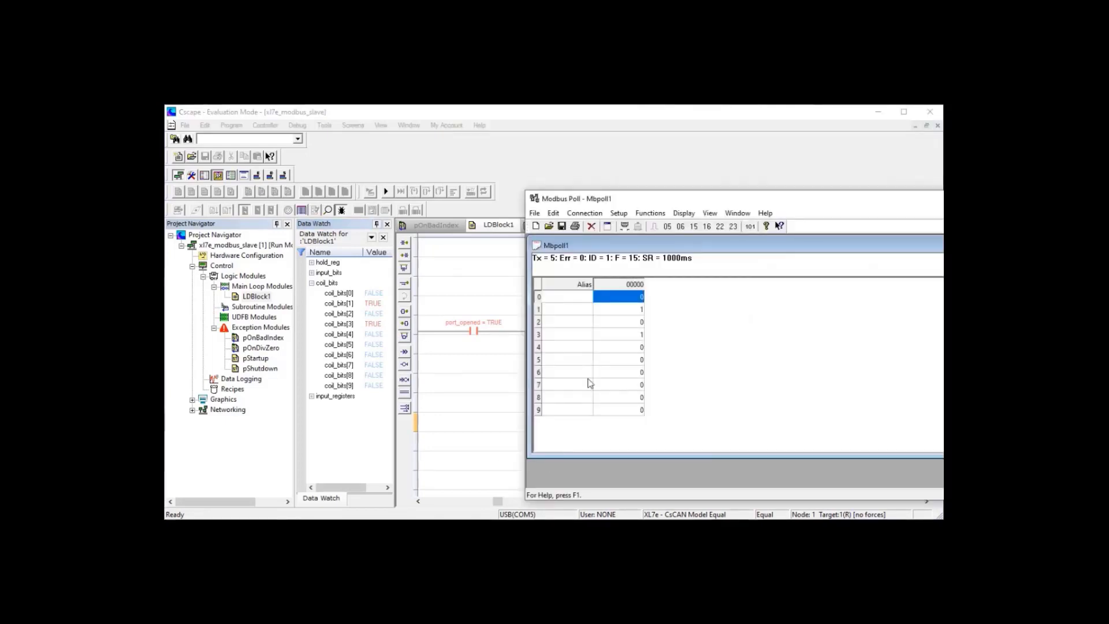
pyautogui.click(634, 312)
pyautogui.press('space')
pyautogui.press('Down')
pyautogui.press('Down')
pyautogui.press('Down')
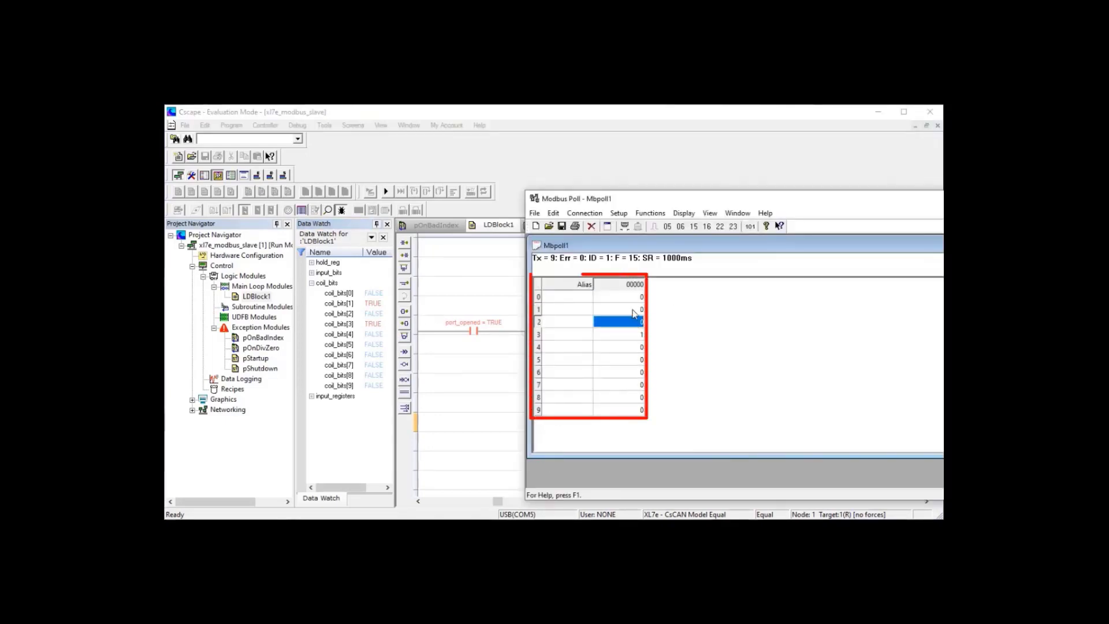
pyautogui.press('Up')
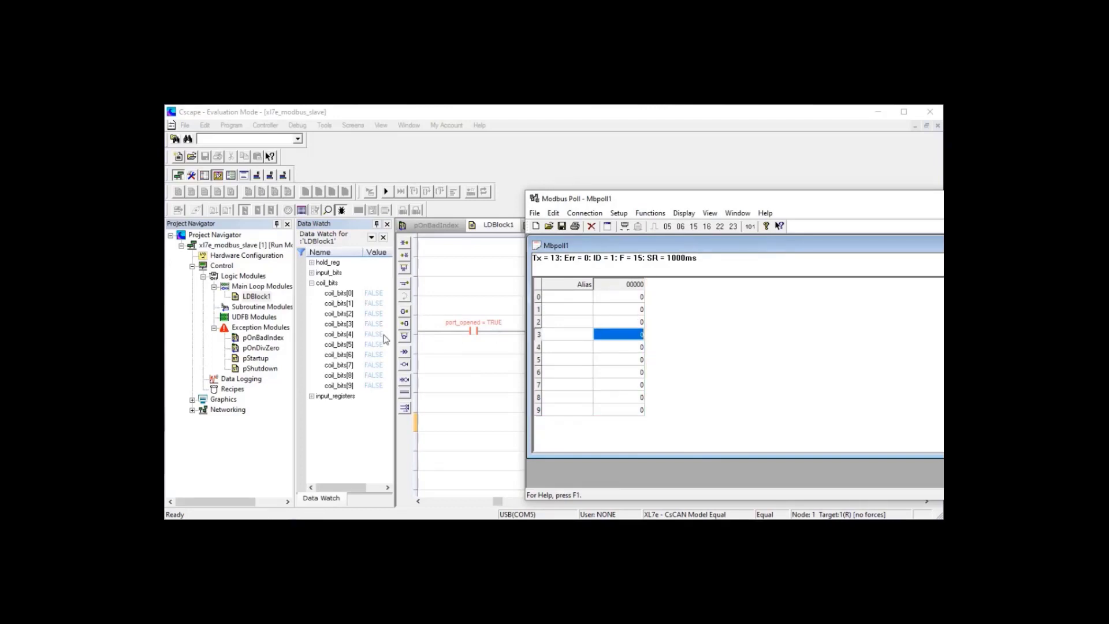
pyautogui.click(312, 283)
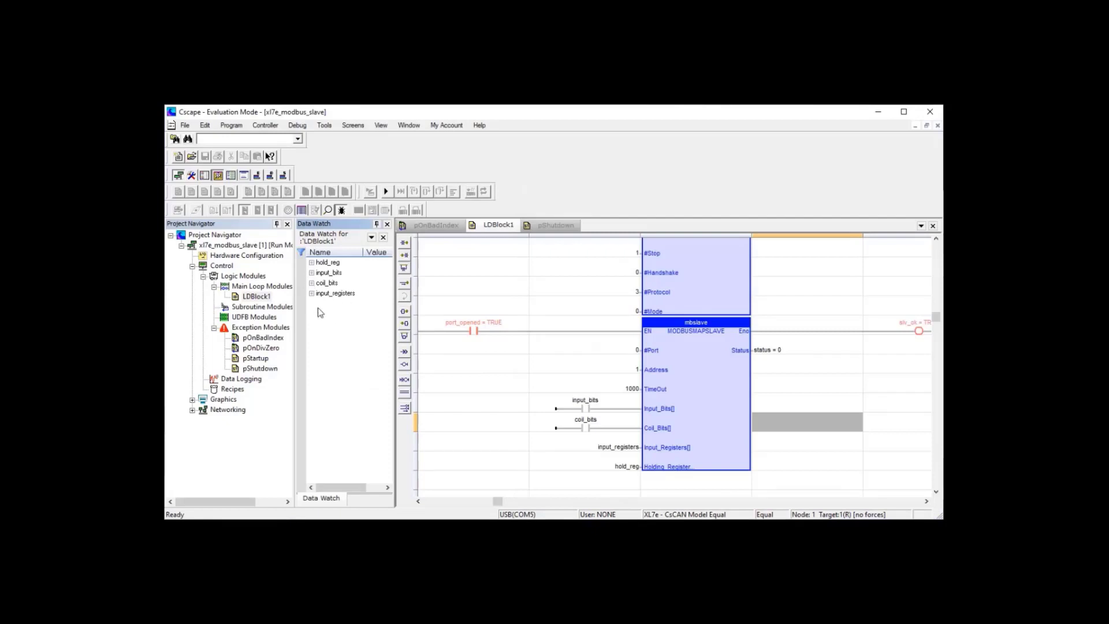
# Step: Expand input_registers in the Cscape Data Watch, and change the Modbus Poll definition's function to 04 Read Input Registers
pyautogui.click(311, 294)
pyautogui.click(547, 524)
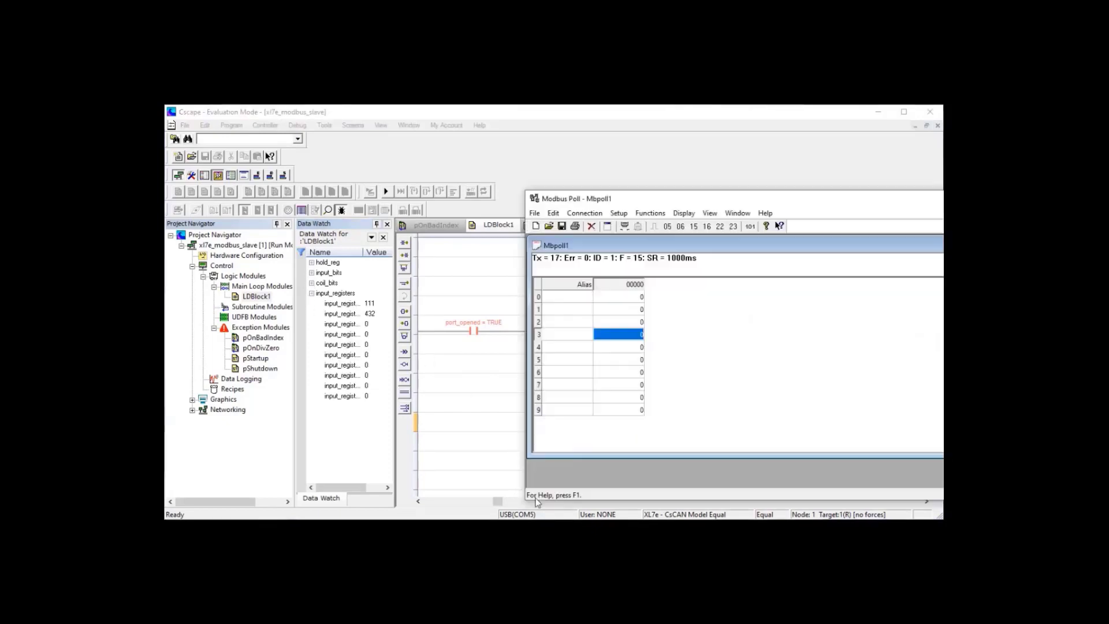
pyautogui.click(619, 214)
pyautogui.click(636, 225)
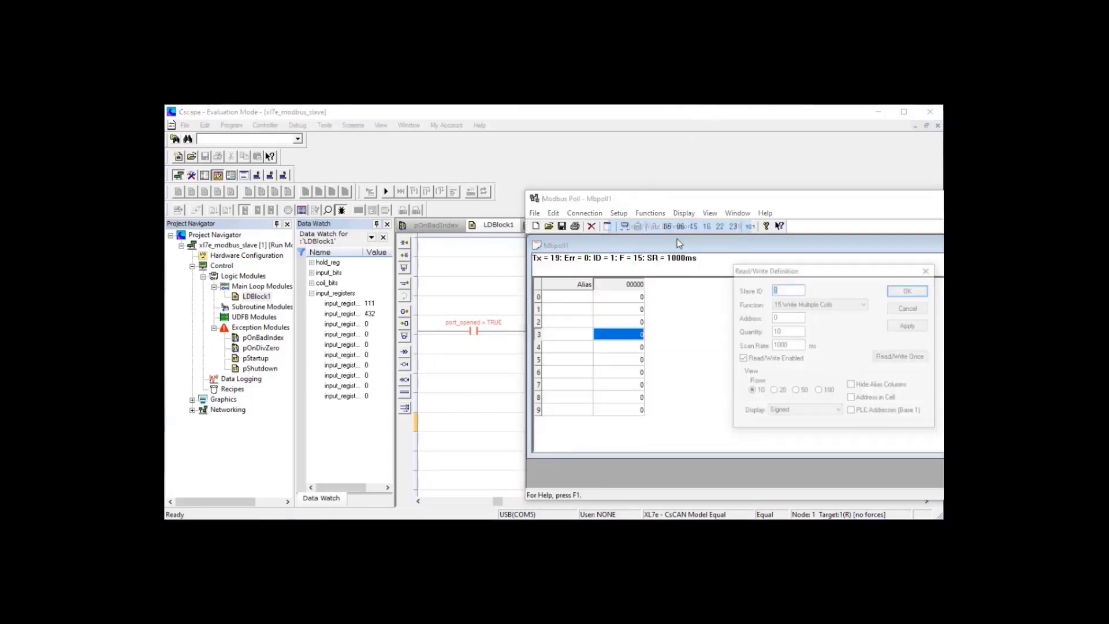
pyautogui.click(847, 304)
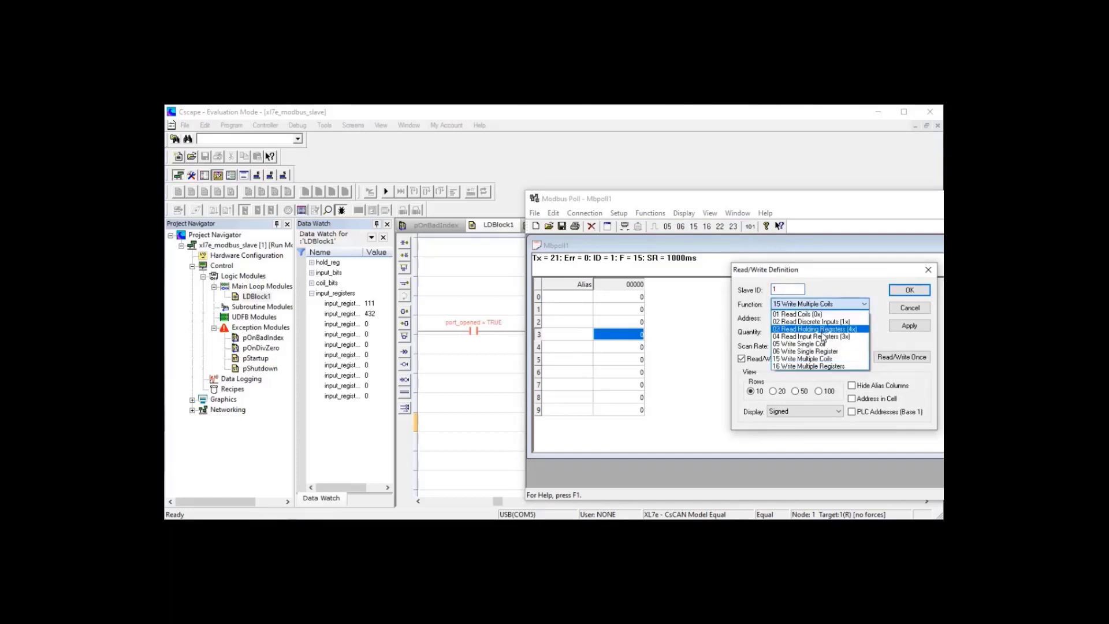
pyautogui.click(824, 339)
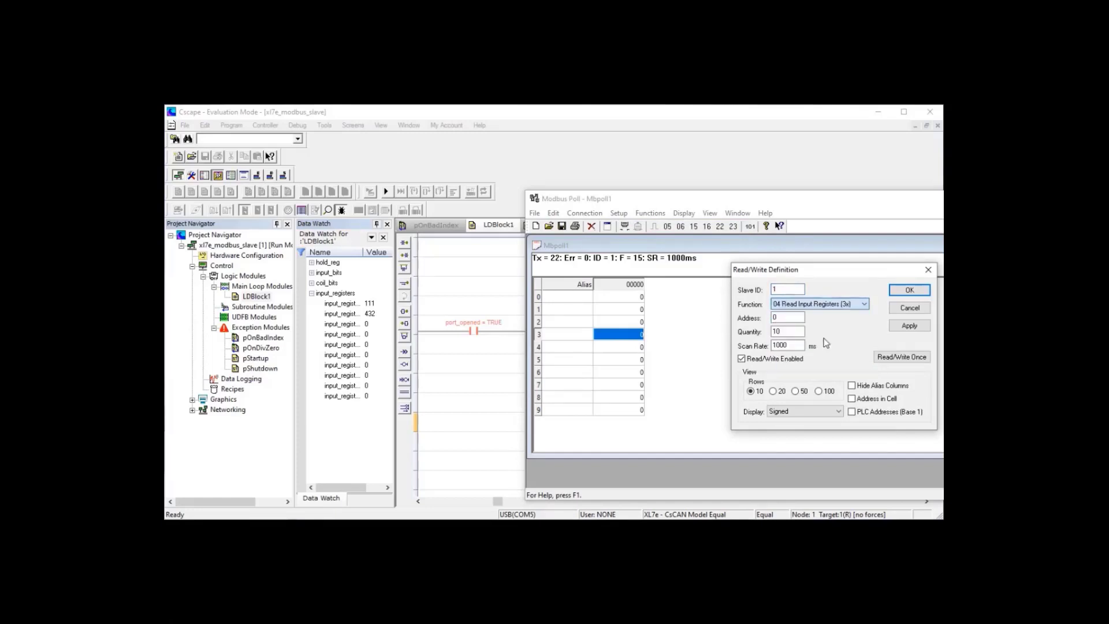
pyautogui.click(904, 292)
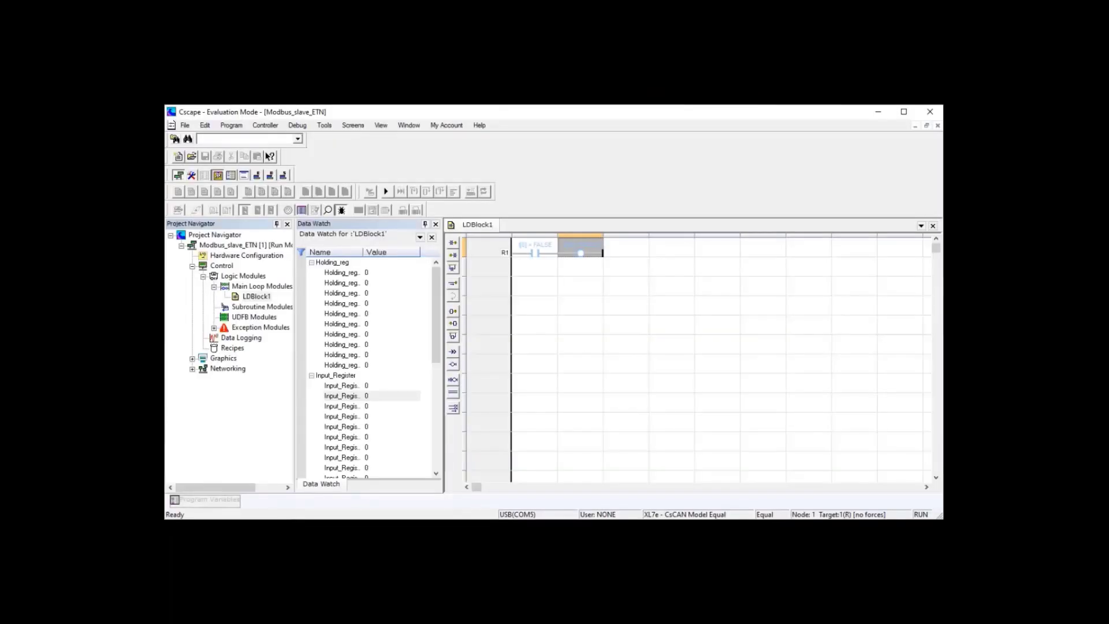
# Step: In the Modbus_slave_ETN project's hardware configuration, open the protocol settings of LAN1's Modbus Slave
pyautogui.click(268, 255)
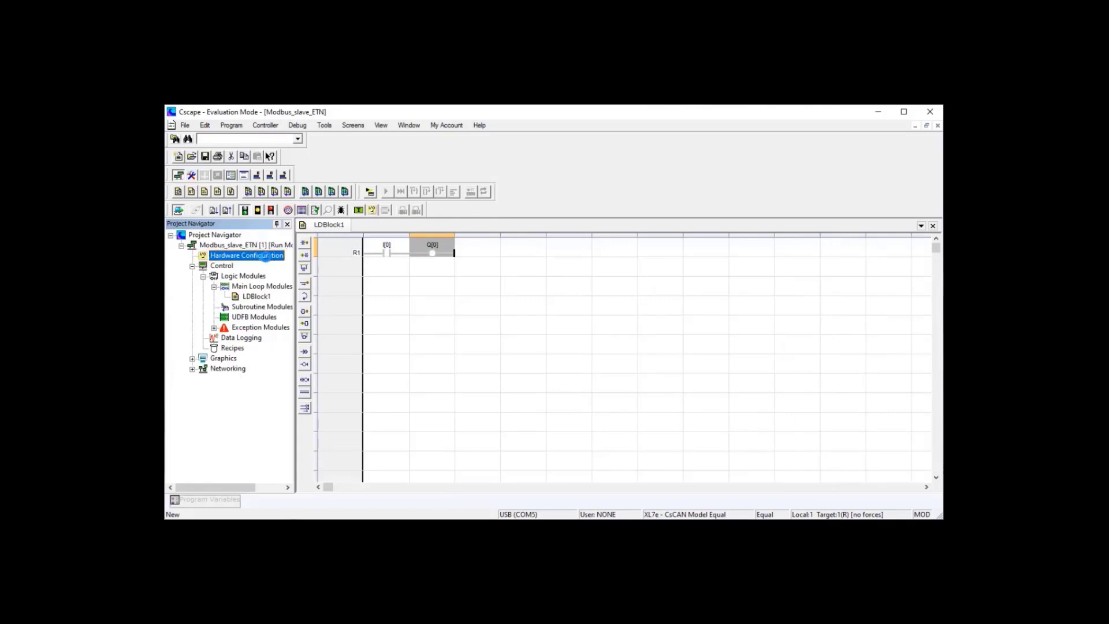
pyautogui.doubleClick(268, 258)
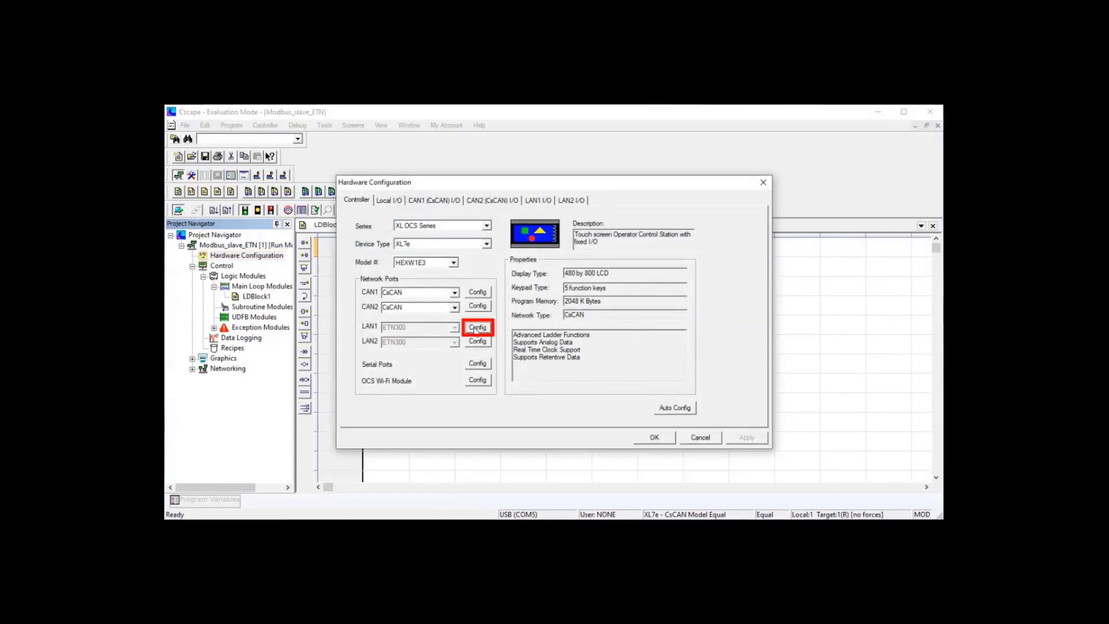
pyautogui.click(475, 322)
pyautogui.click(383, 338)
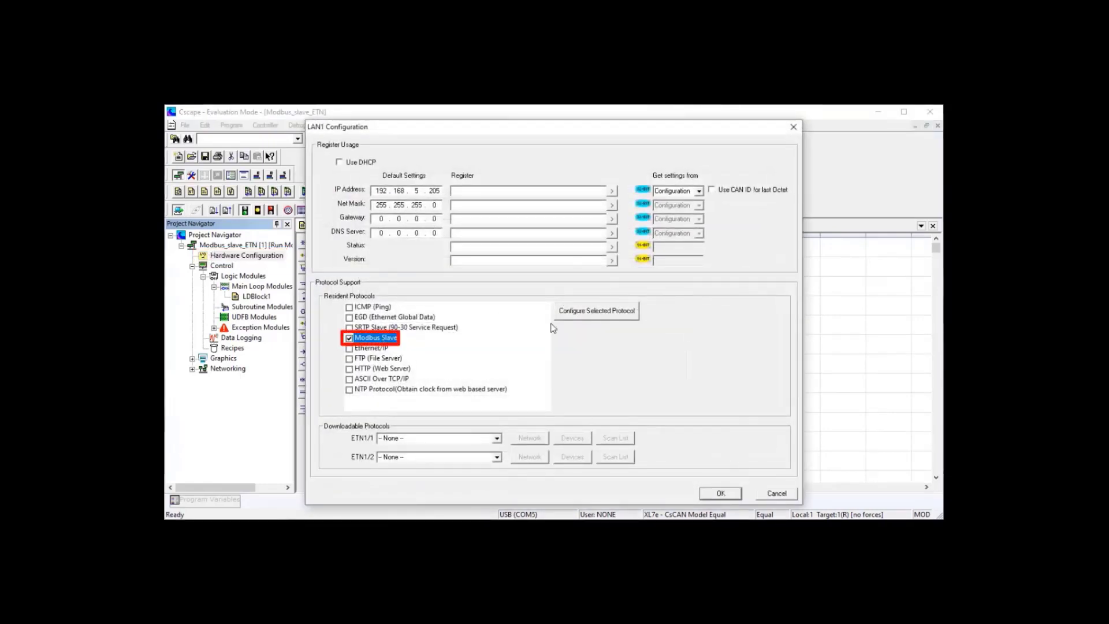
pyautogui.click(556, 317)
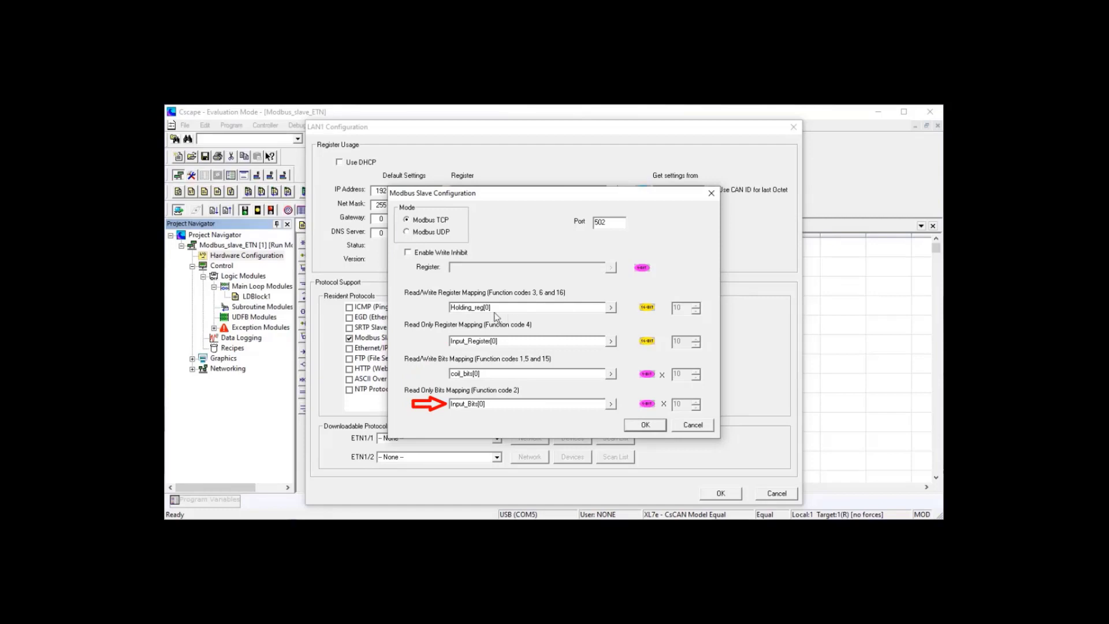
# Step: Review the register and bit mappings for Holding_reg, Input_Register, coil_bits and Input_Bits, and accept the hardware configuration
pyautogui.moveTo(512, 308); pyautogui.dragTo(437, 313)
pyautogui.moveTo(532, 341); pyautogui.dragTo(450, 341)
pyautogui.click(480, 374)
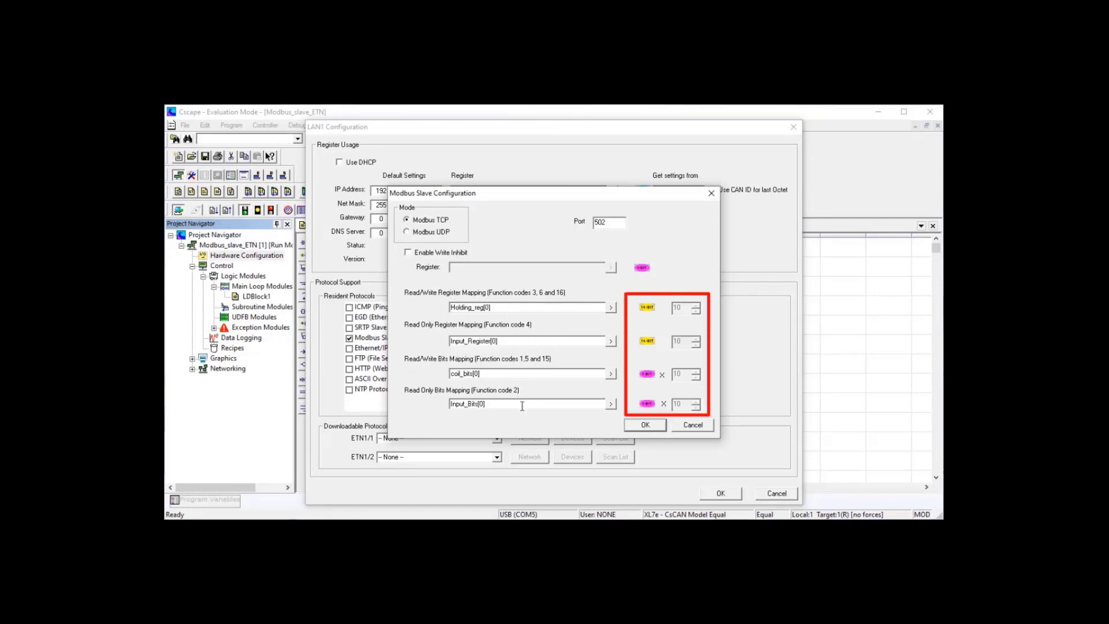
pyautogui.moveTo(523, 406); pyautogui.dragTo(452, 408)
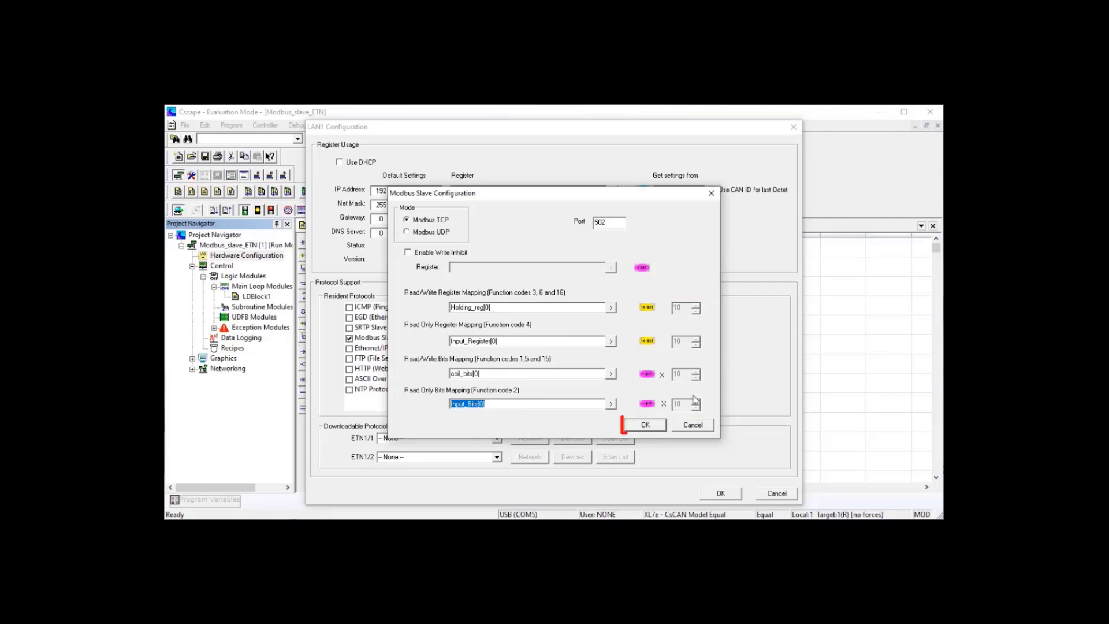
pyautogui.click(656, 428)
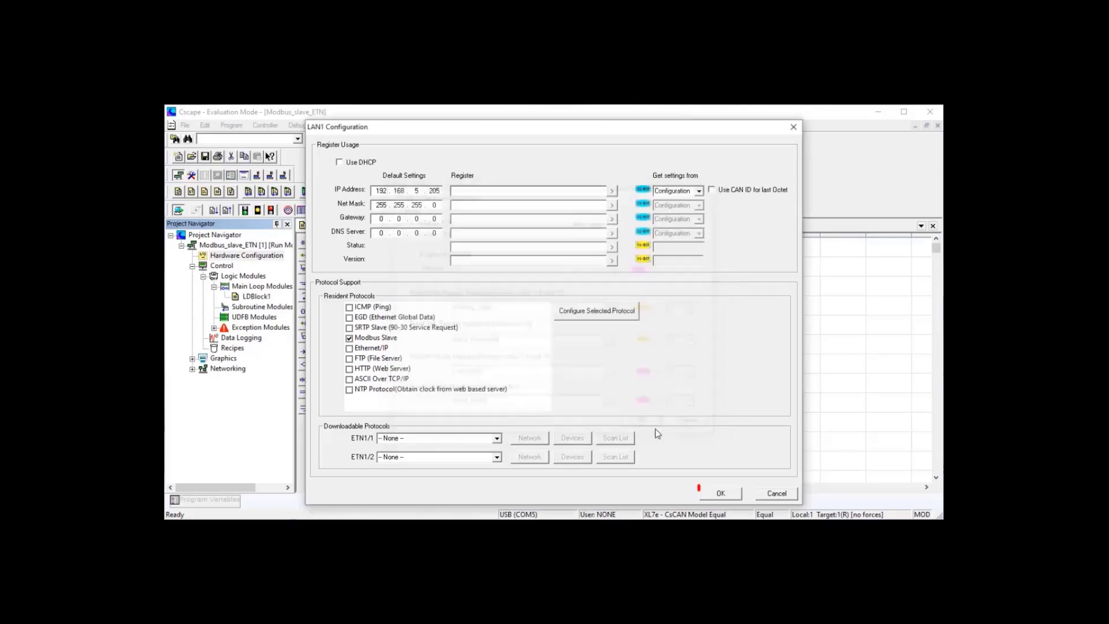
pyautogui.click(726, 493)
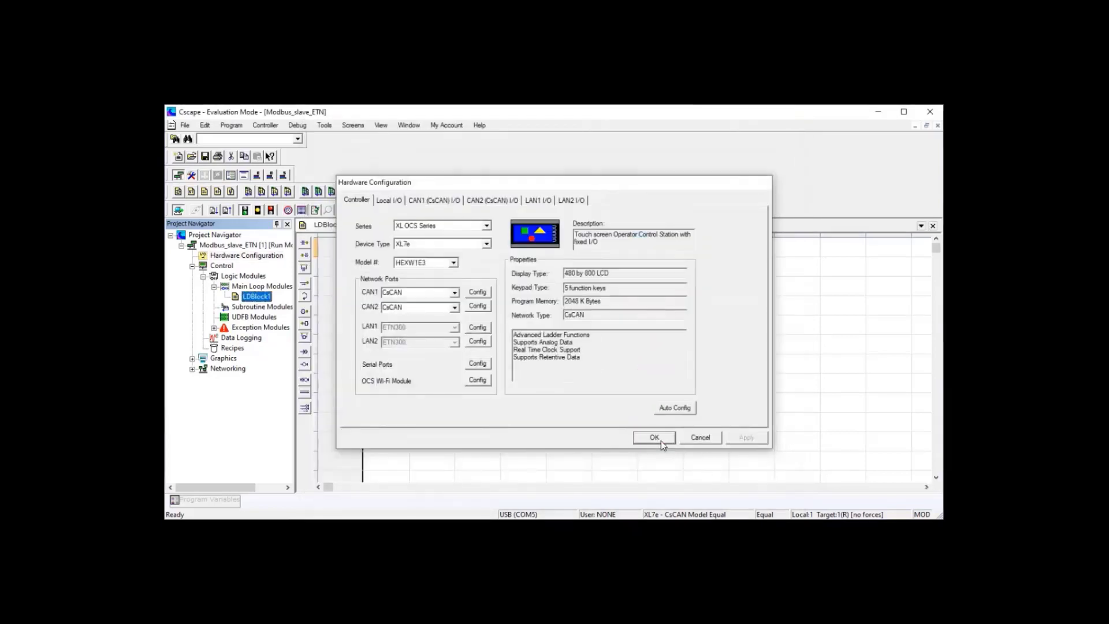
pyautogui.click(659, 440)
# Step: Look at the project's program variables list and close it
pyautogui.click(325, 125)
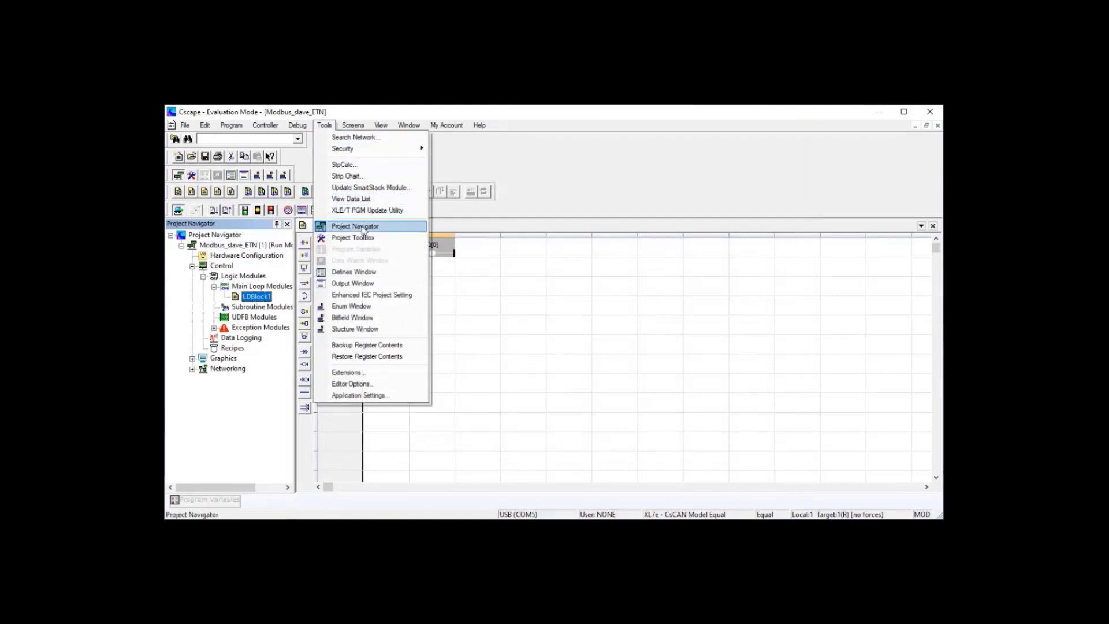
pyautogui.click(231, 498)
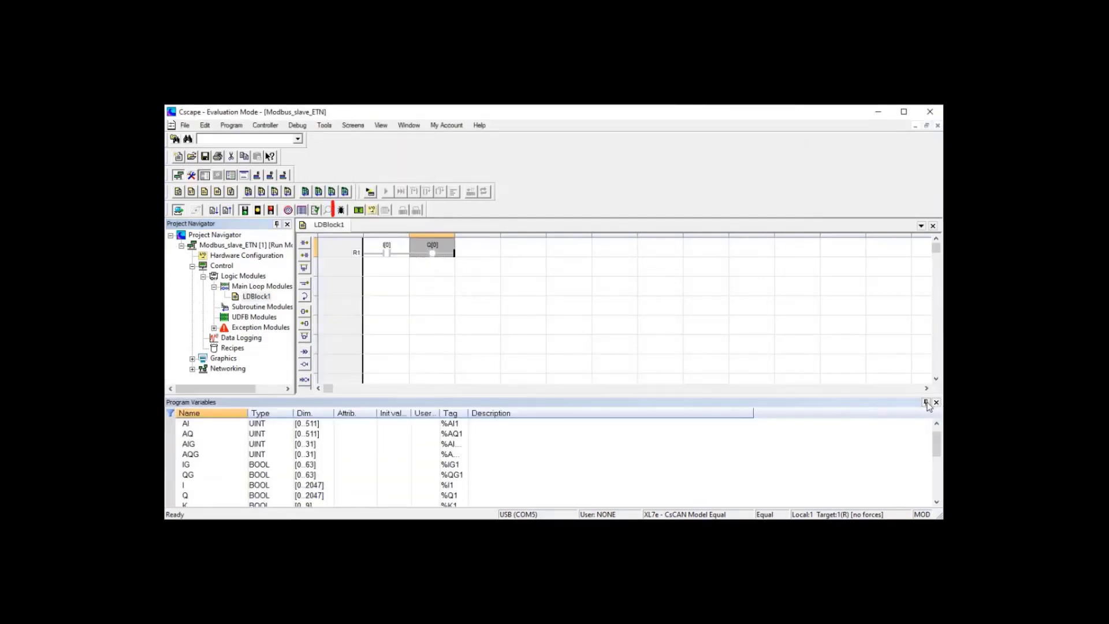
pyautogui.click(937, 403)
# Step: Start debug monitoring of LDBlock1 and show the Data Watch
pyautogui.click(342, 211)
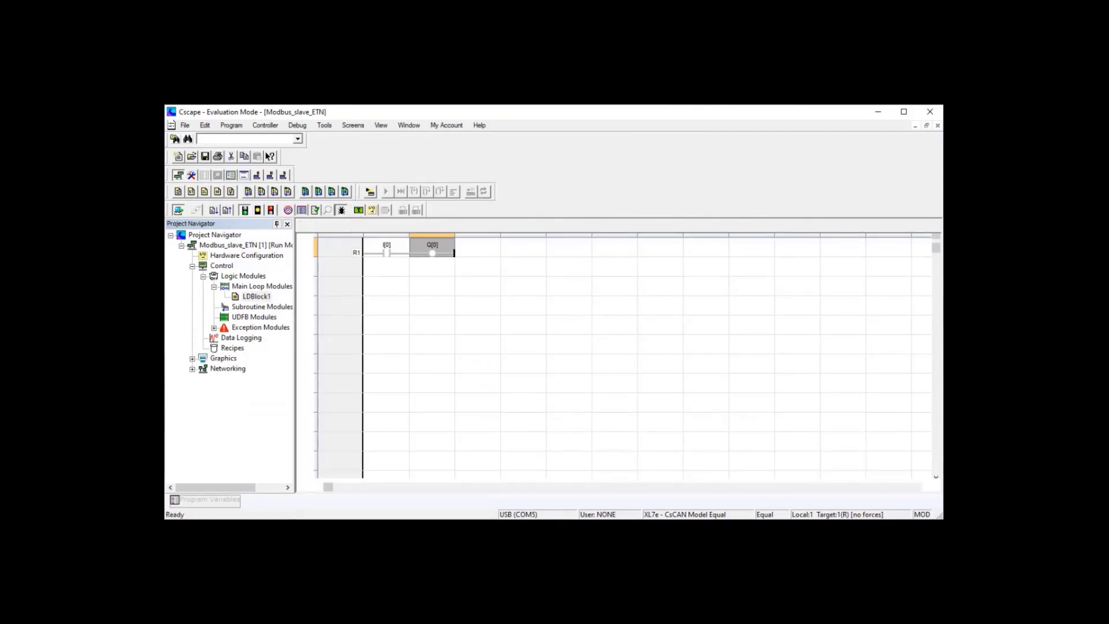
pyautogui.moveTo(543, 529)
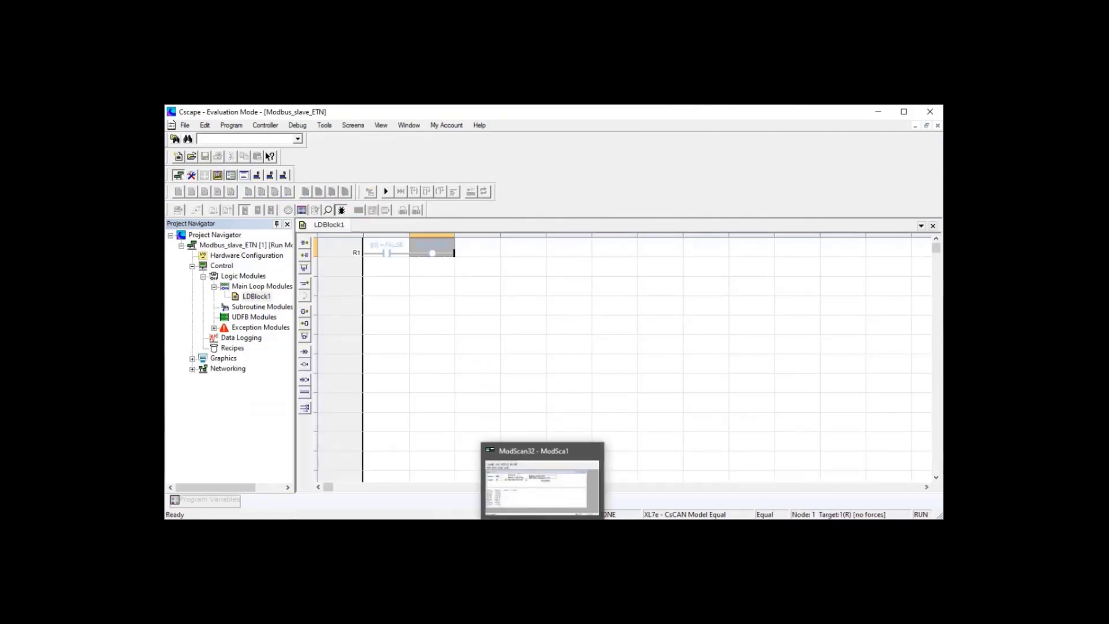
pyautogui.click(329, 210)
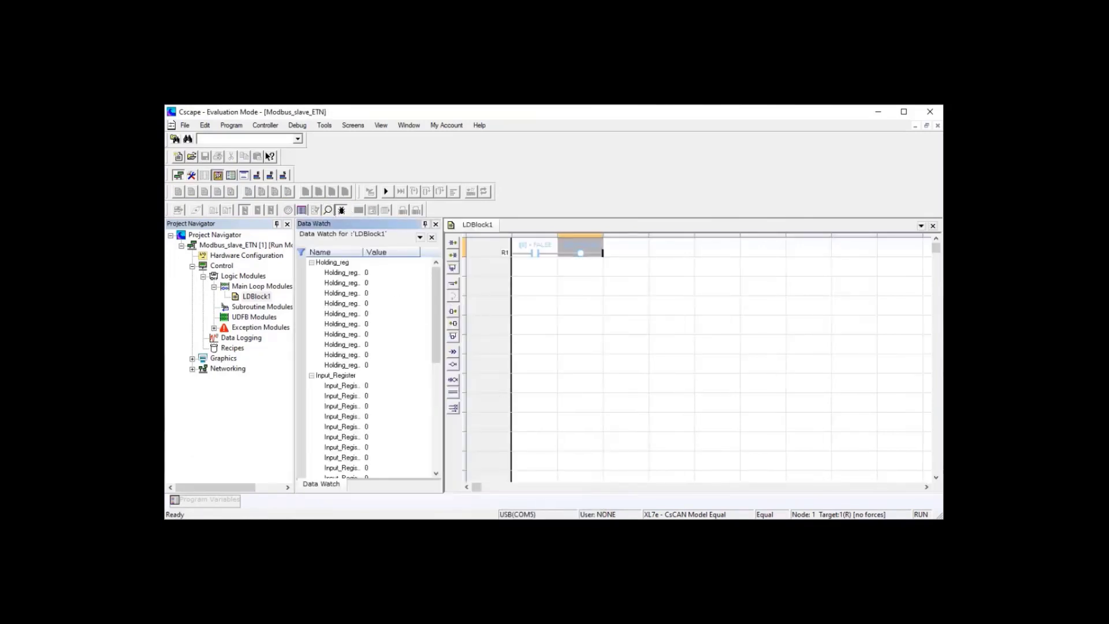
# Step: Switch to ModScan32, reset its poll counters and place its window beside the Cscape Data Watch
pyautogui.hotkey('alt', 'Tab')
pyautogui.click(513, 286)
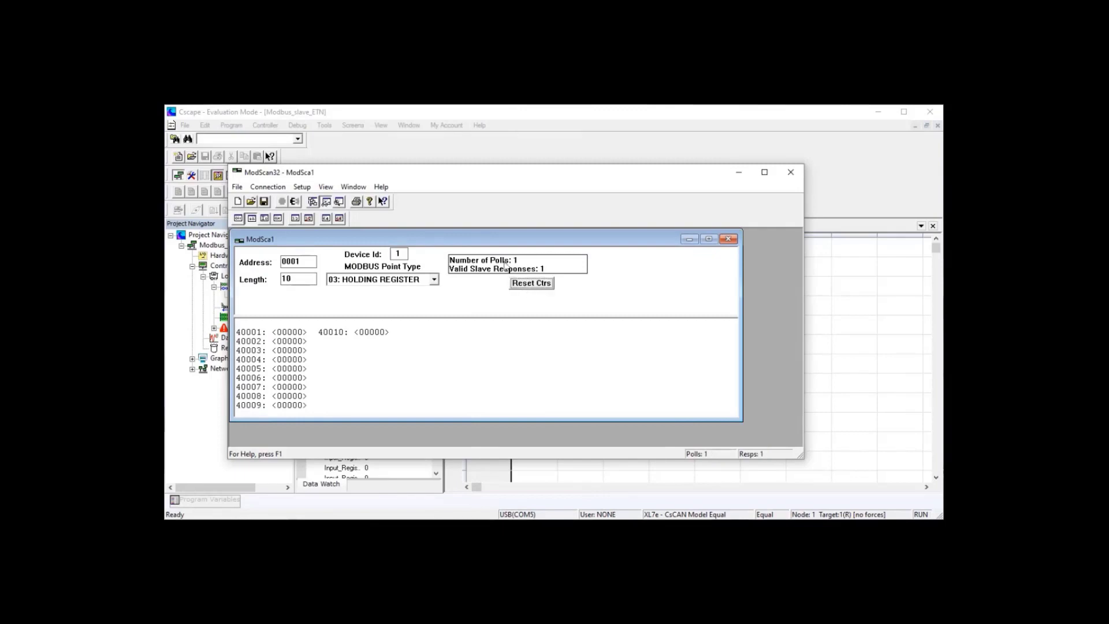
pyautogui.moveTo(461, 176); pyautogui.dragTo(728, 171)
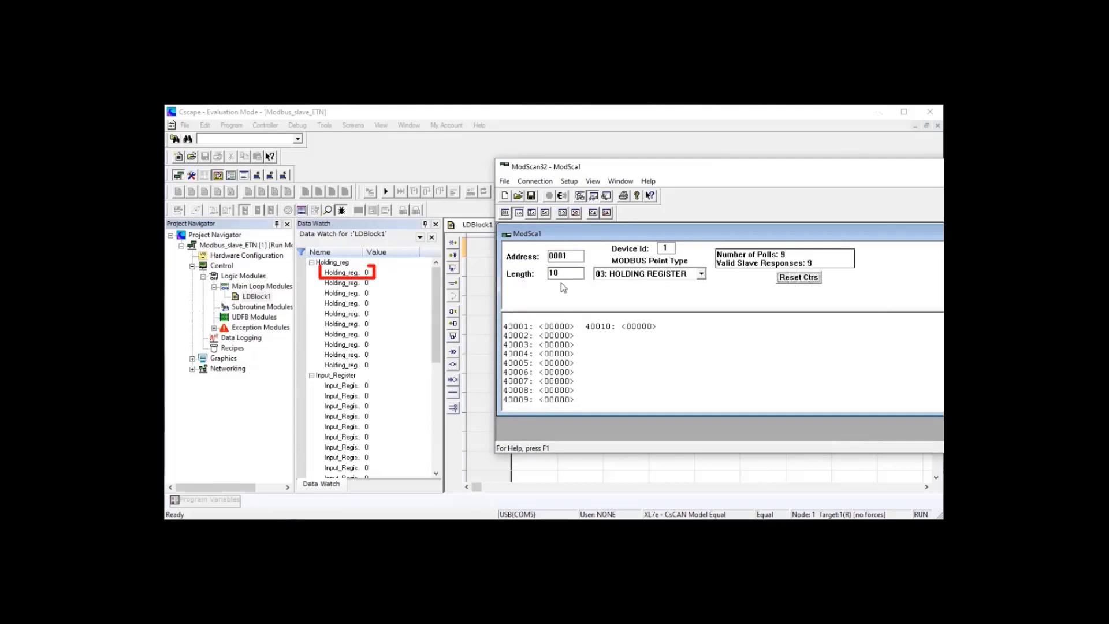
# Step: Force Holding_reg[0] to 123 in the Cscape Data Watch, and check register 40001 in ModScan32
pyautogui.doubleClick(368, 273)
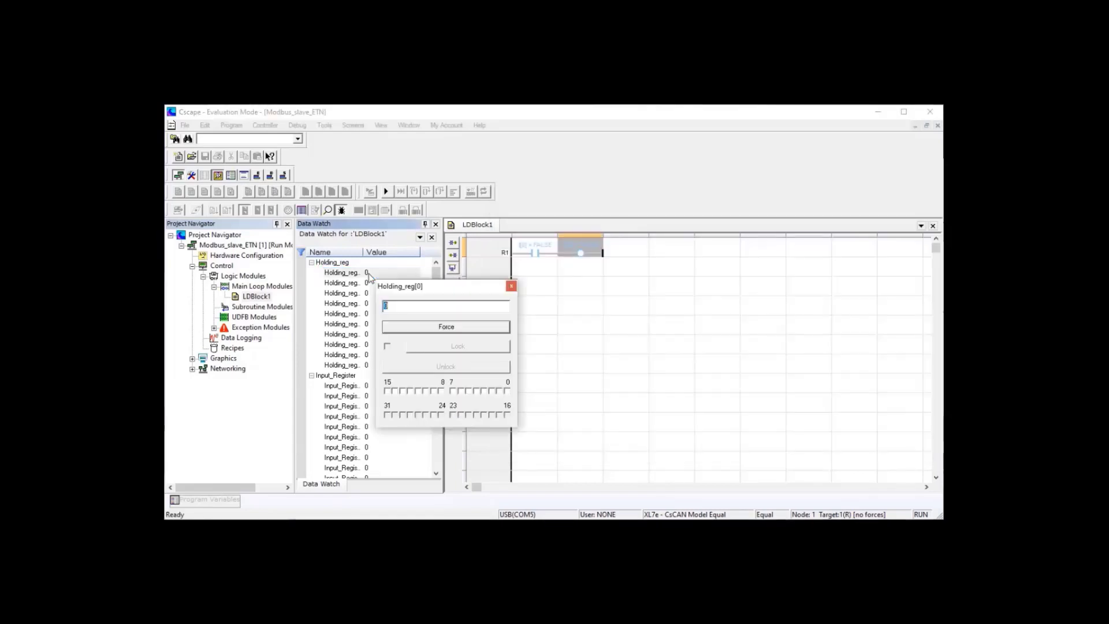
pyautogui.write('123')
pyautogui.click(426, 328)
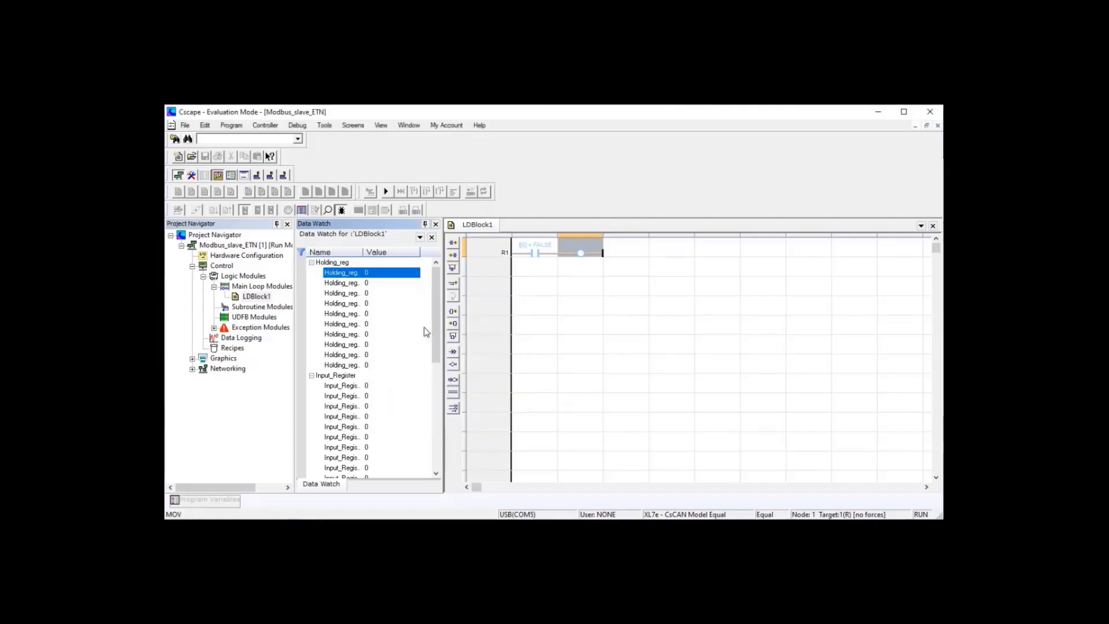
pyautogui.hotkey('alt', 'Tab')
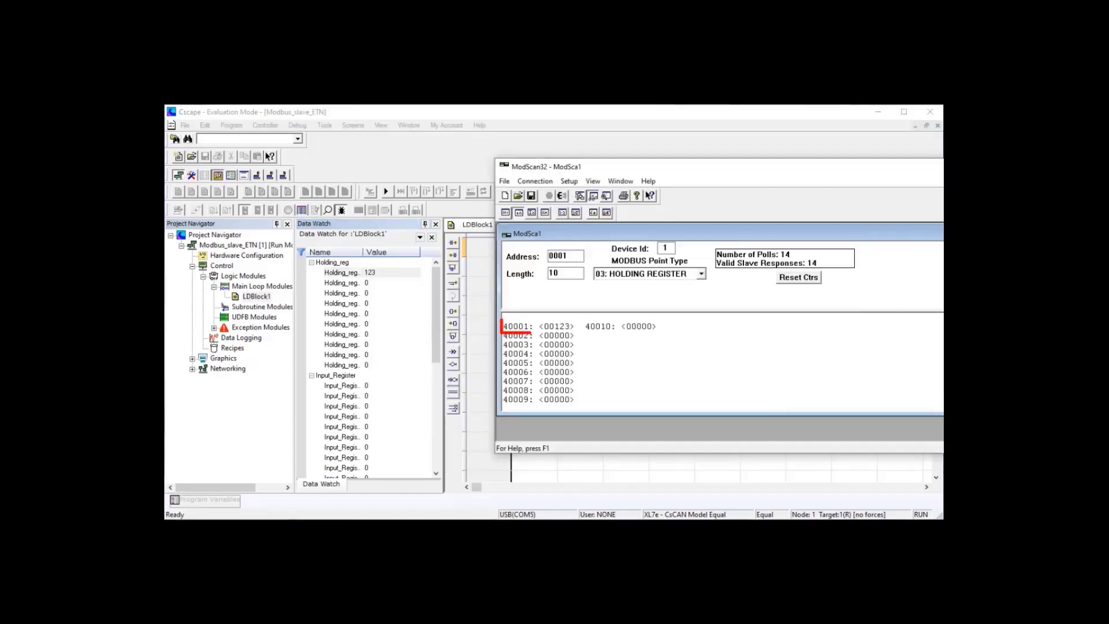
# Step: Write the value 222 to holding register 40002 from ModScan32
pyautogui.doubleClick(560, 338)
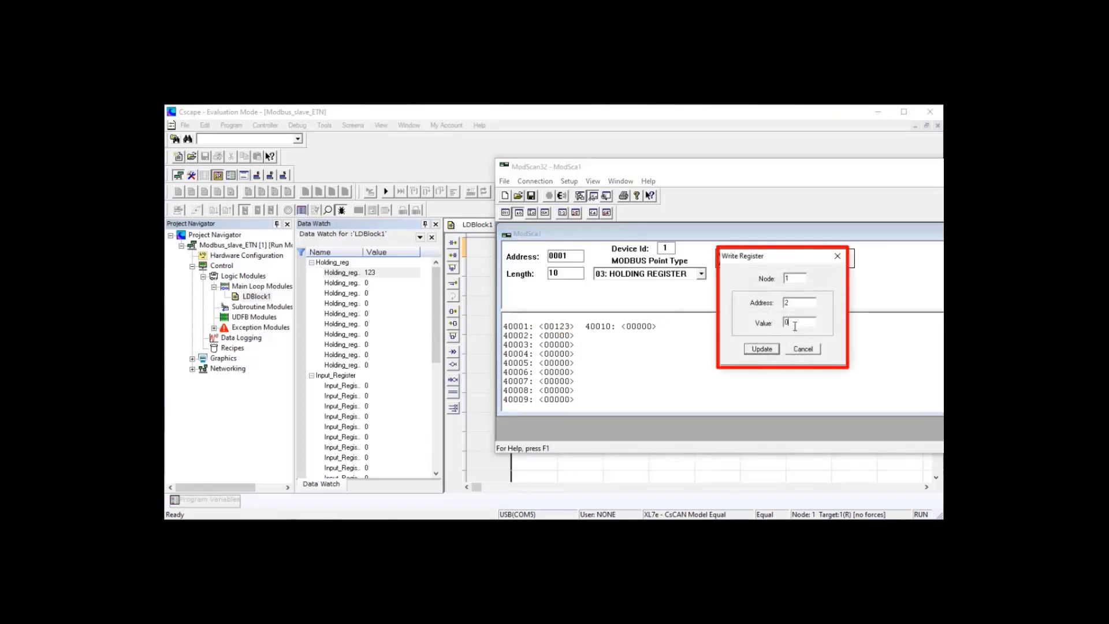
pyautogui.write('222')
pyautogui.press('Return')
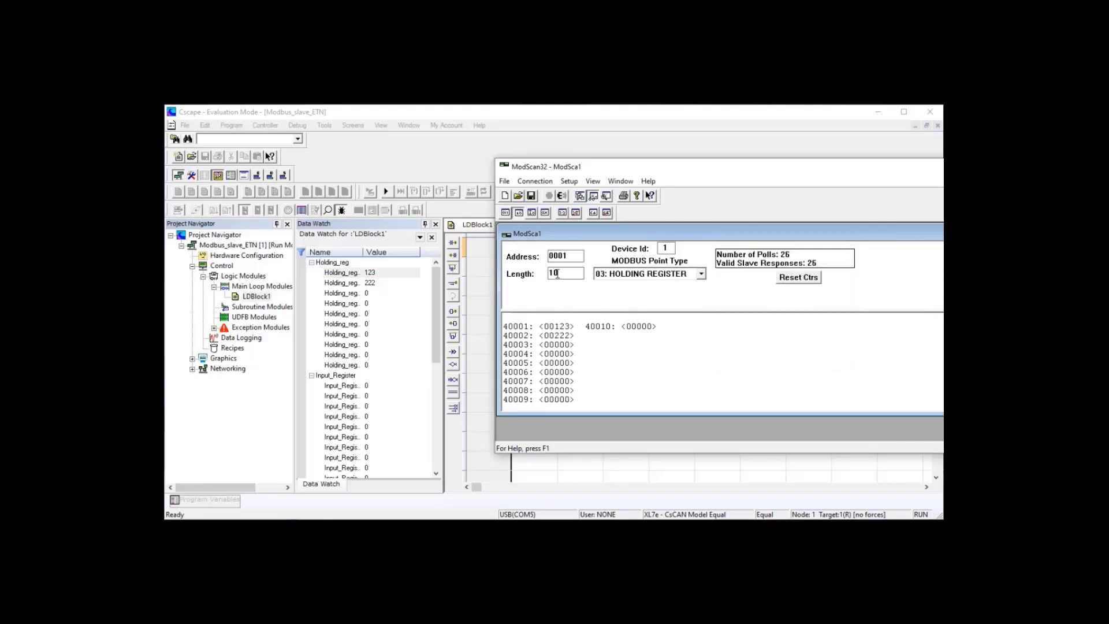
# Step: Try polling holding registers with a length of 15, and set the length back to 10
pyautogui.press('BackSpace')
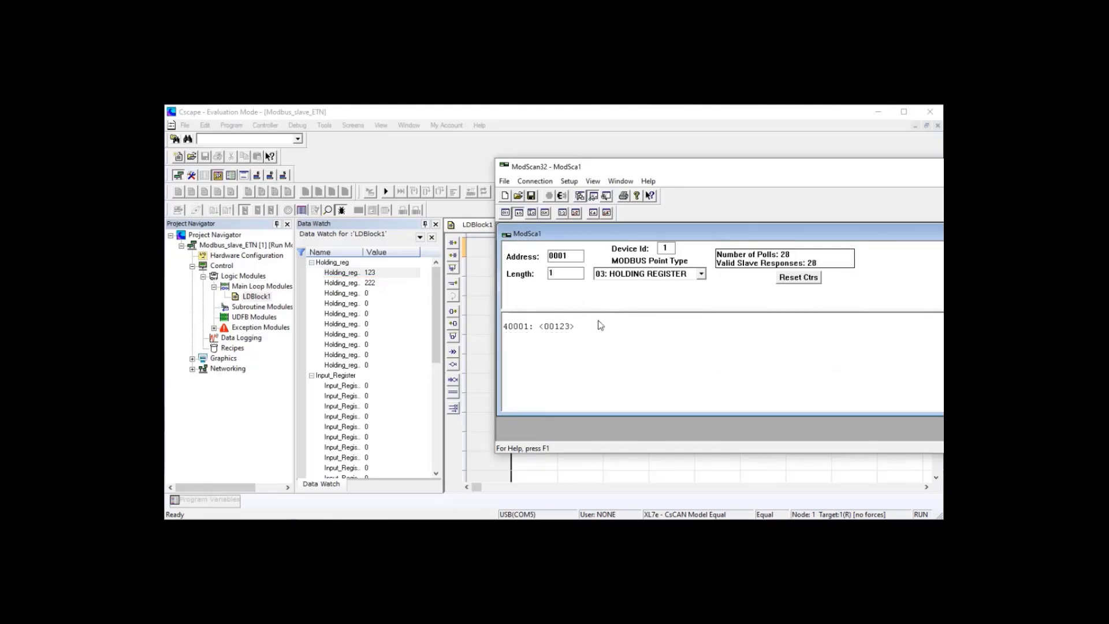
pyautogui.write('5')
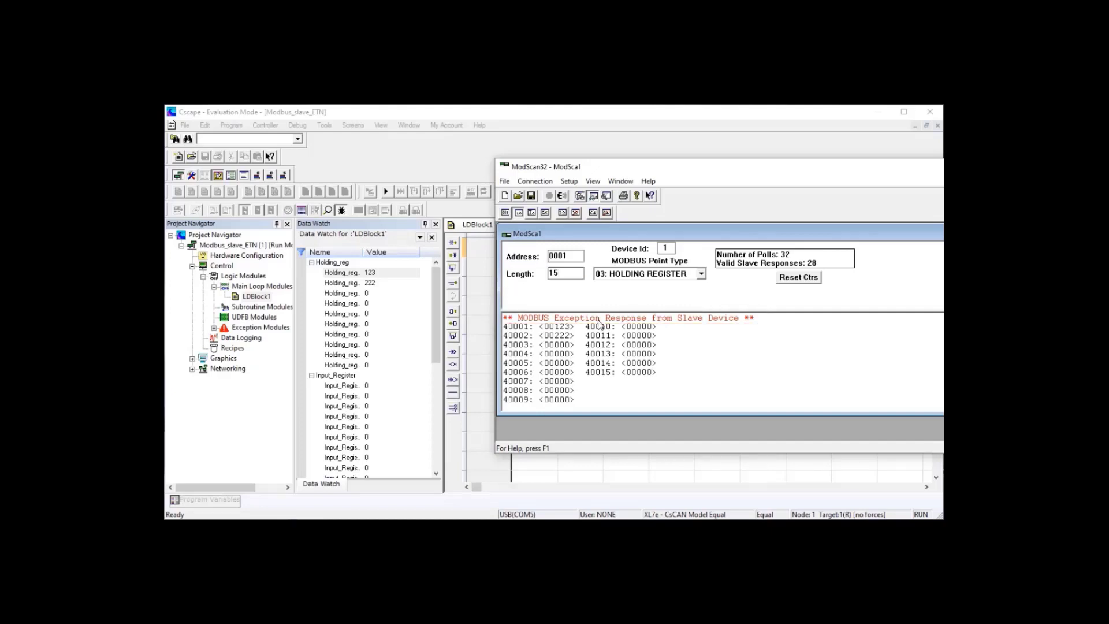
pyautogui.press('BackSpace')
pyautogui.write('0')
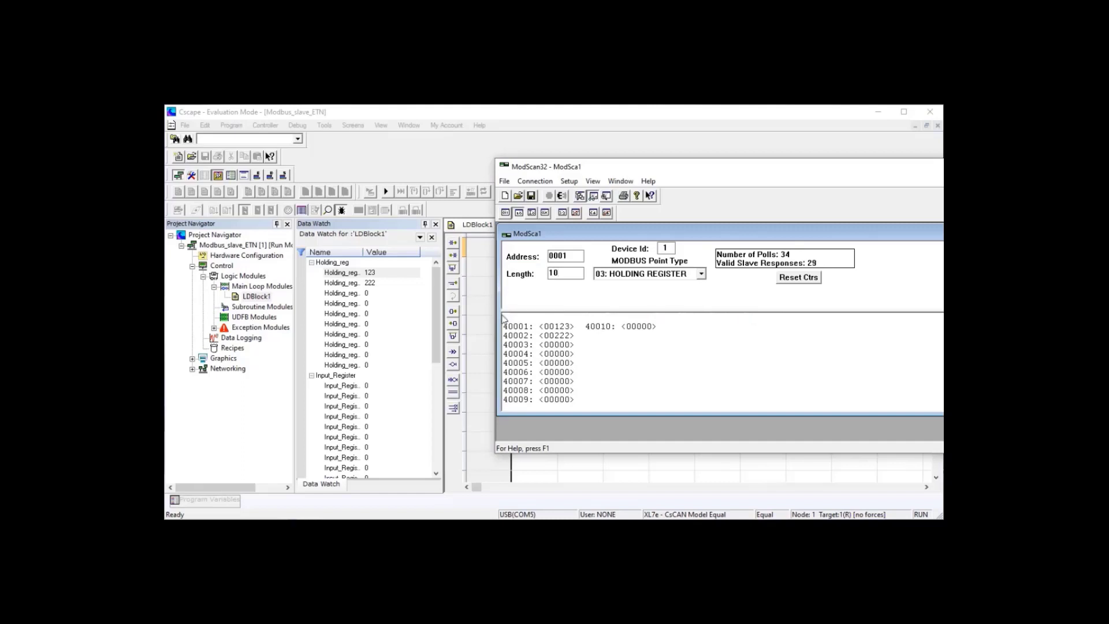
# Step: Change the ModScan32 point type to 04: INPUT REGISTER, and collapse the Holding_reg list in the Cscape Data Watch
pyautogui.click(677, 275)
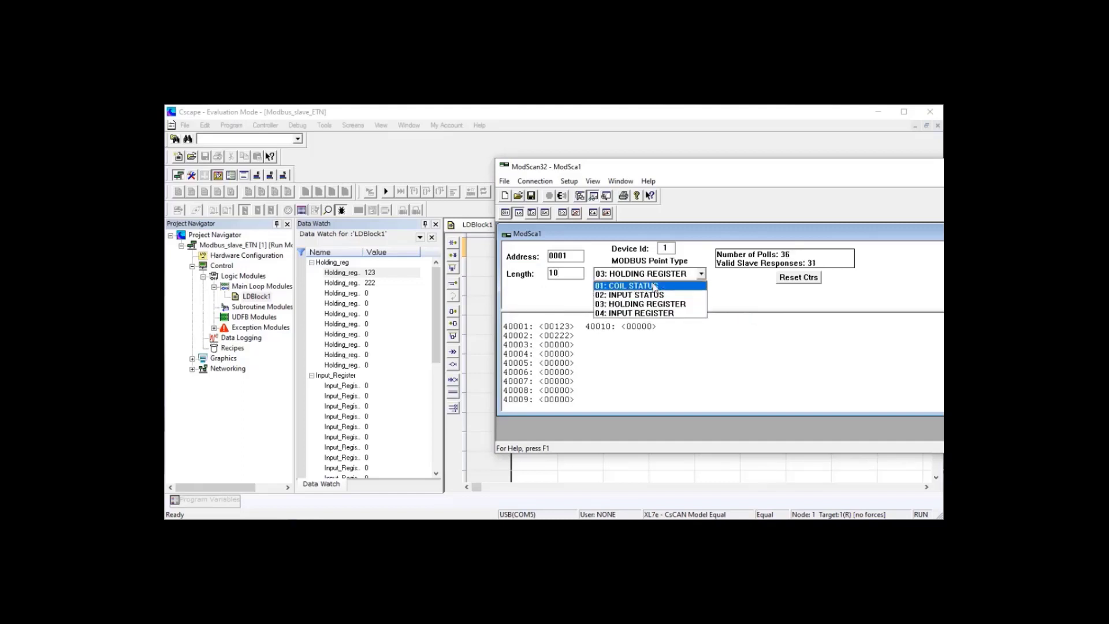
pyautogui.click(648, 314)
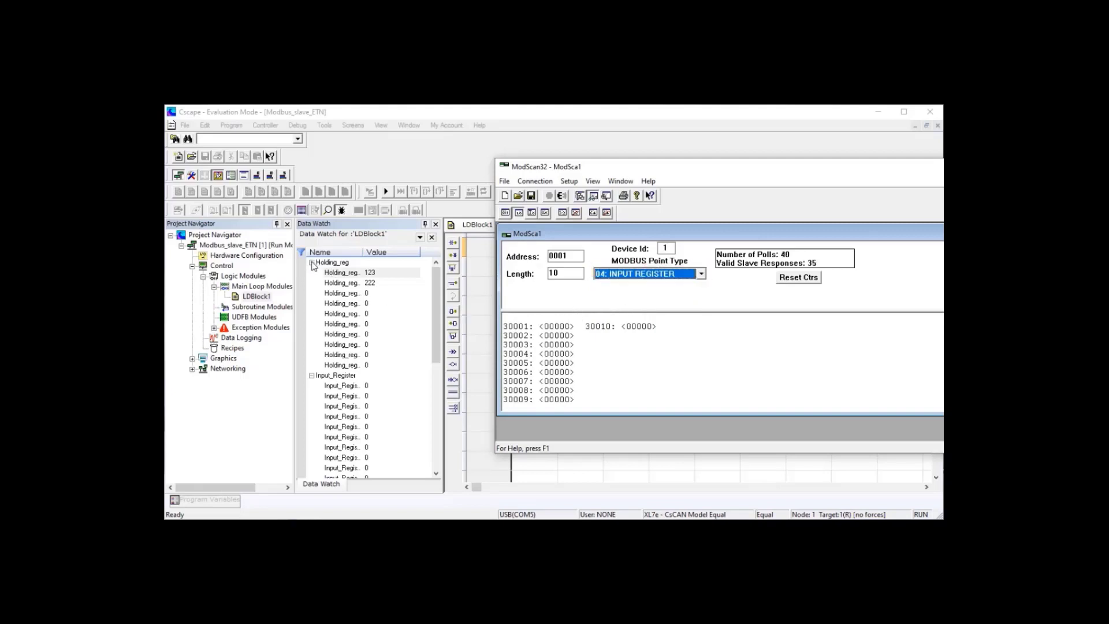
pyautogui.click(312, 263)
# Step: Widen the Data Watch's Name column slightly and force Input_Register[0] to 111
pyautogui.click(367, 286)
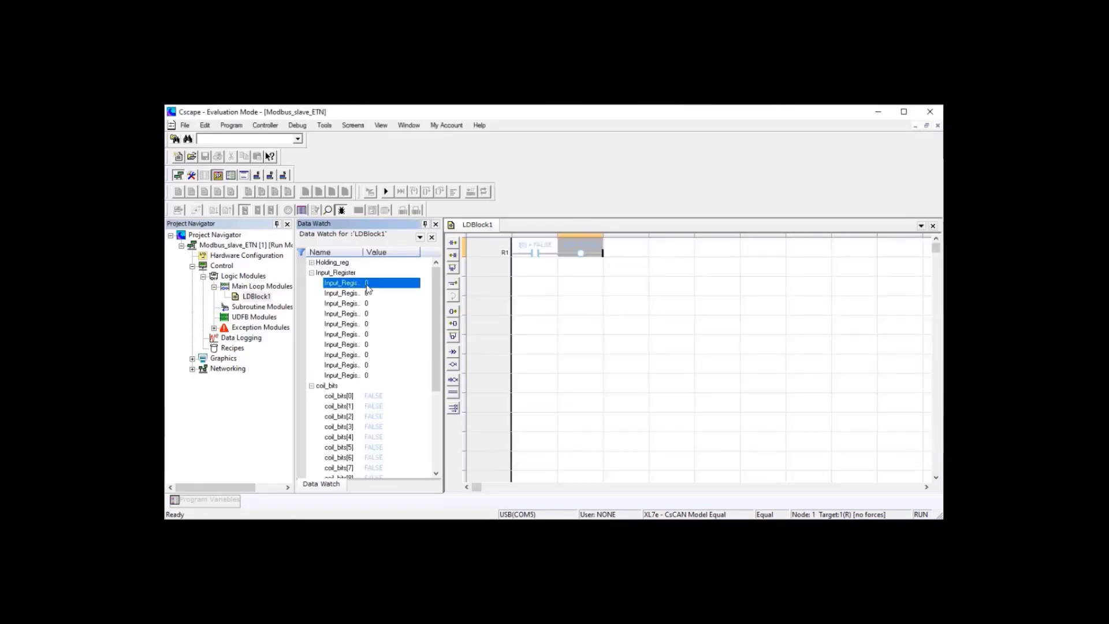
pyautogui.moveTo(362, 253); pyautogui.dragTo(364, 252)
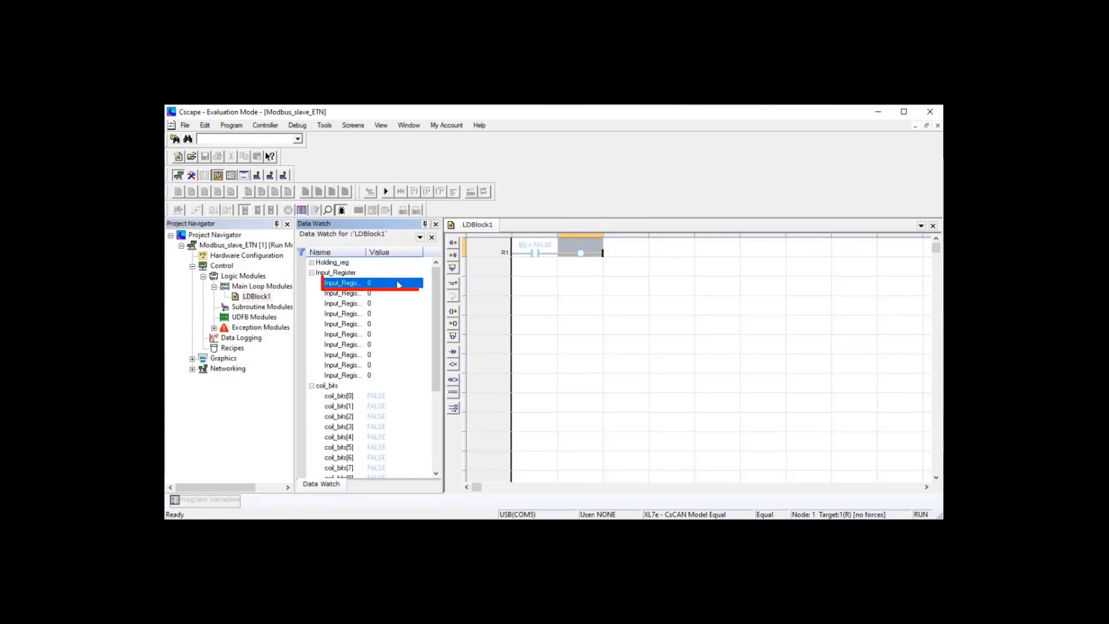
pyautogui.hotkey('alt', 'Tab')
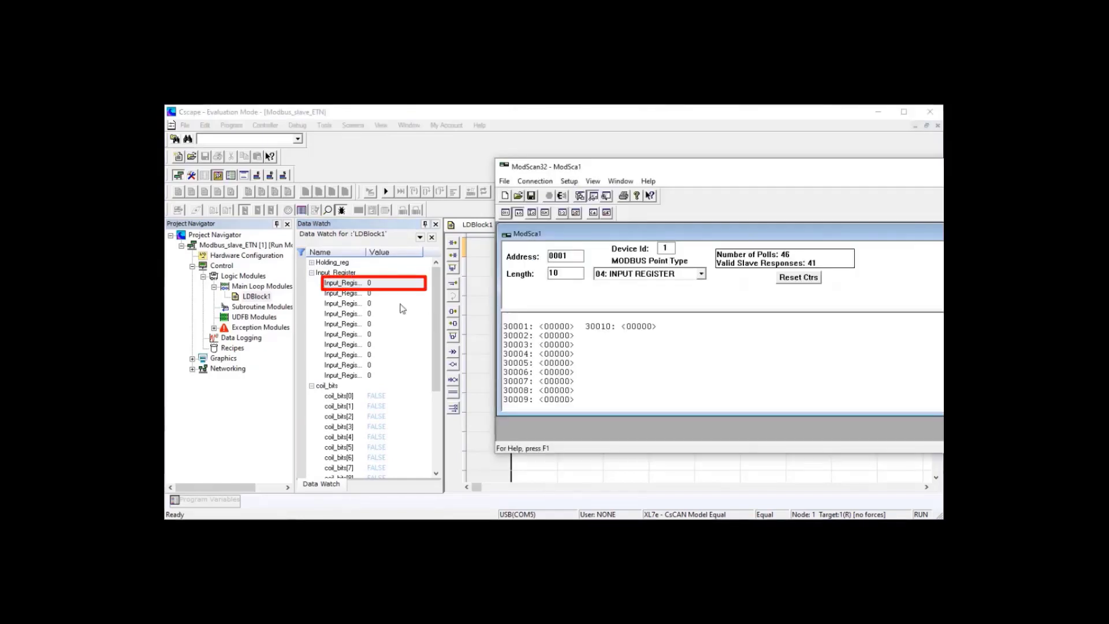
pyautogui.doubleClick(389, 288)
pyautogui.write('111')
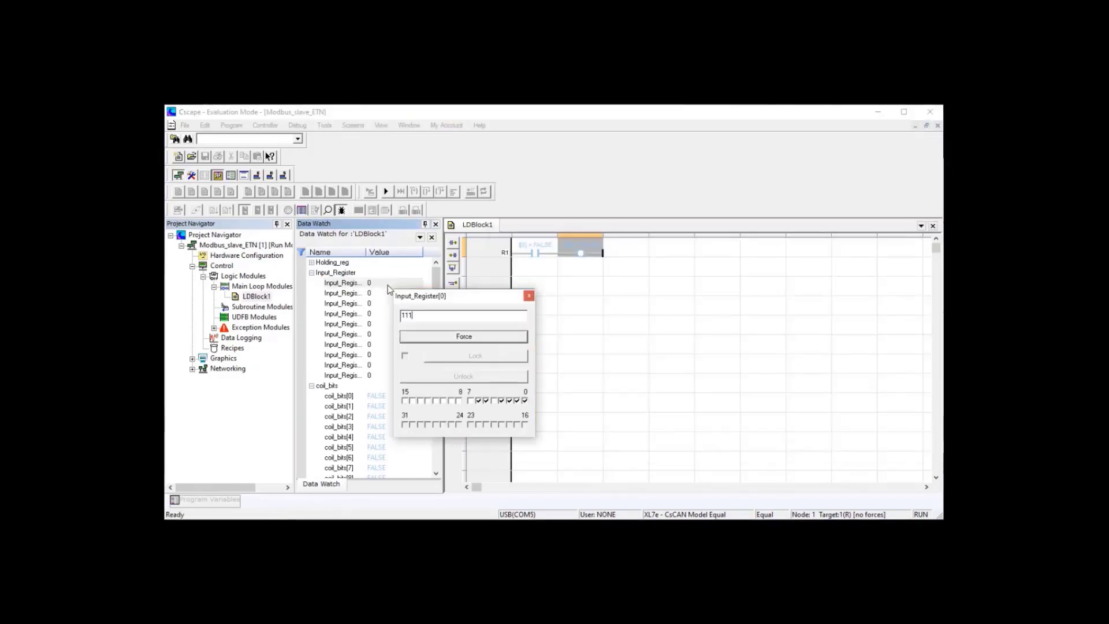
pyautogui.press('Return')
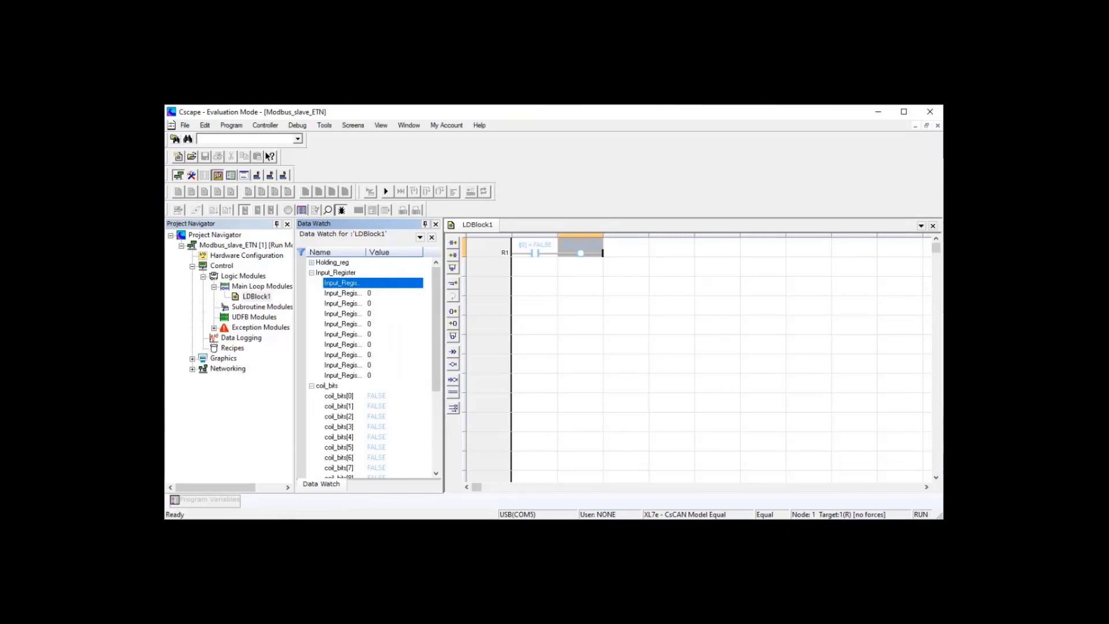
# Step: Force Input_Register[1] to 345 in the Cscape Data Watch and return to ModScan32 to compare the polled input registers
pyautogui.hotkey('alt', 'Tab')
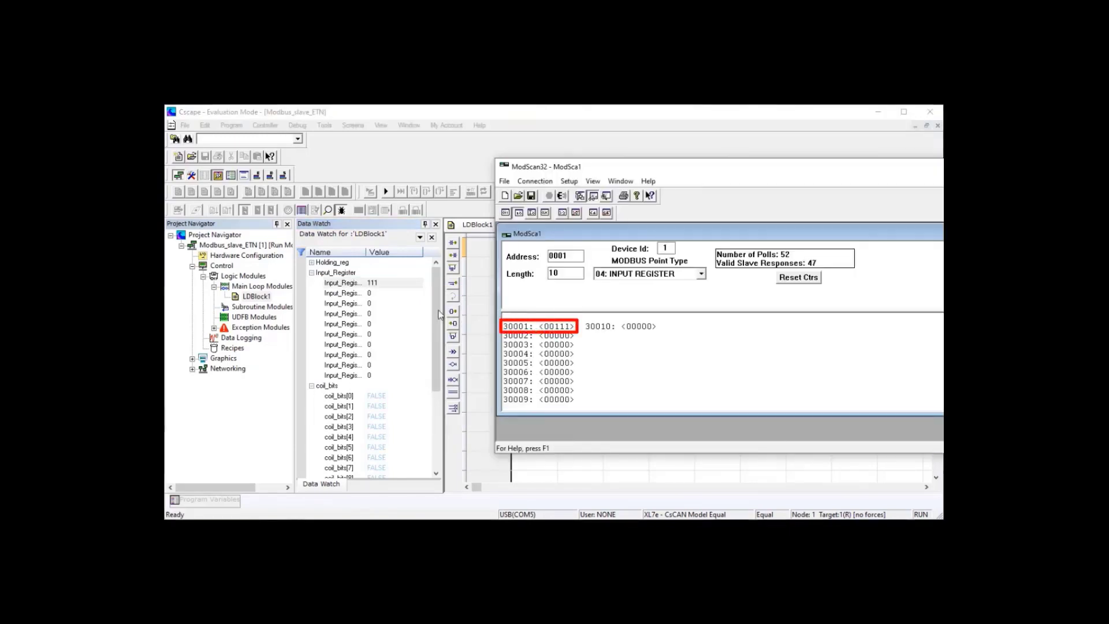
pyautogui.doubleClick(390, 293)
pyautogui.write('345')
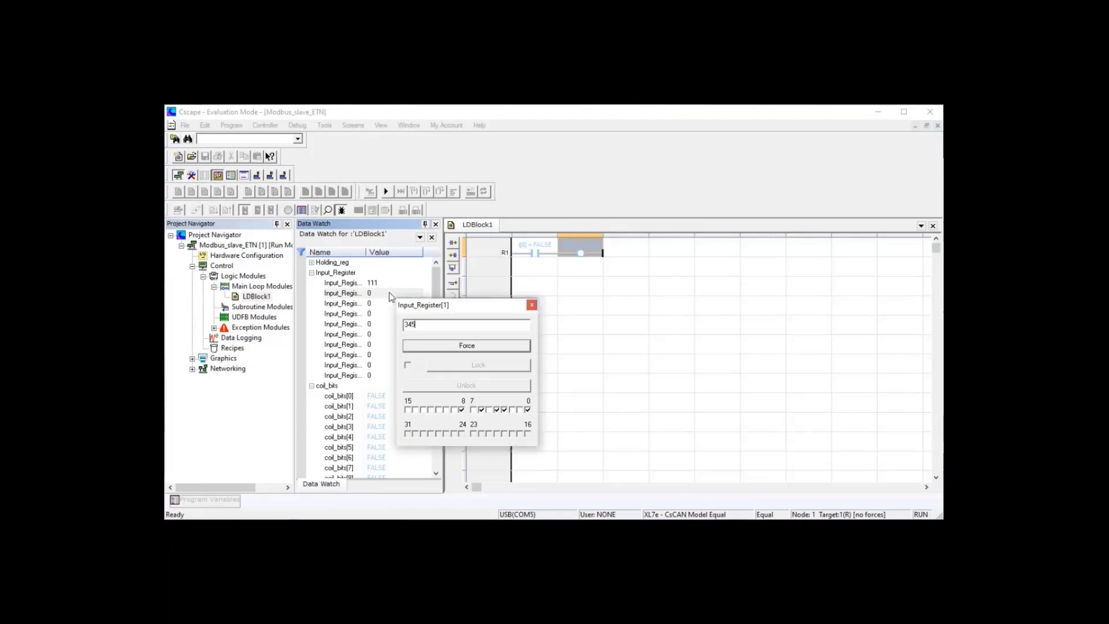
pyautogui.press('Return')
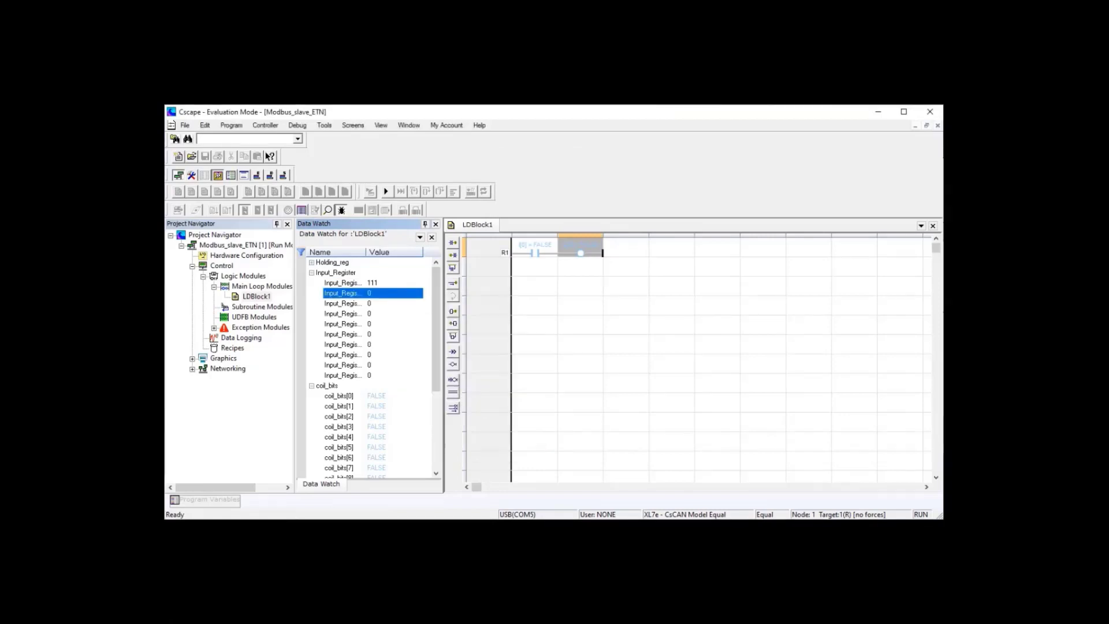
pyautogui.hotkey('alt', 'Tab')
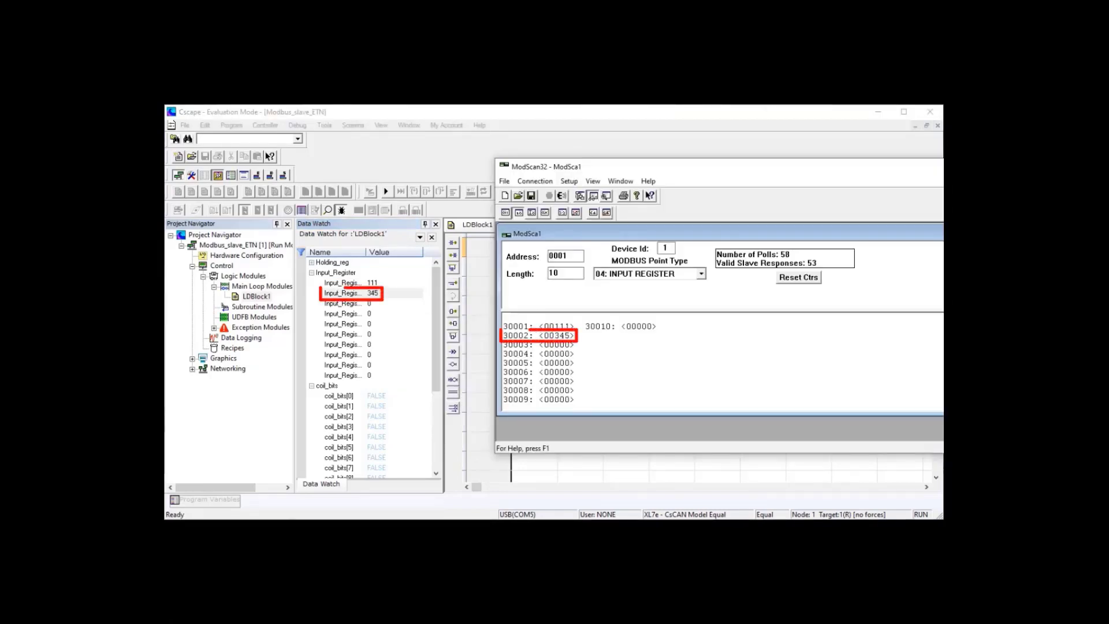
# Step: Change the ModScan32 point type to 01: COIL STATUS and collapse the Input_Register list in the Cscape Data Watch
pyautogui.click(702, 276)
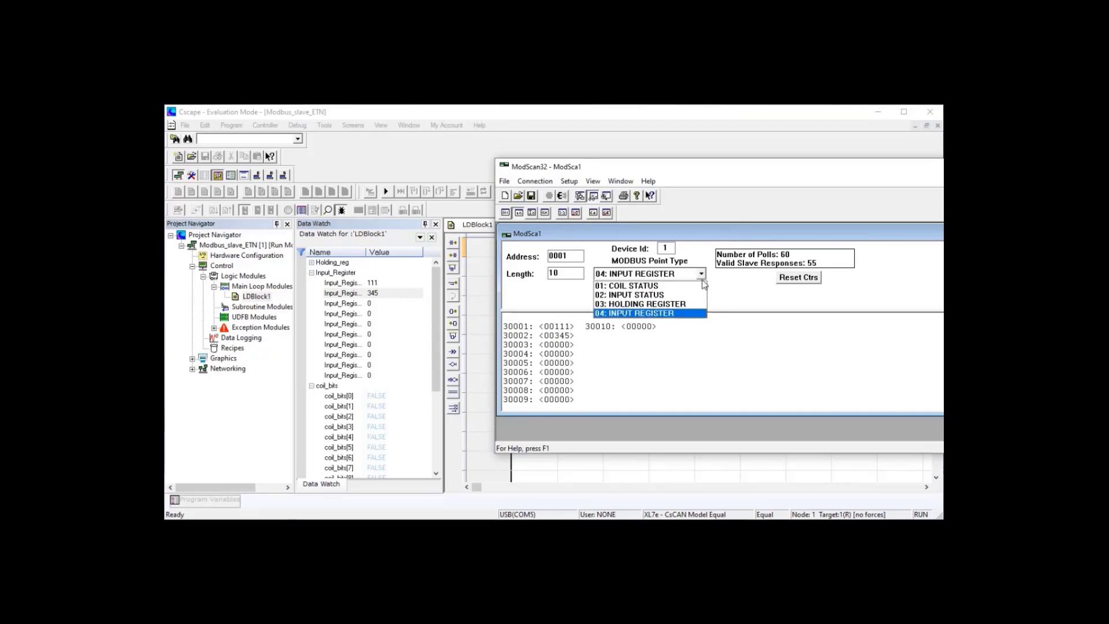
pyautogui.click(680, 288)
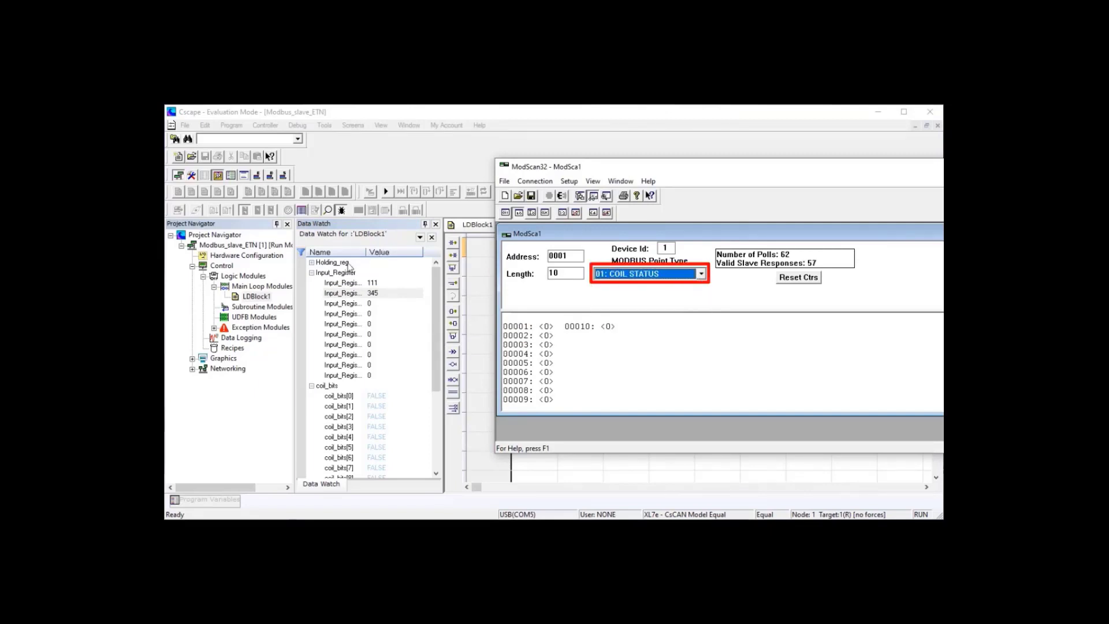
pyautogui.click(312, 273)
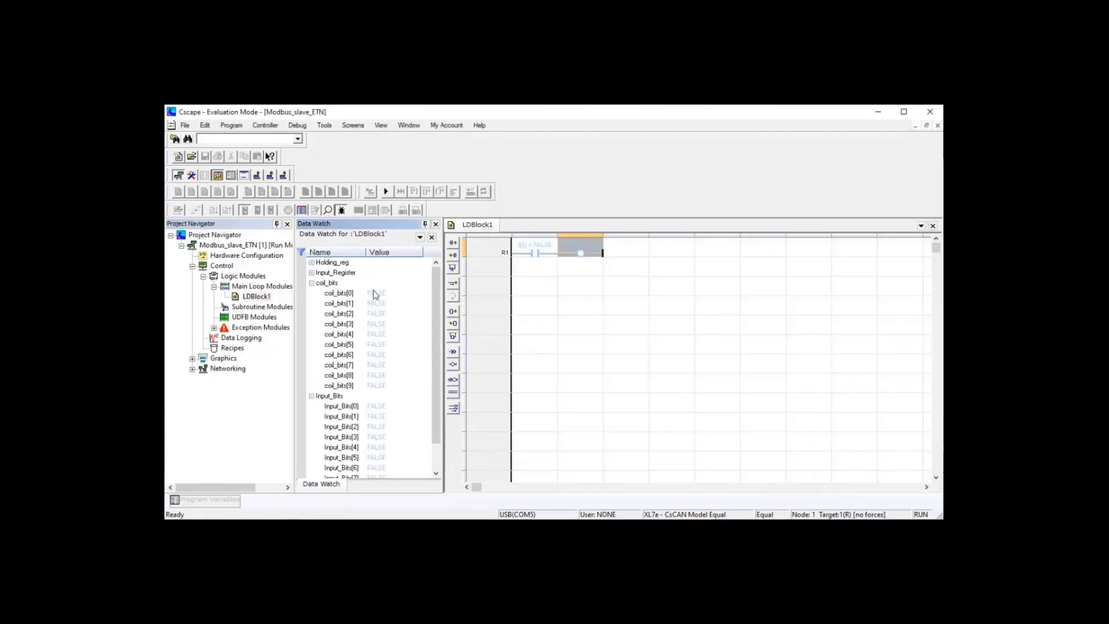
# Step: Force coil_bits[0] to TRUE in the Data Watch, and write coil address 3 On from ModScan32
pyautogui.doubleClick(381, 295)
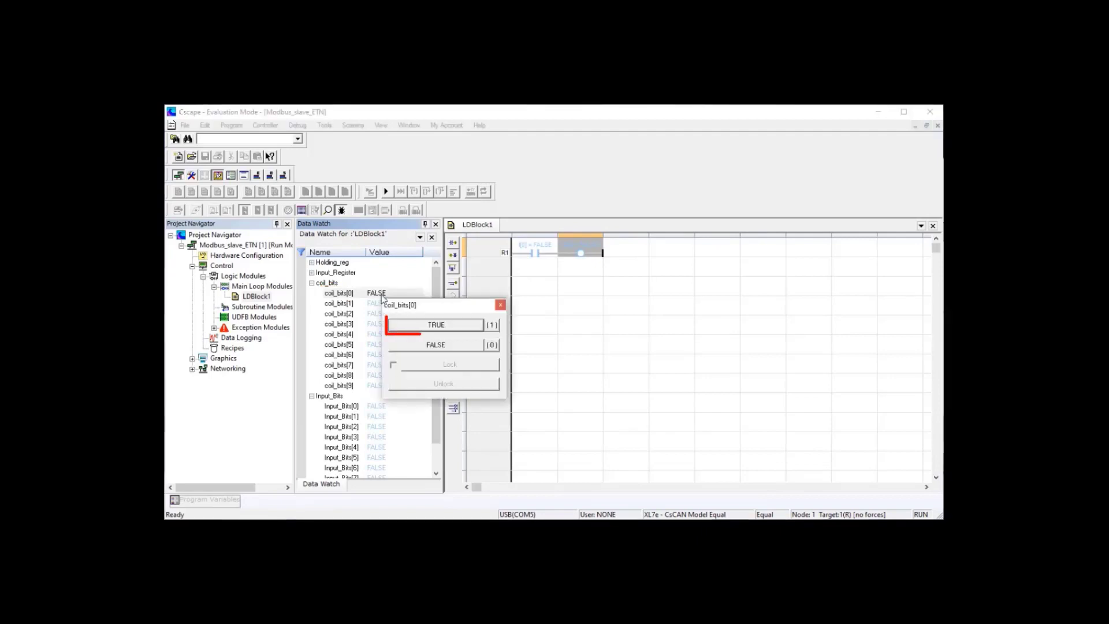
pyautogui.click(436, 325)
pyautogui.hotkey('alt', 'Tab')
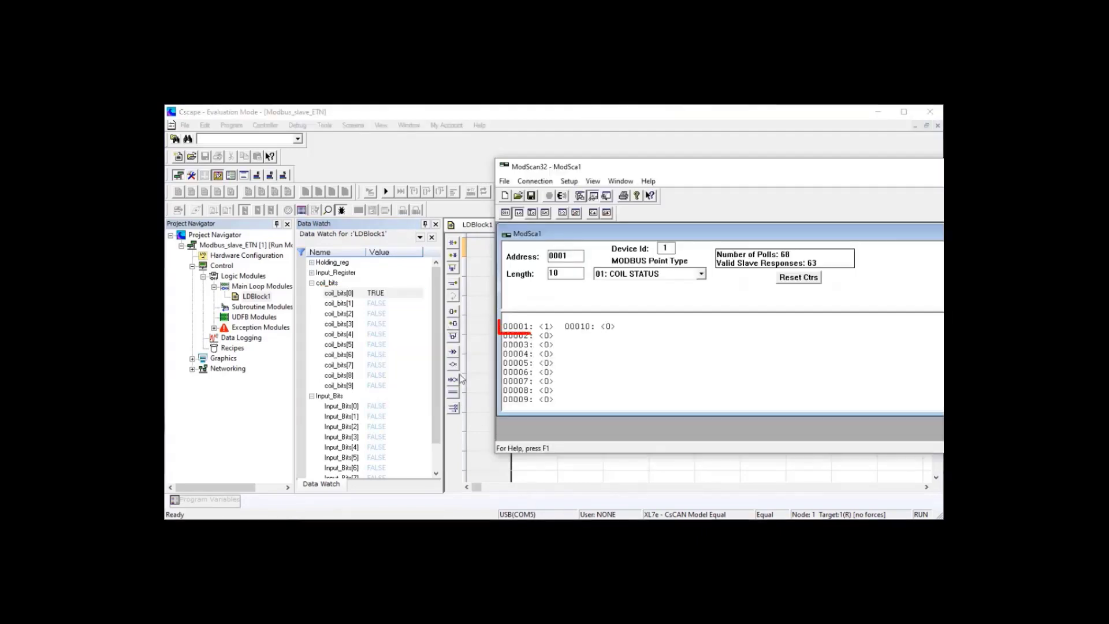
pyautogui.doubleClick(549, 345)
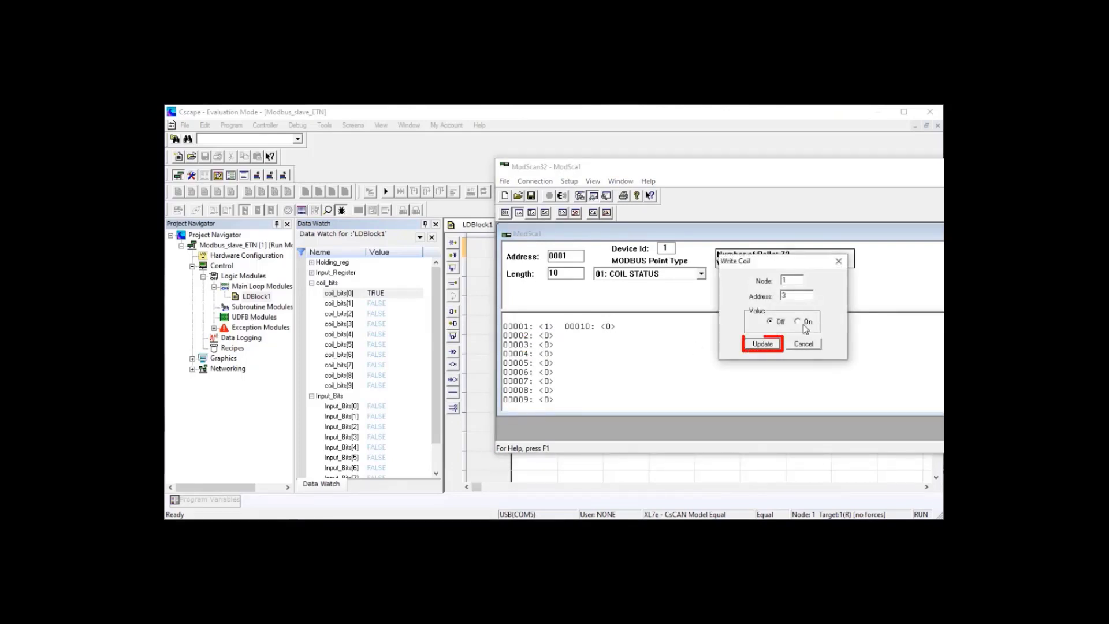
pyautogui.click(762, 345)
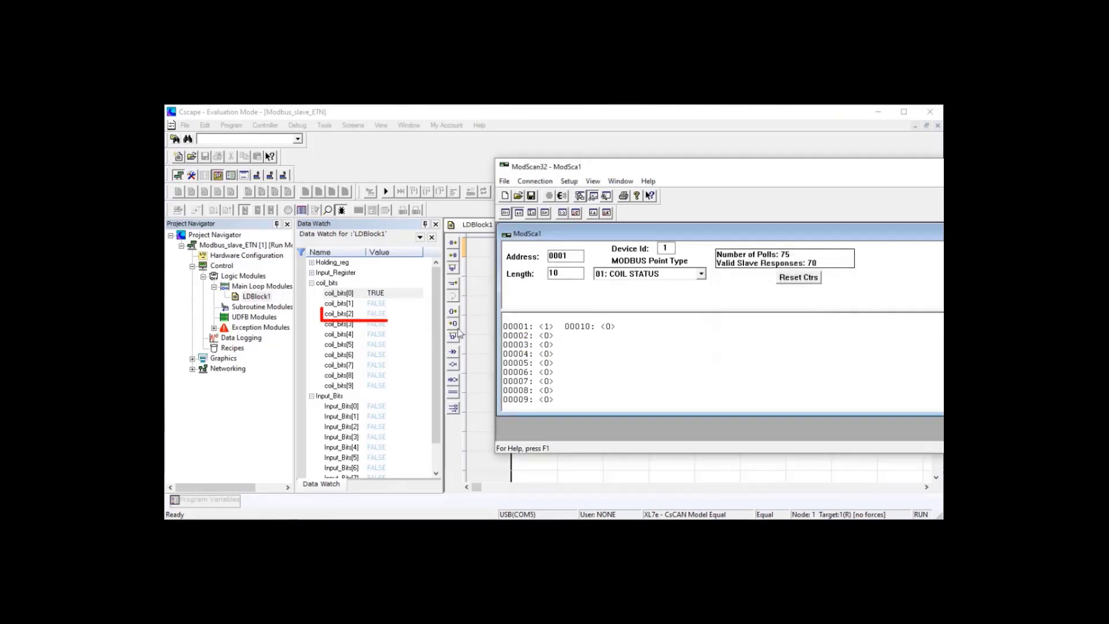
# Step: Collapse the coil_bits list in the Data Watch and change the ModScan32 point type to 02: INPUT STATUS
pyautogui.click(312, 283)
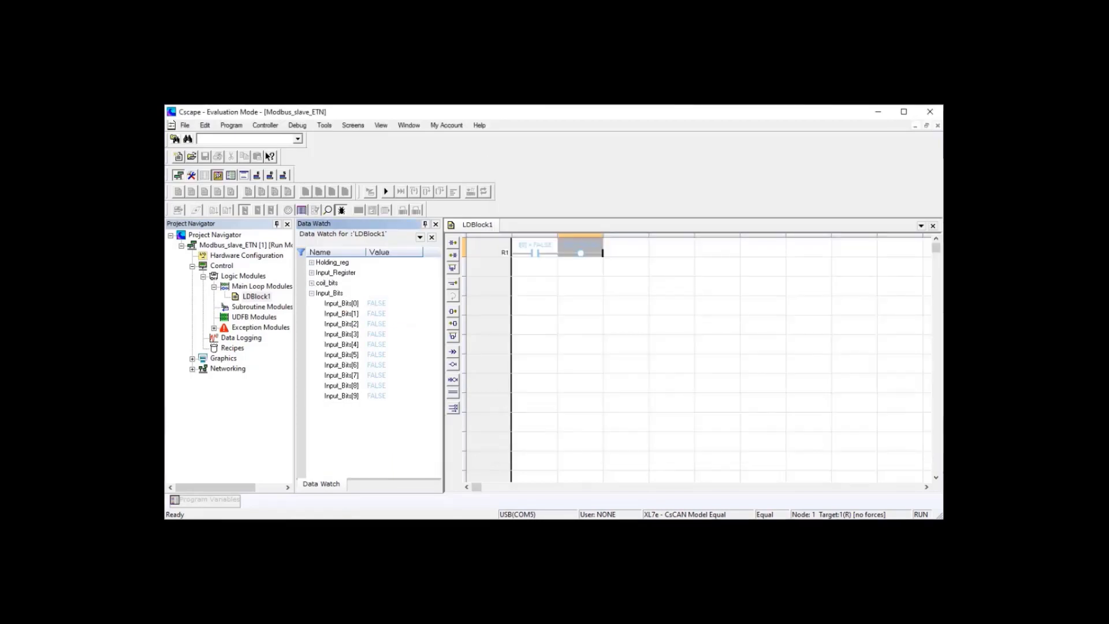
pyautogui.hotkey('alt', 'Tab')
pyautogui.click(697, 275)
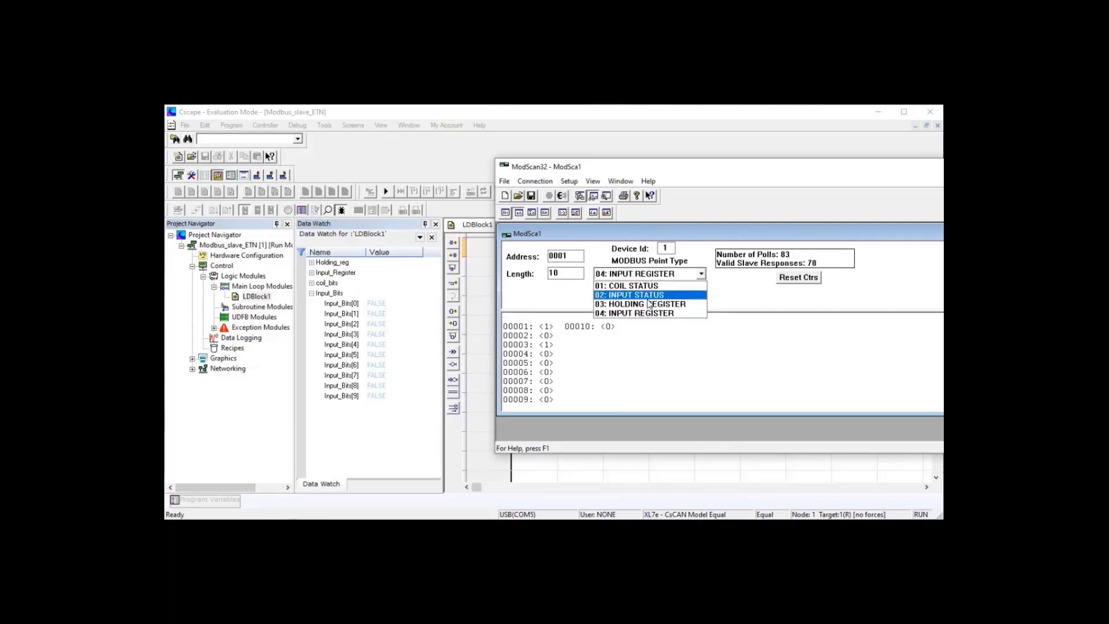
pyautogui.click(642, 296)
# Step: Force Input_Bits[0] and Input_Bits[1] to TRUE in the Cscape Data Watch, checking the polled bits in ModScan32 in between
pyautogui.doubleClick(377, 303)
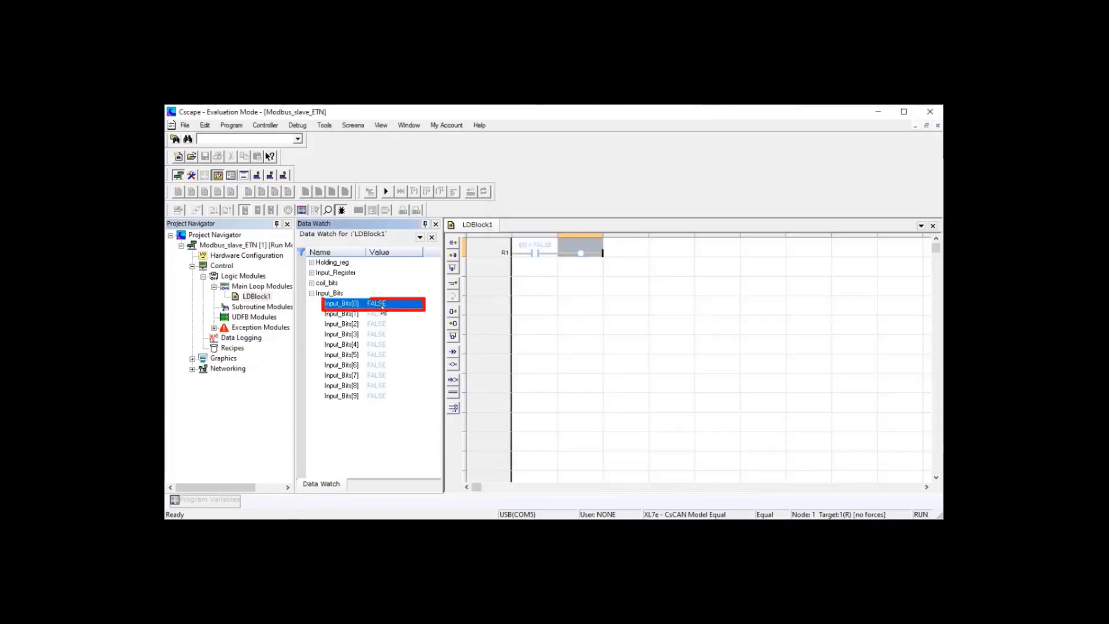
pyautogui.click(425, 339)
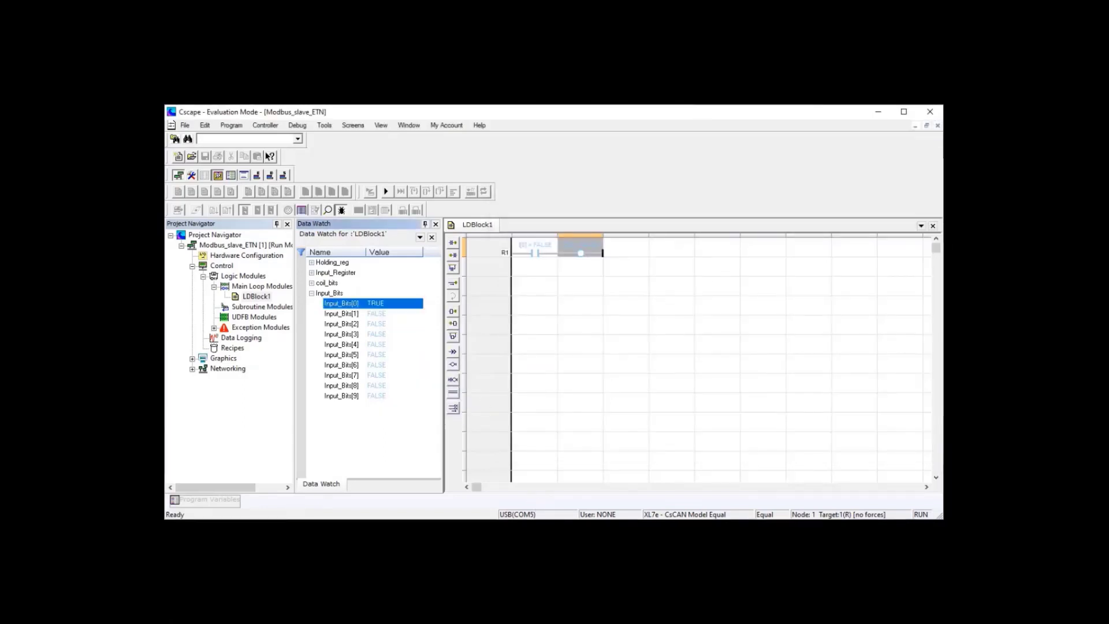
pyautogui.hotkey('alt', 'Tab')
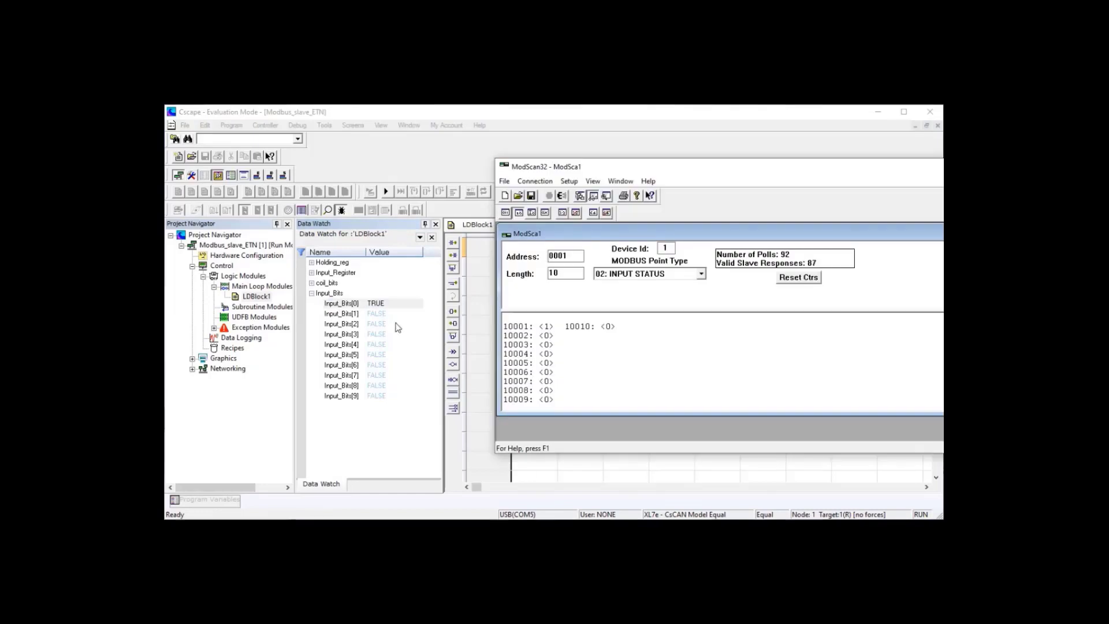
pyautogui.doubleClick(377, 314)
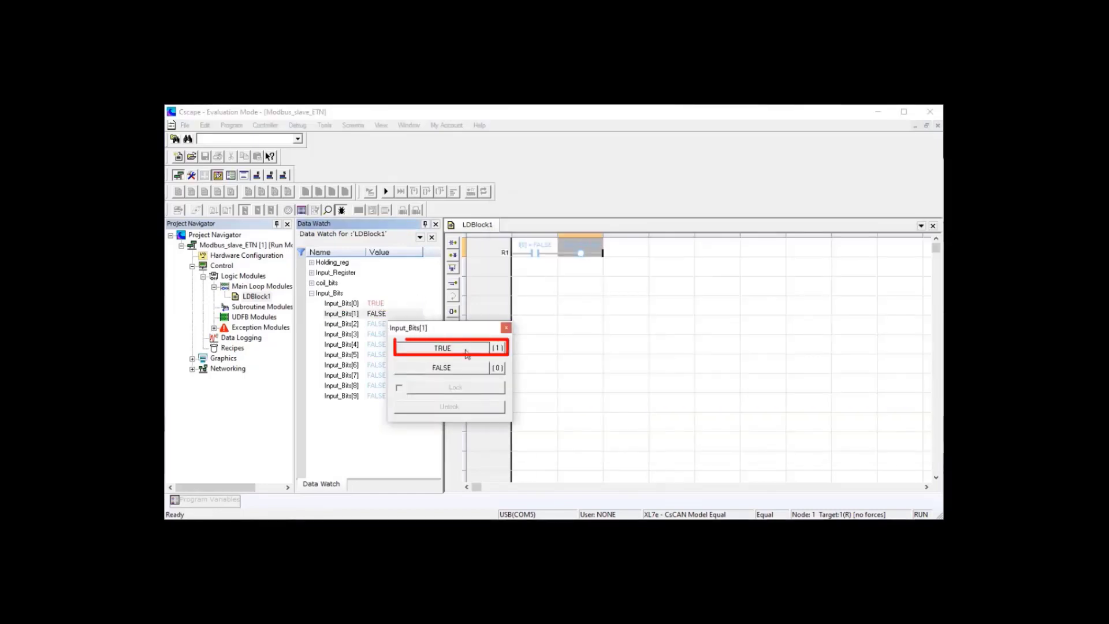
pyautogui.click(465, 349)
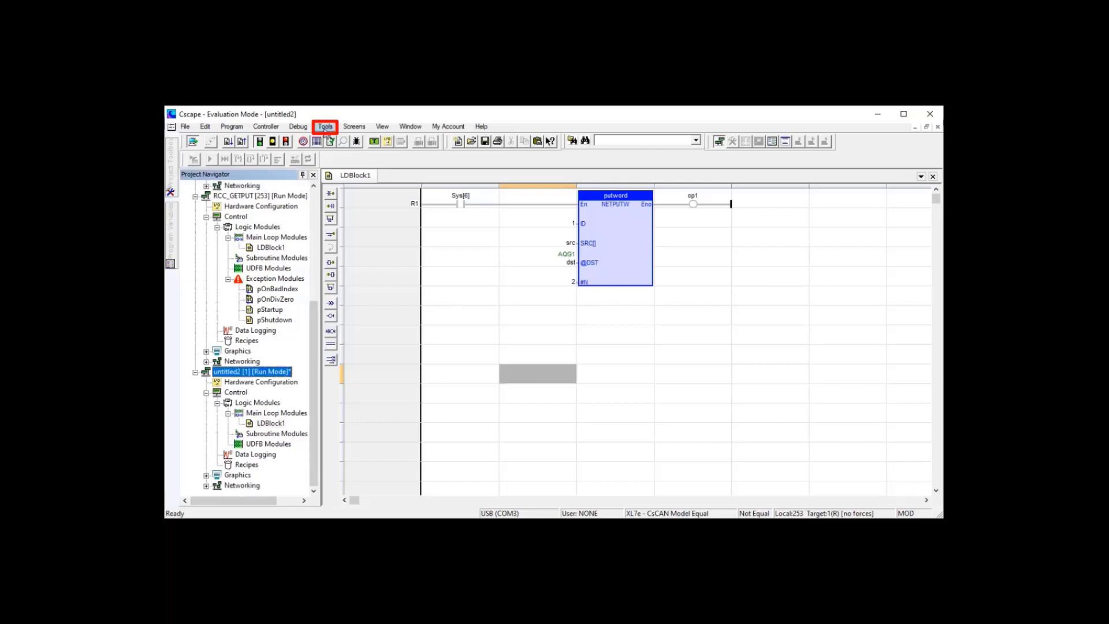
# Step: Enable Enhanced IEC Mode in the IEC editor's compiler options for the untitled2 program
pyautogui.click(326, 126)
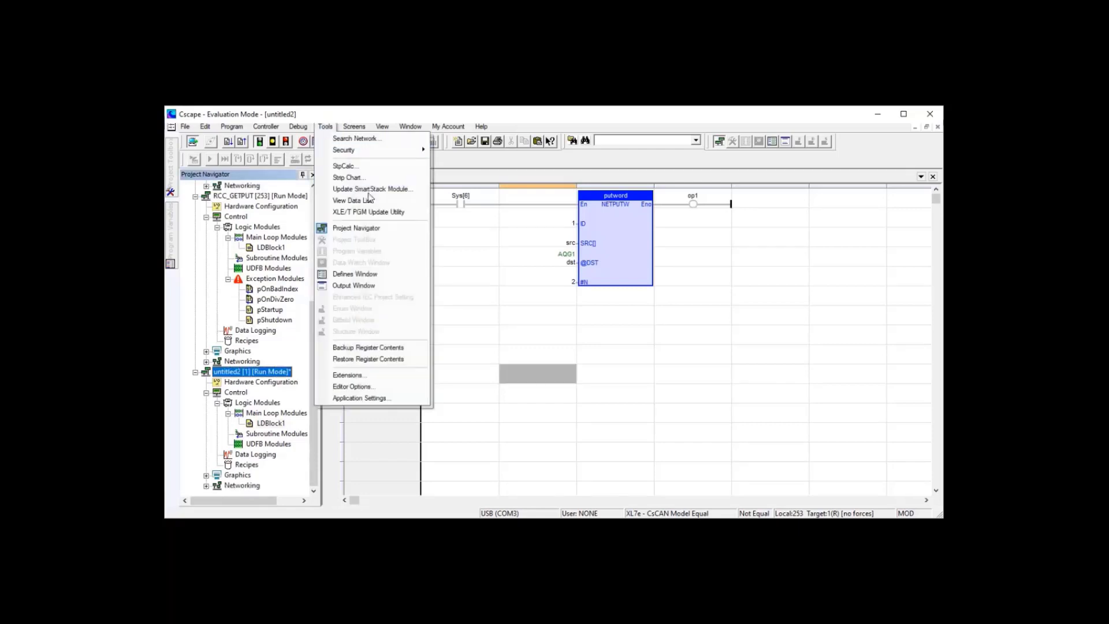
pyautogui.click(369, 387)
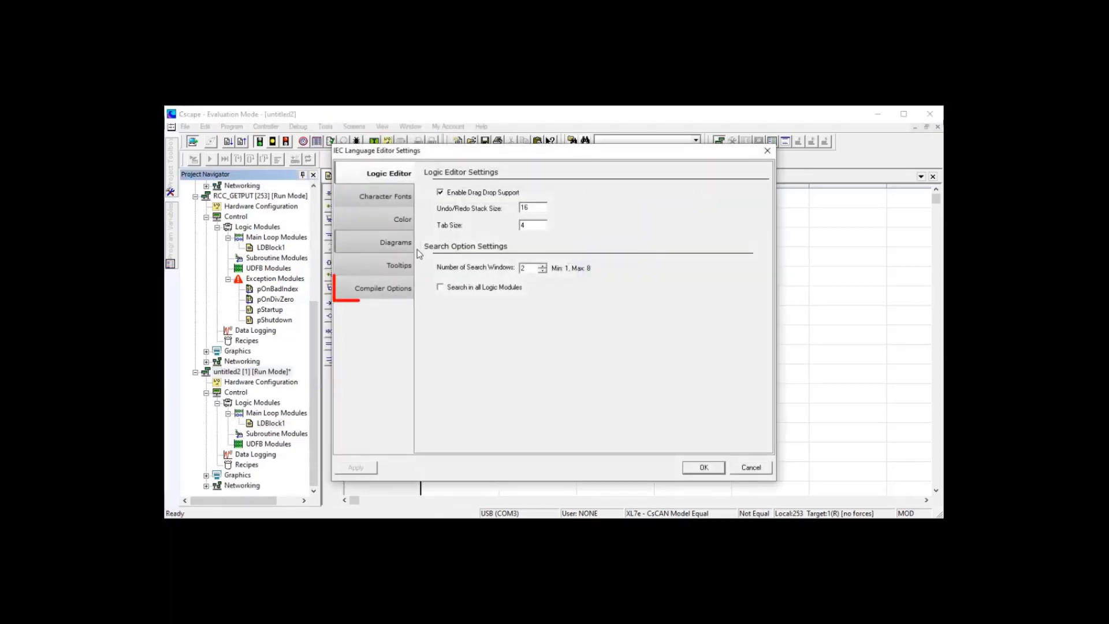
pyautogui.click(387, 282)
pyautogui.click(427, 207)
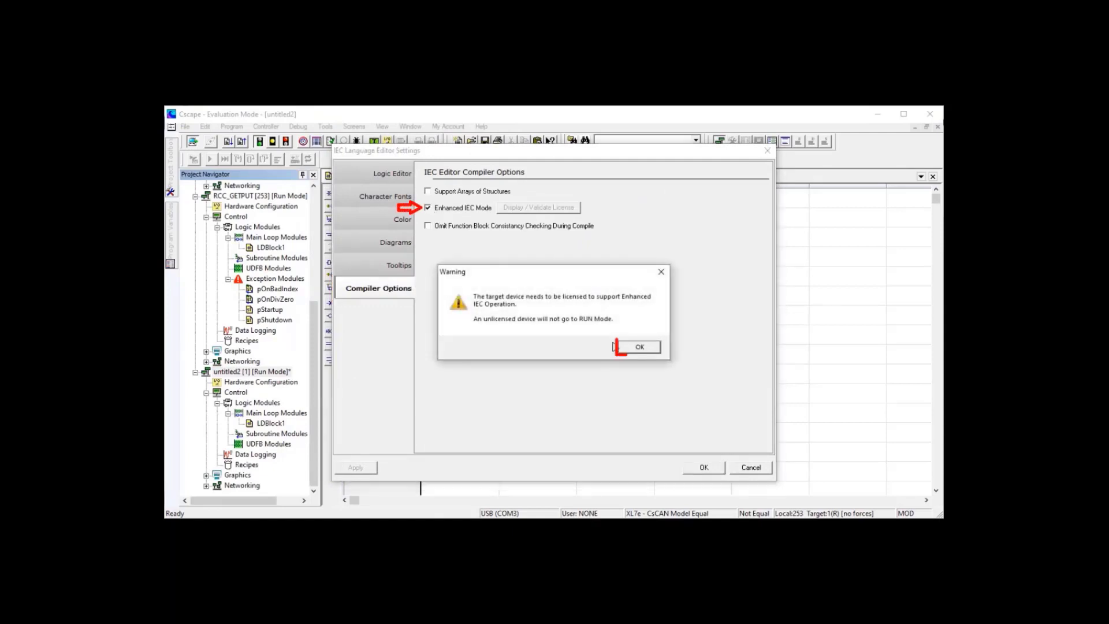
pyautogui.click(637, 346)
pyautogui.click(594, 357)
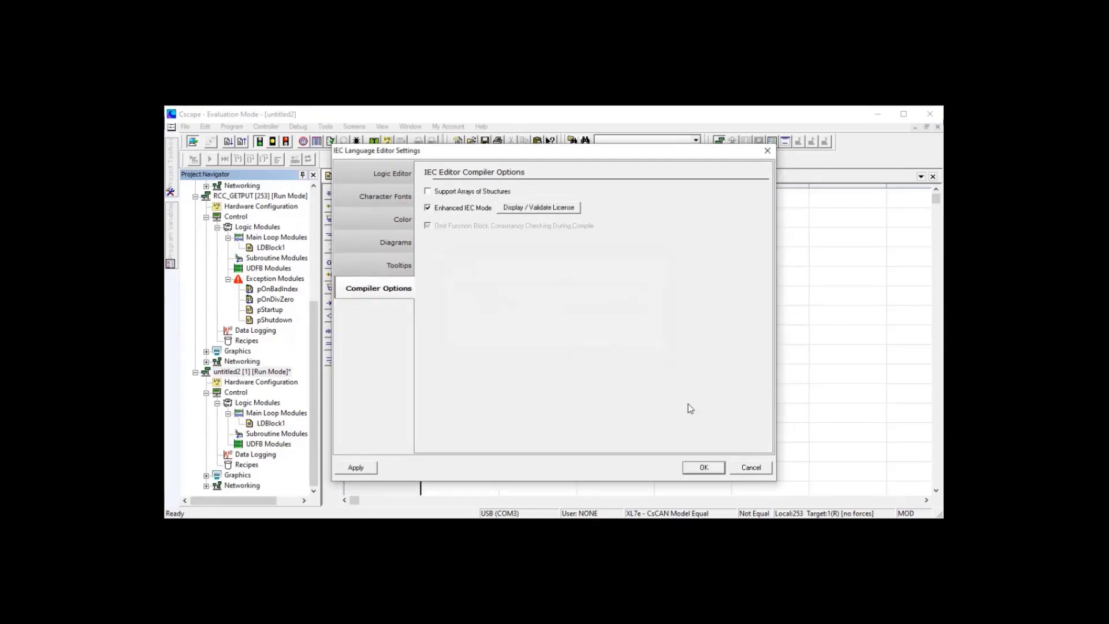
pyautogui.click(714, 472)
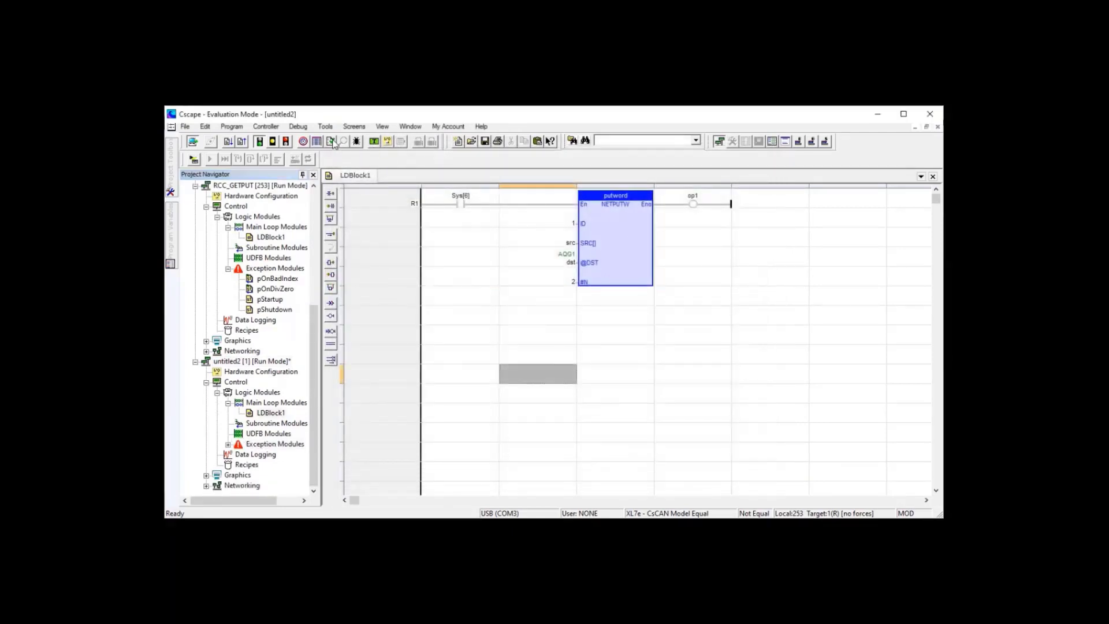
# Step: Error-check the untitled2 program and inspect the putword NETPUTW block alongside the reported error
pyautogui.click(333, 142)
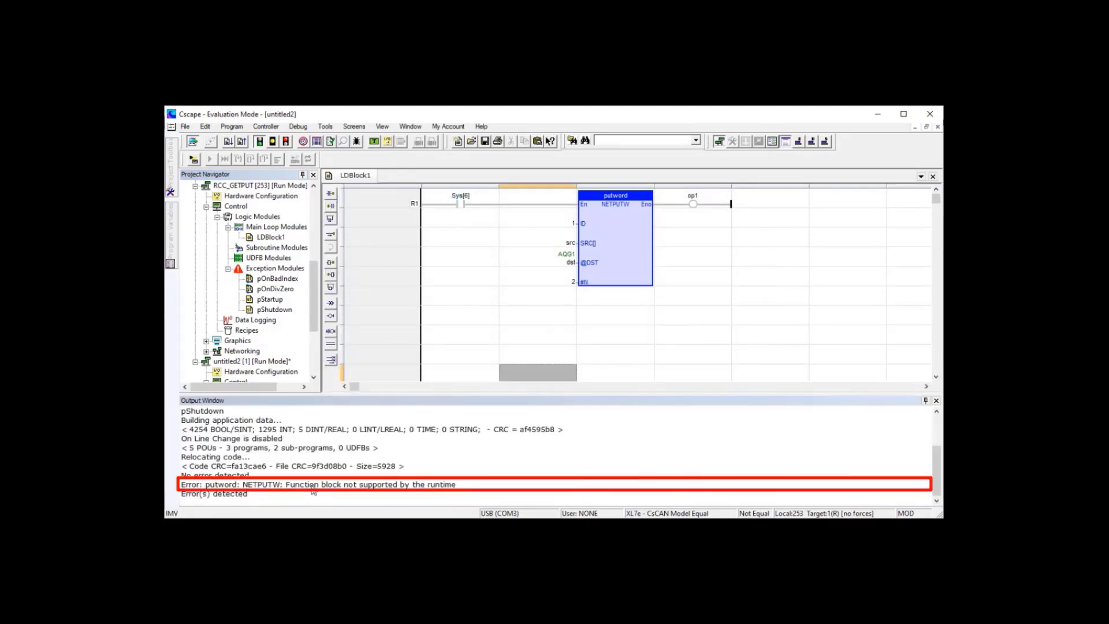
pyautogui.click(341, 486)
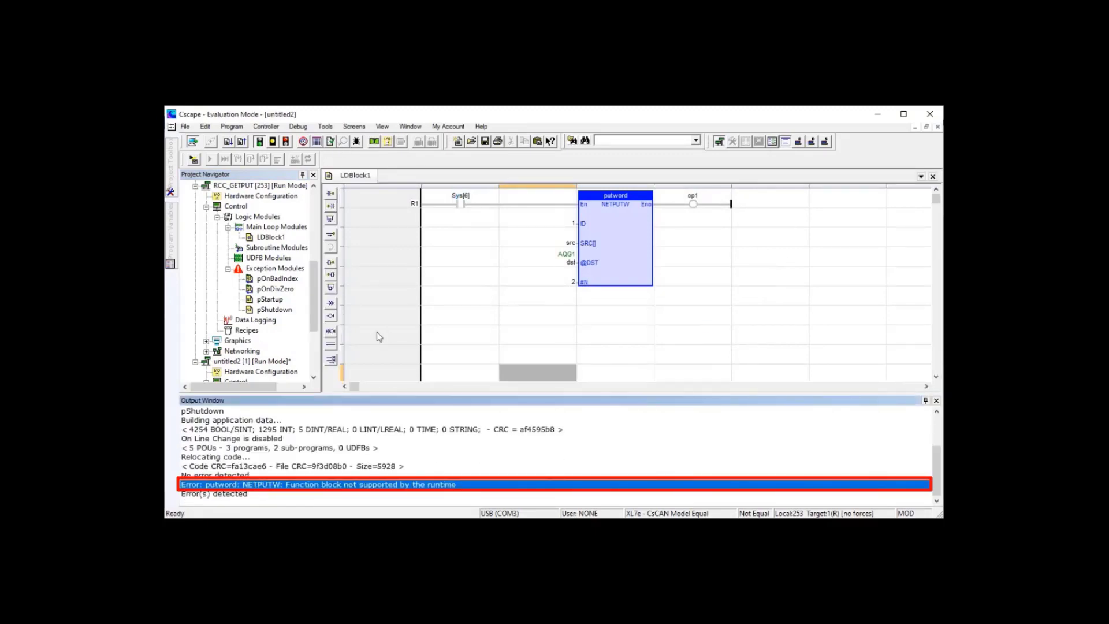
pyautogui.click(600, 256)
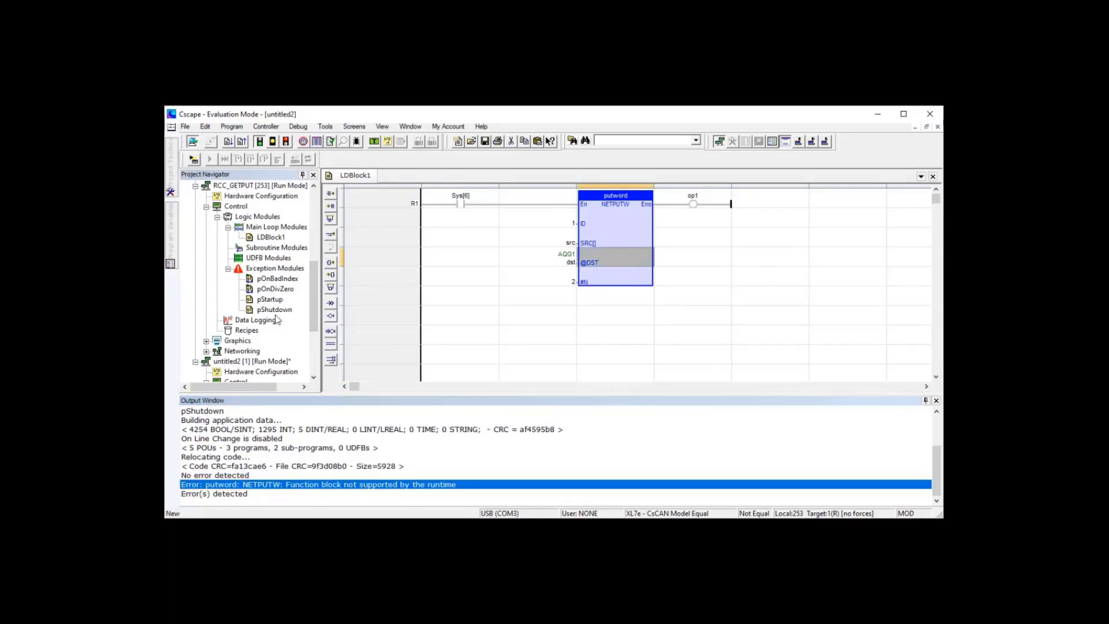
# Step: Open LDBlock1 of the XL7e_PUTGET program, and pin the Project Toolbox open with its Networking functions expanded
pyautogui.moveTo(316, 323); pyautogui.dragTo(314, 241)
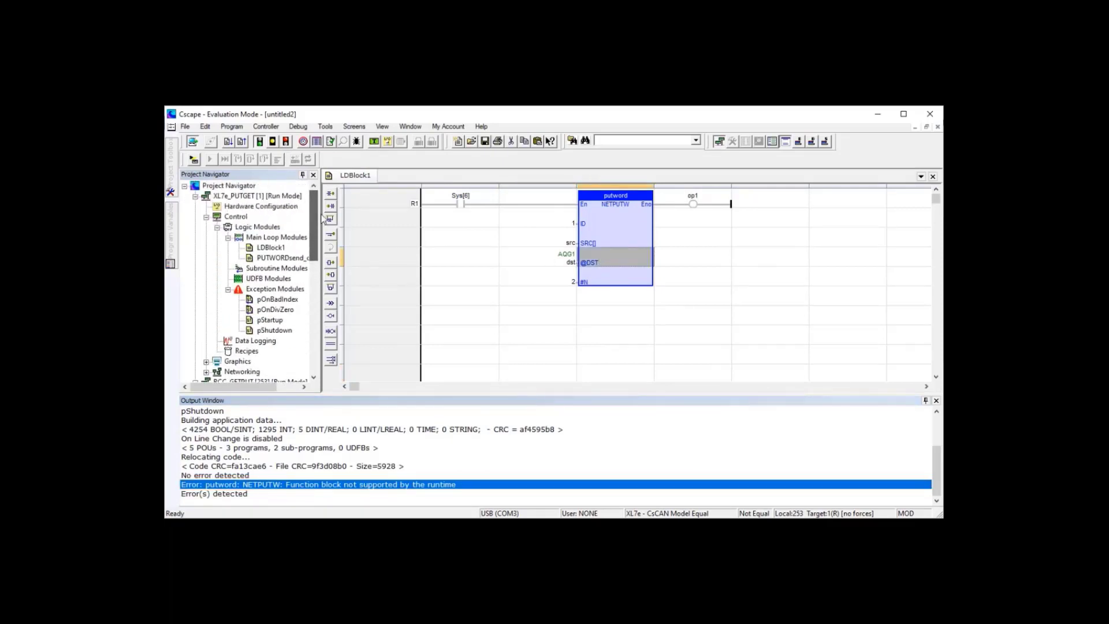
pyautogui.doubleClick(226, 198)
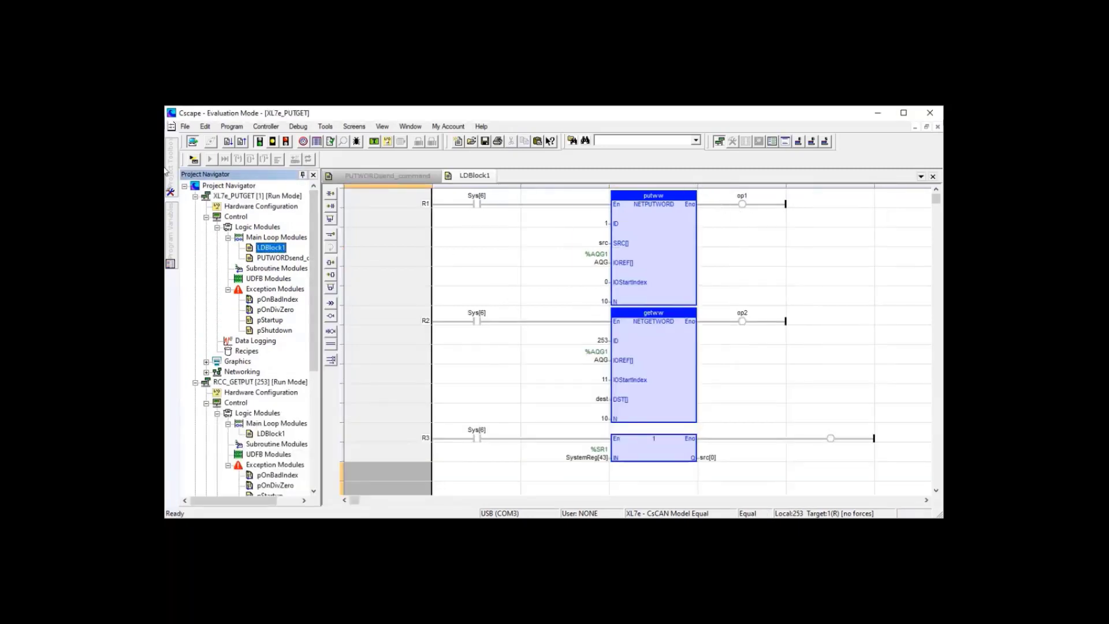
pyautogui.moveTo(168, 172)
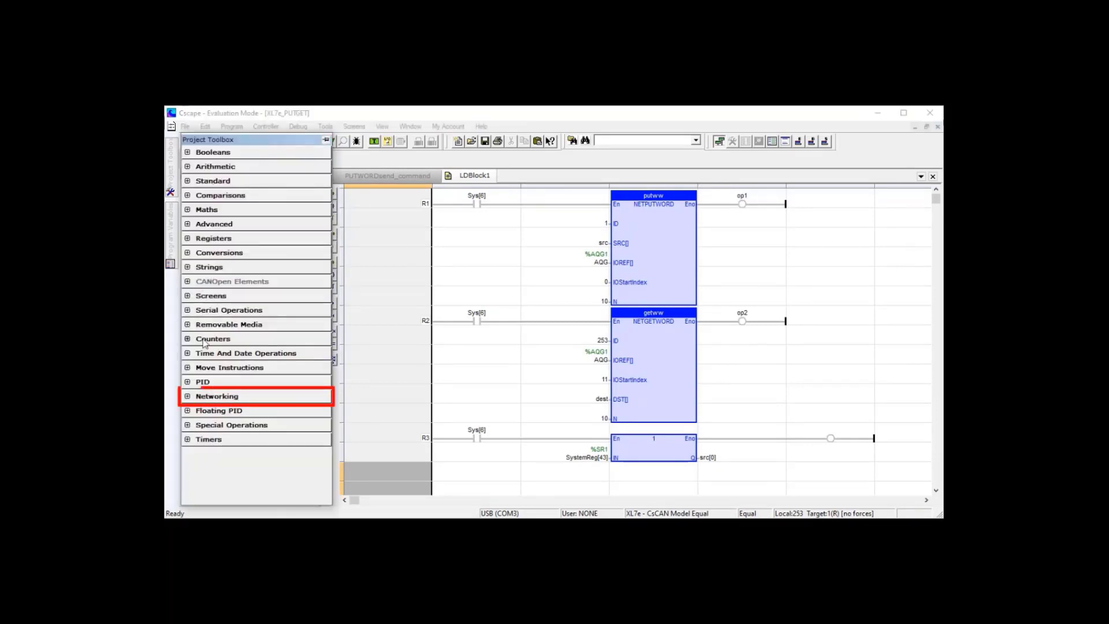
pyautogui.click(187, 399)
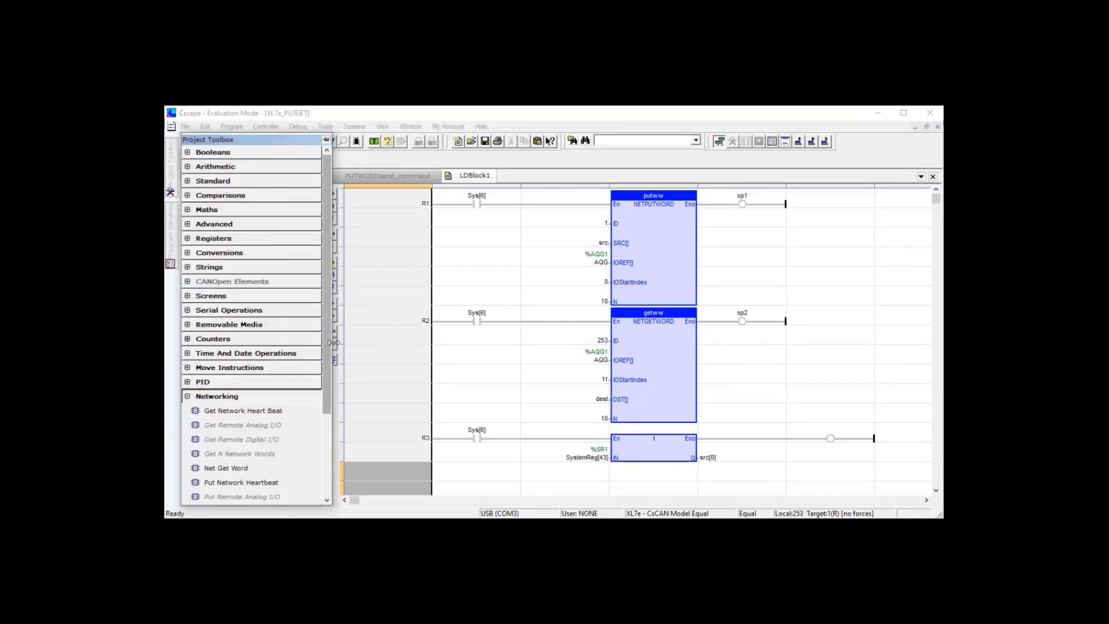
pyautogui.scroll(-2, 335, 412)
pyautogui.scroll(-1, 335, 412)
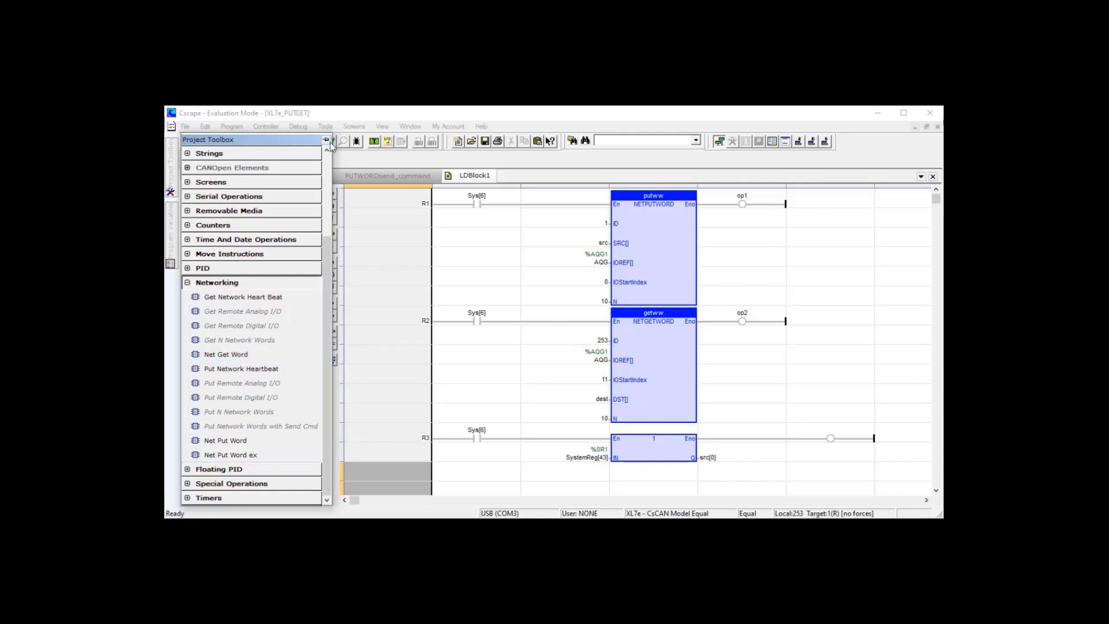
pyautogui.click(327, 141)
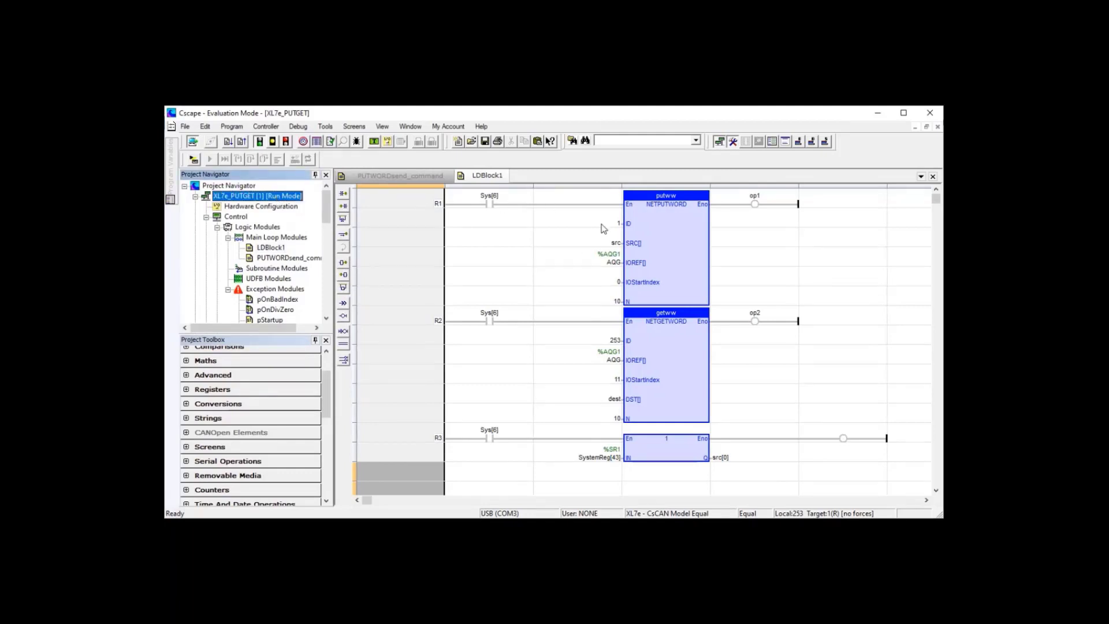
# Step: Examine the ID, SRC, IOREF, IOStartIndex and N inputs of the putww NETPUTWORD block on rung R1
pyautogui.click(654, 237)
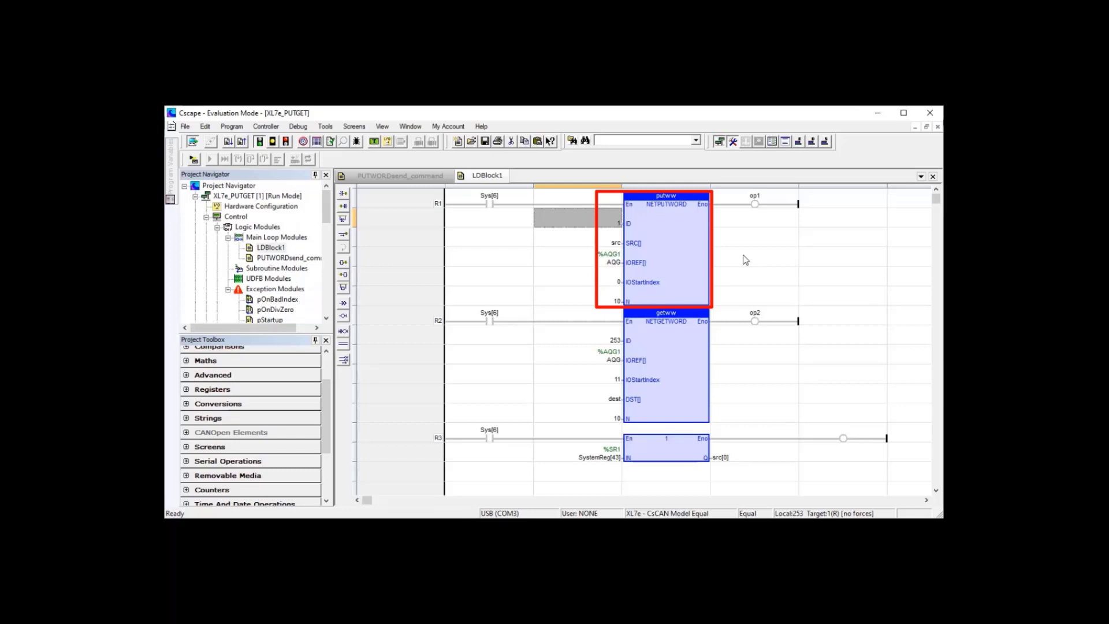
pyautogui.click(616, 244)
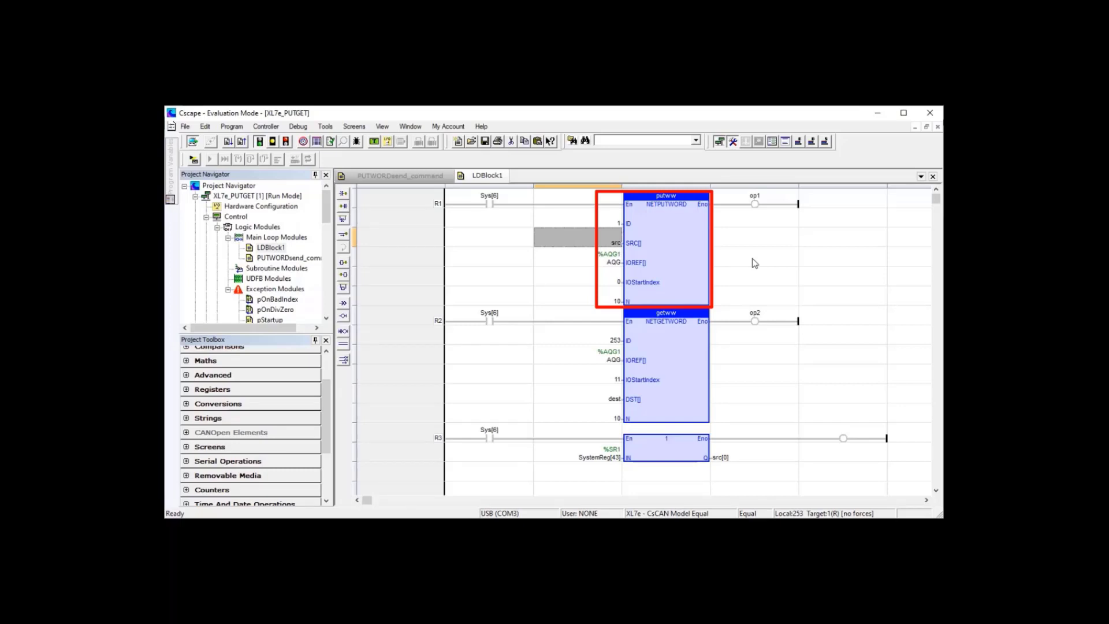
pyautogui.click(605, 263)
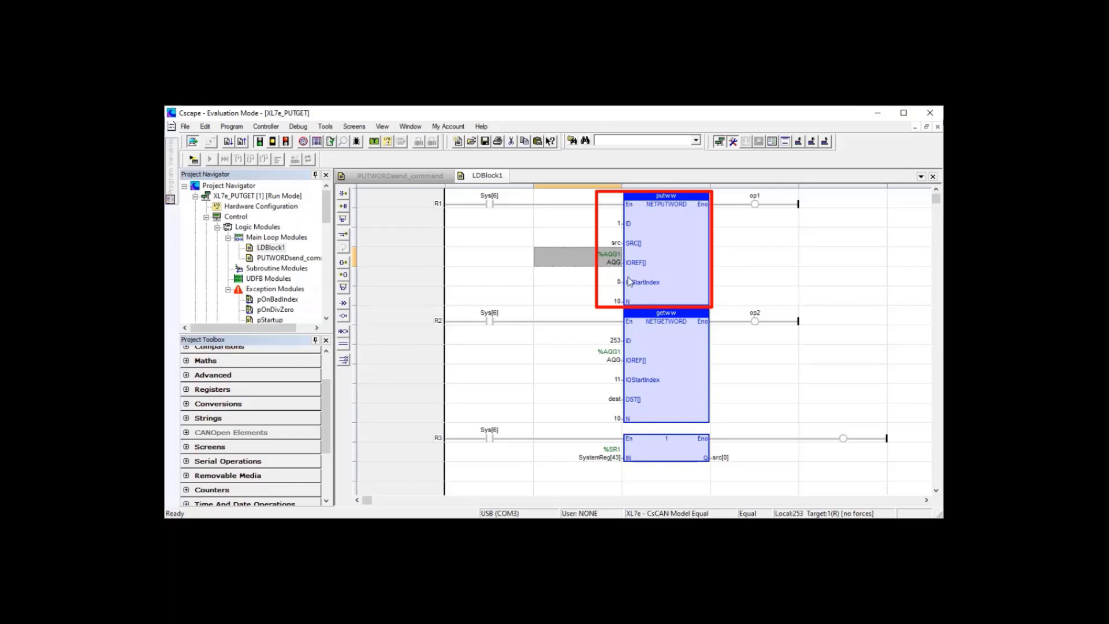
pyautogui.click(599, 284)
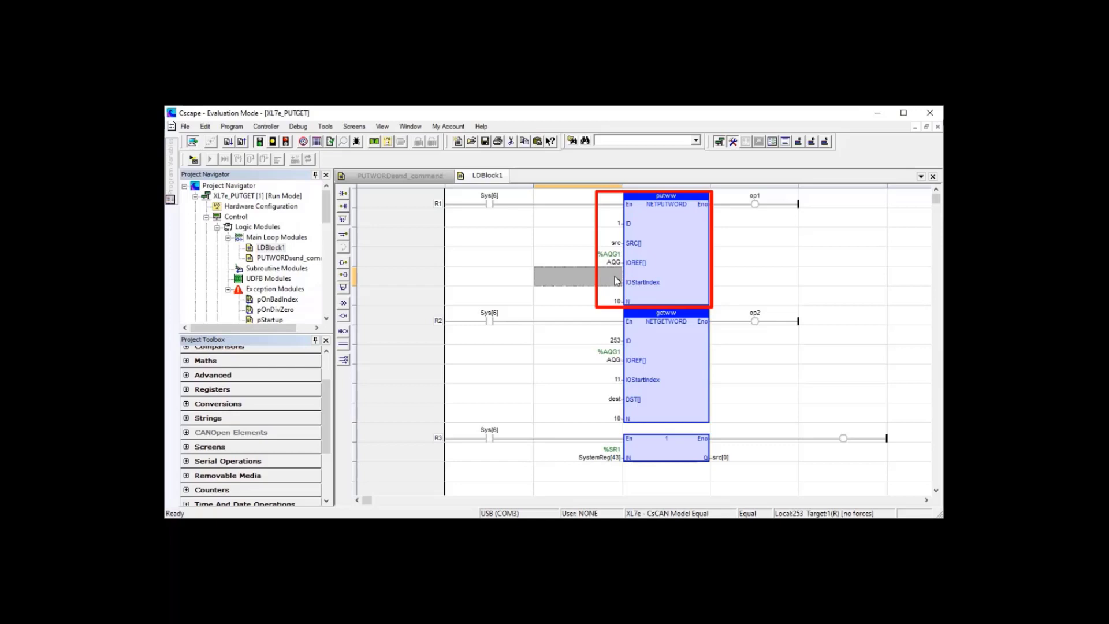
pyautogui.write('0')
pyautogui.press('Return')
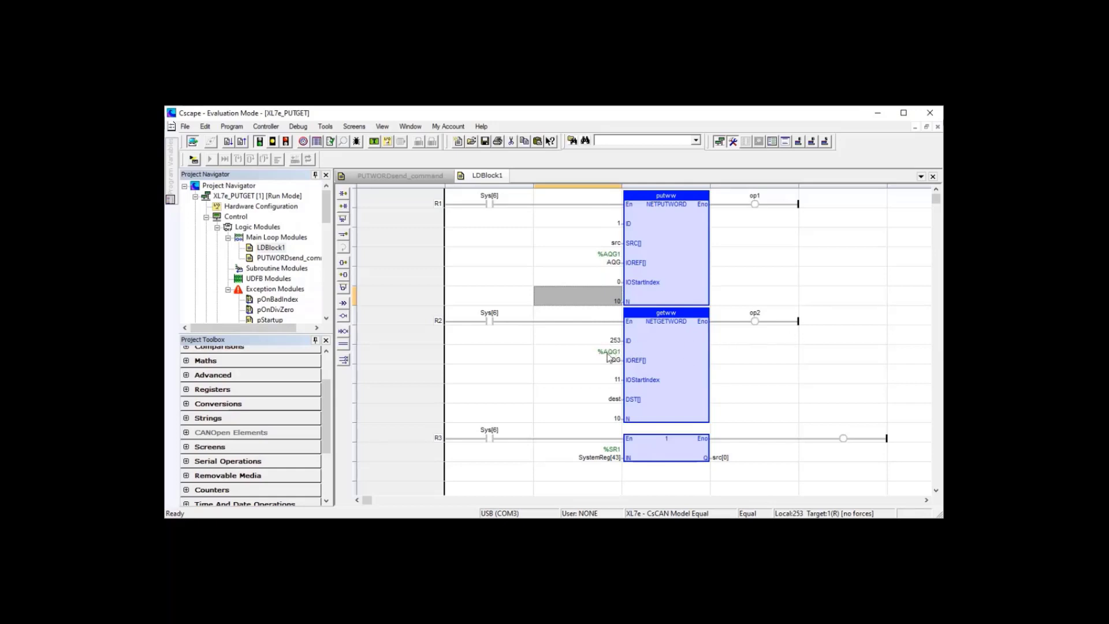
# Step: Examine the ID, IOREF, IOStartIndex, DST and N inputs of the getww NETGETWORD block on rung R2
pyautogui.click(631, 335)
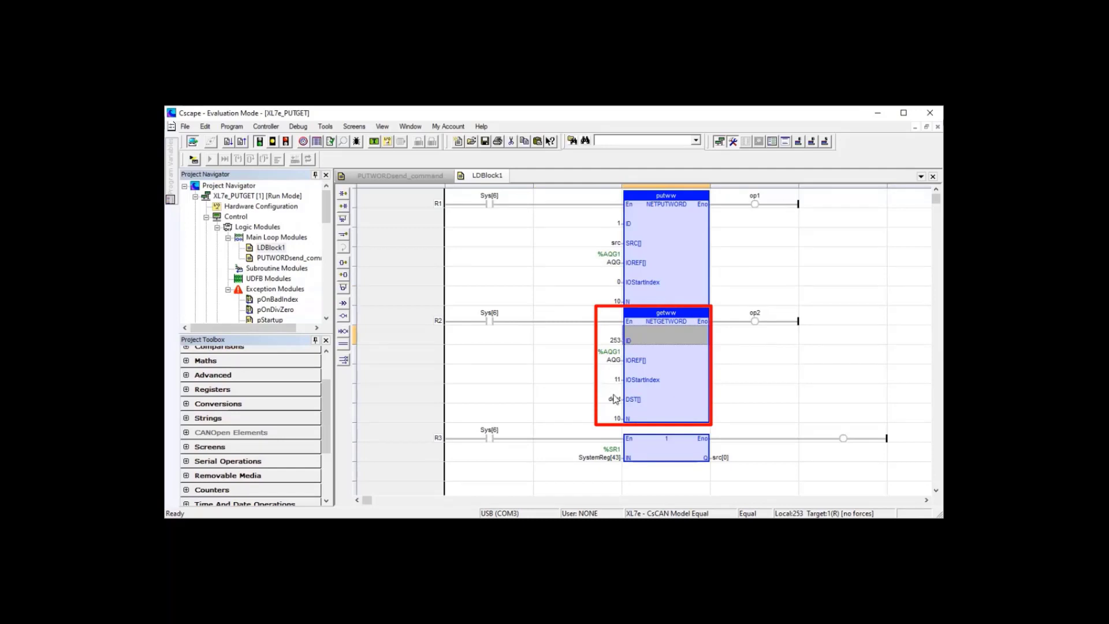
pyautogui.click(616, 415)
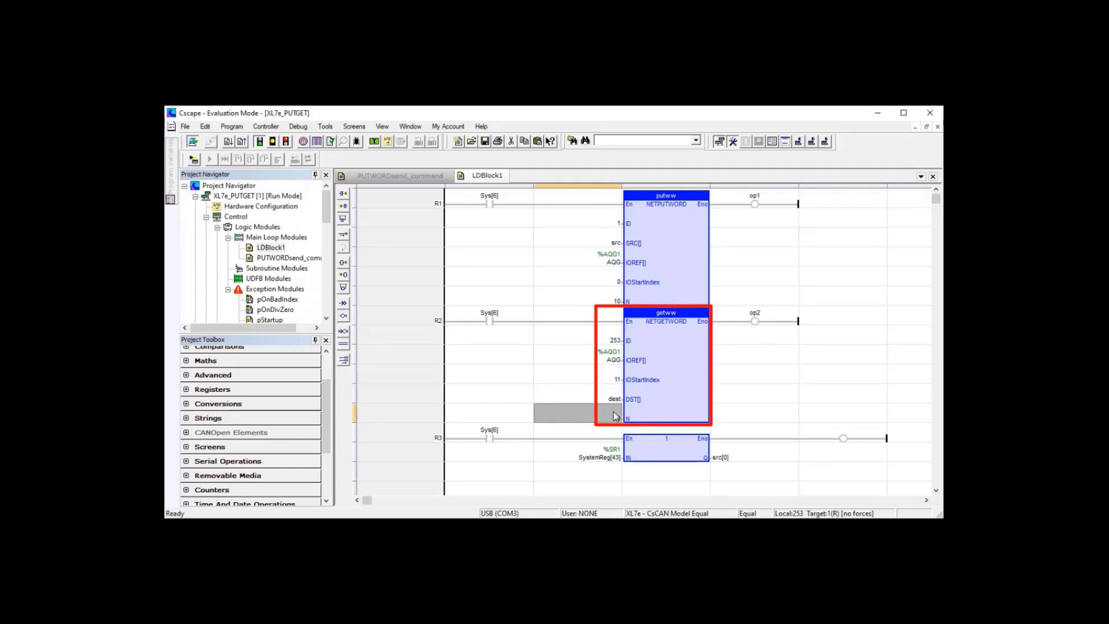
pyautogui.write('10')
pyautogui.press('Return')
pyautogui.click(604, 337)
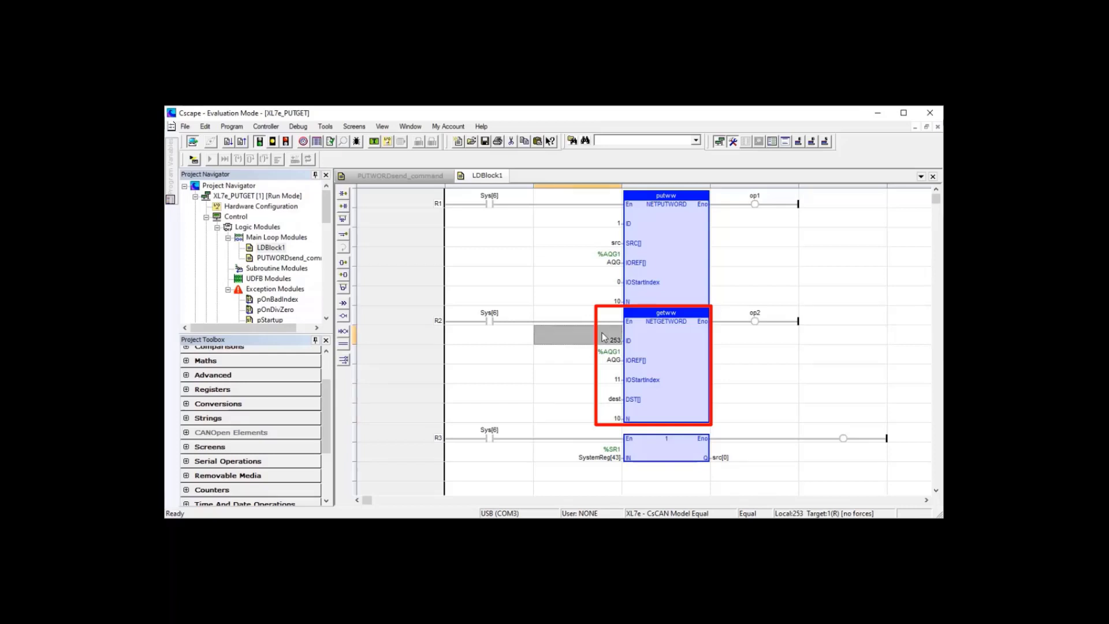
pyautogui.click(607, 359)
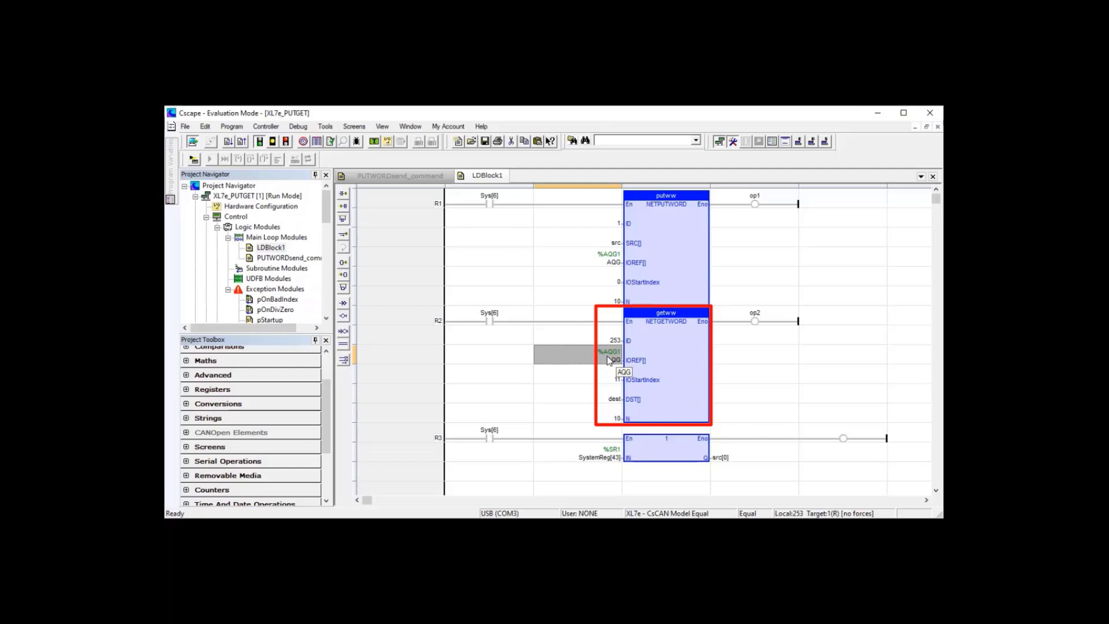
pyautogui.click(610, 374)
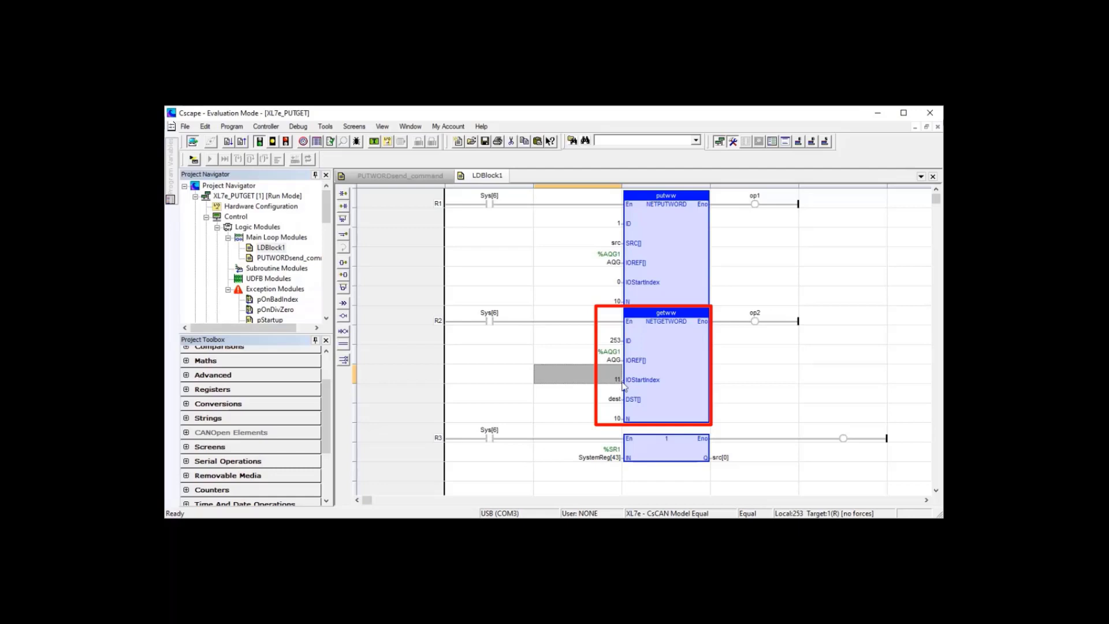
pyautogui.click(603, 414)
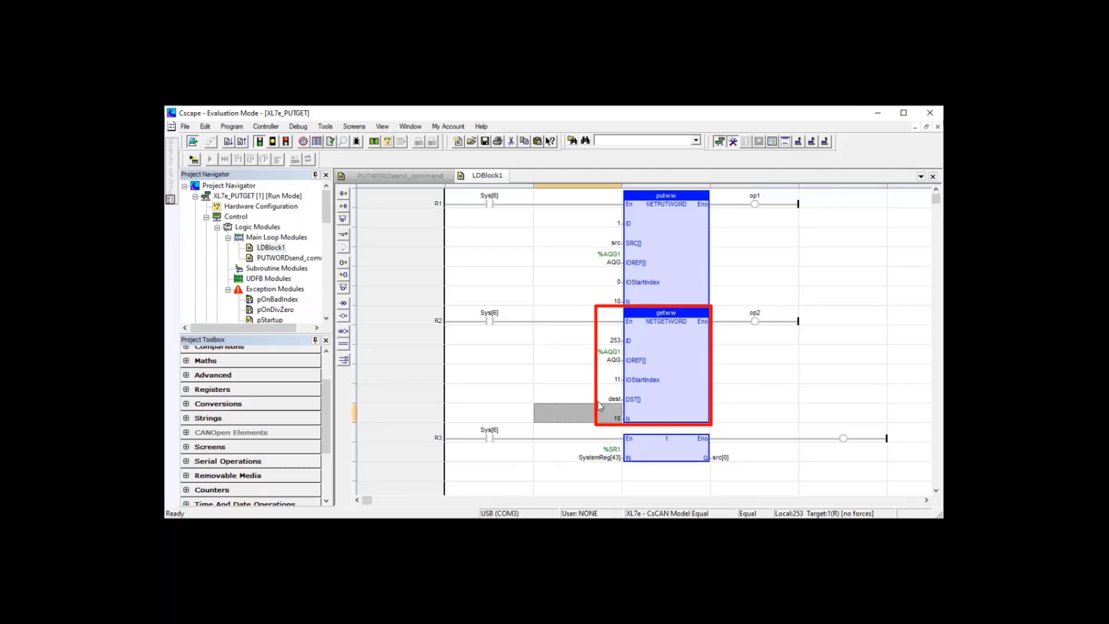
pyautogui.click(599, 403)
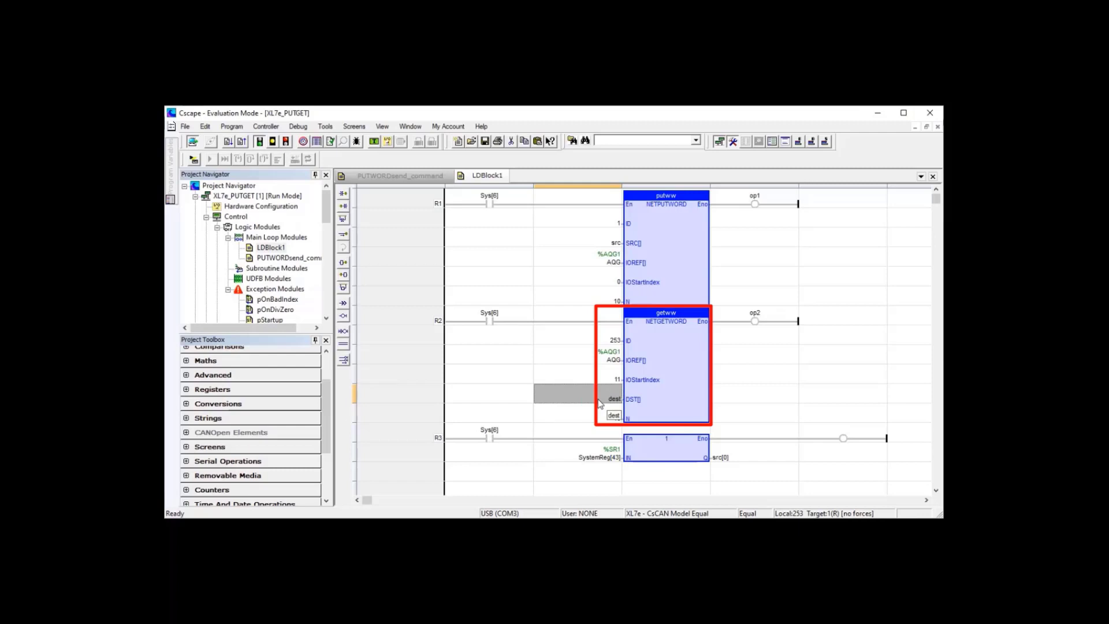
pyautogui.click(617, 416)
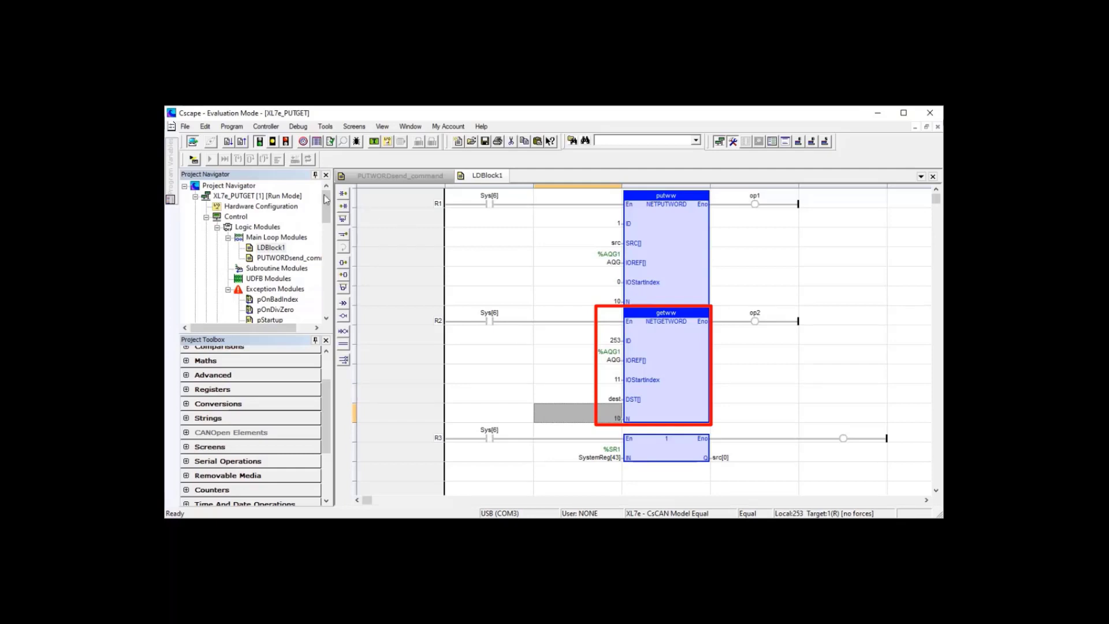
# Step: Show the PUTWORDsend_command module with wider ladder columns and inspect the send-command contact on the putwordsend block
pyautogui.click(419, 176)
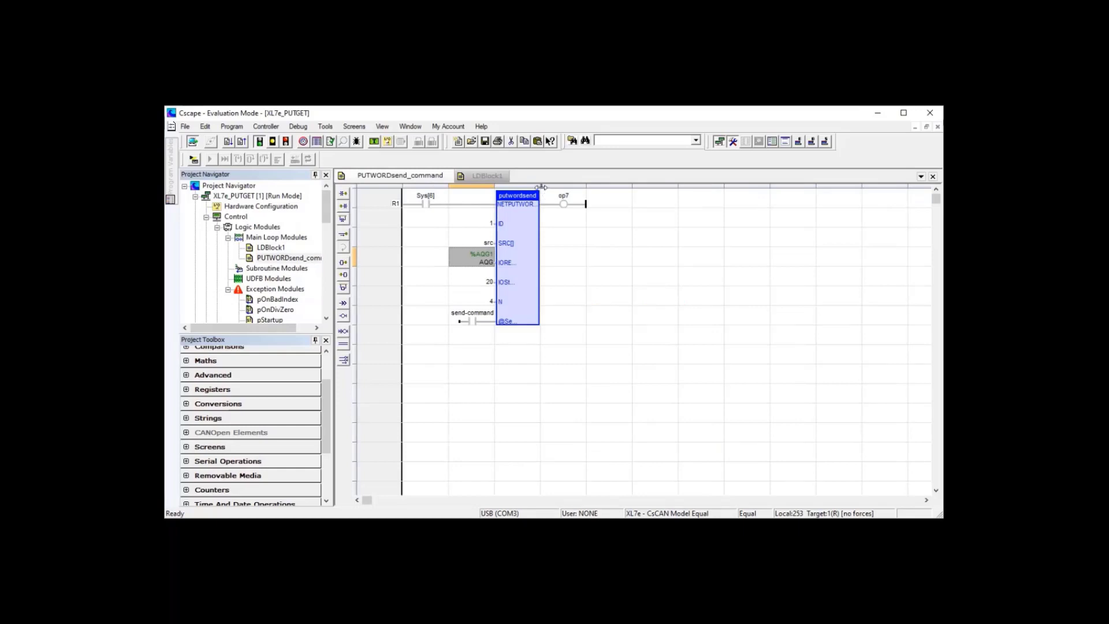
pyautogui.moveTo(540, 185); pyautogui.dragTo(605, 184)
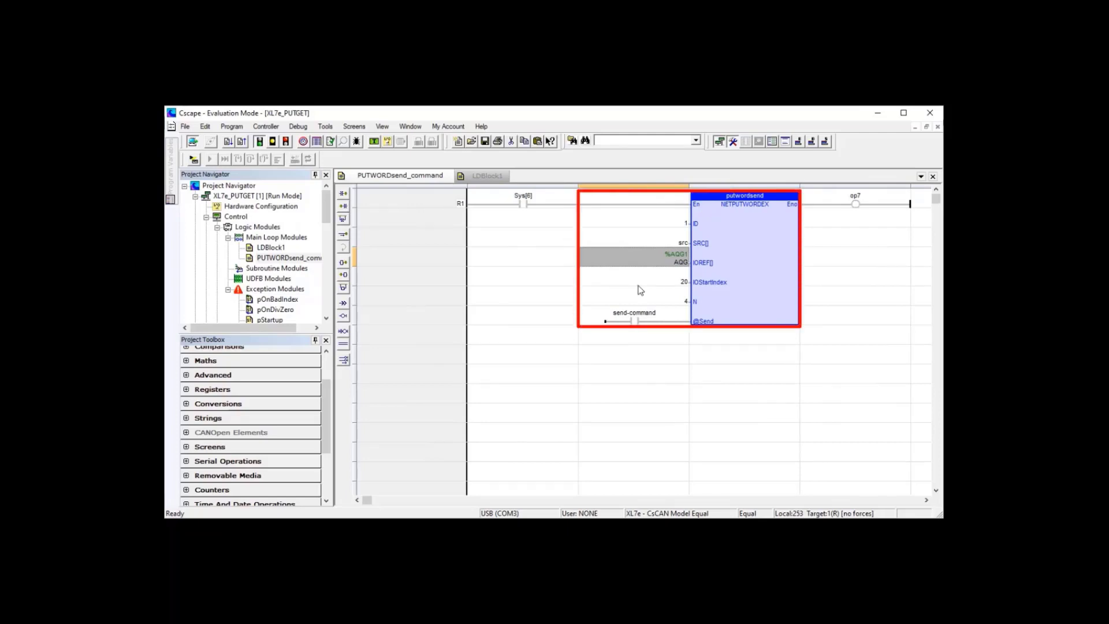
pyautogui.click(636, 324)
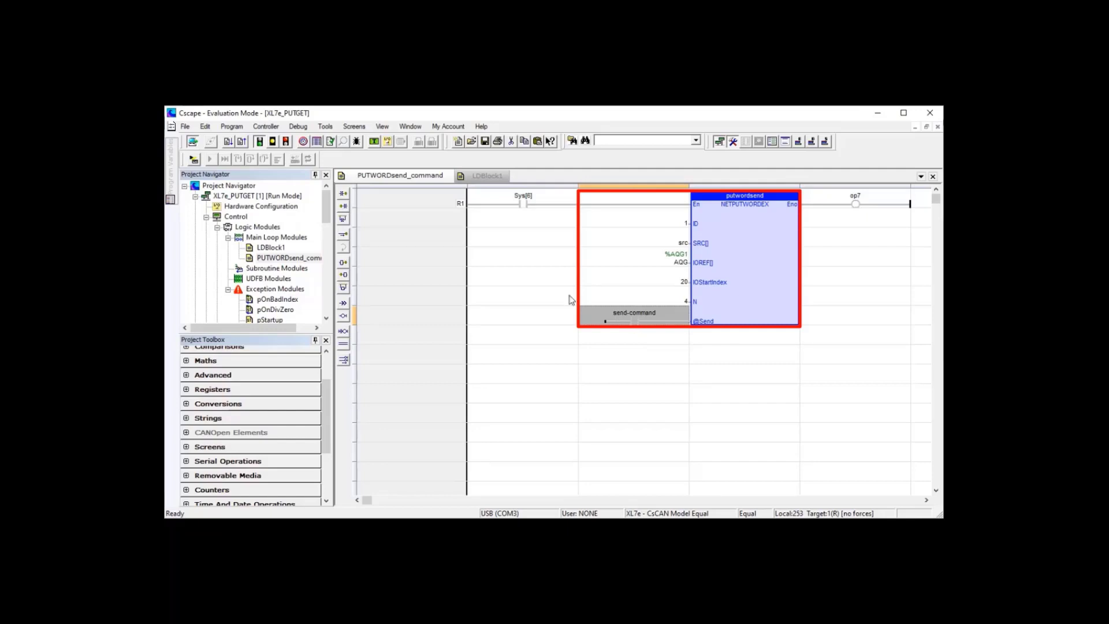
# Step: Unpin the Project Toolbox to enlarge the Project Navigator, and locate the XL7e_PUTGET and RCC_GETPUT programs in it
pyautogui.click(315, 341)
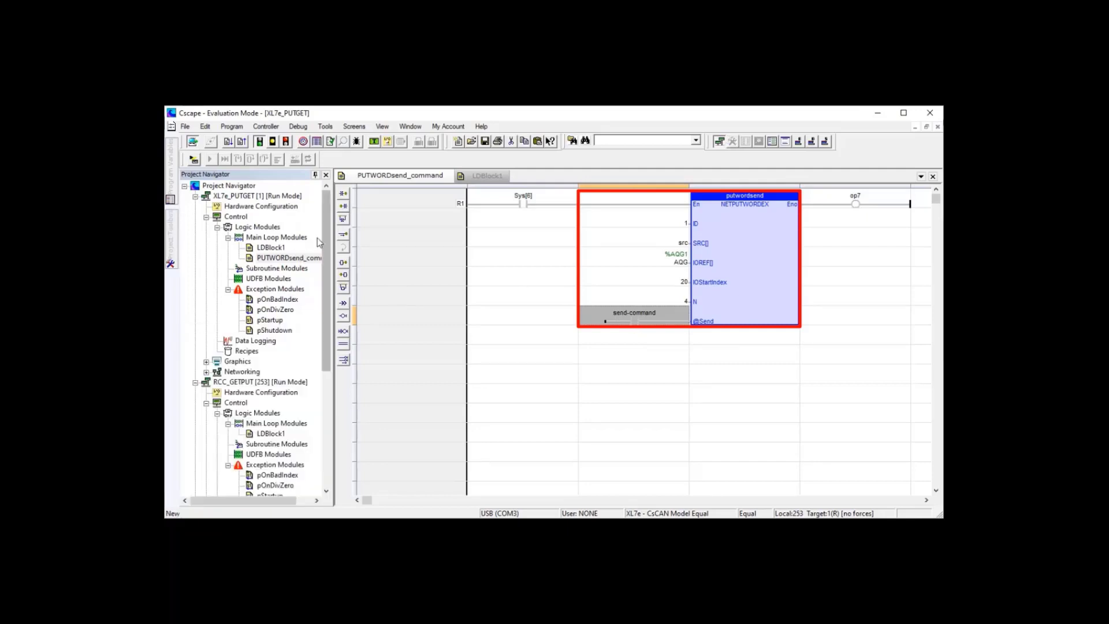
pyautogui.click(271, 196)
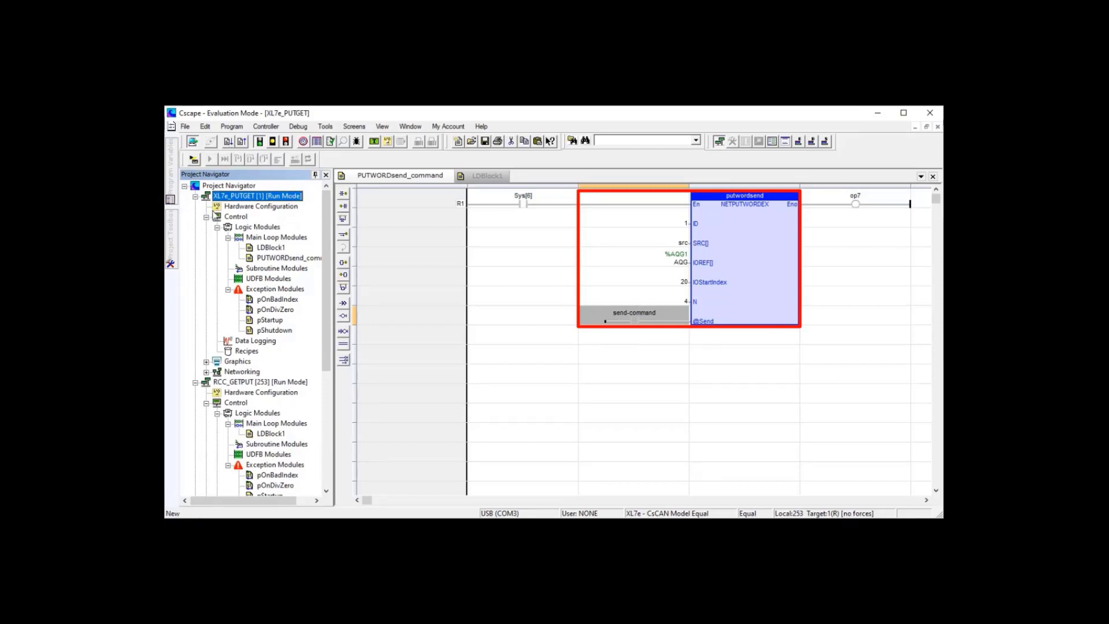
pyautogui.click(268, 385)
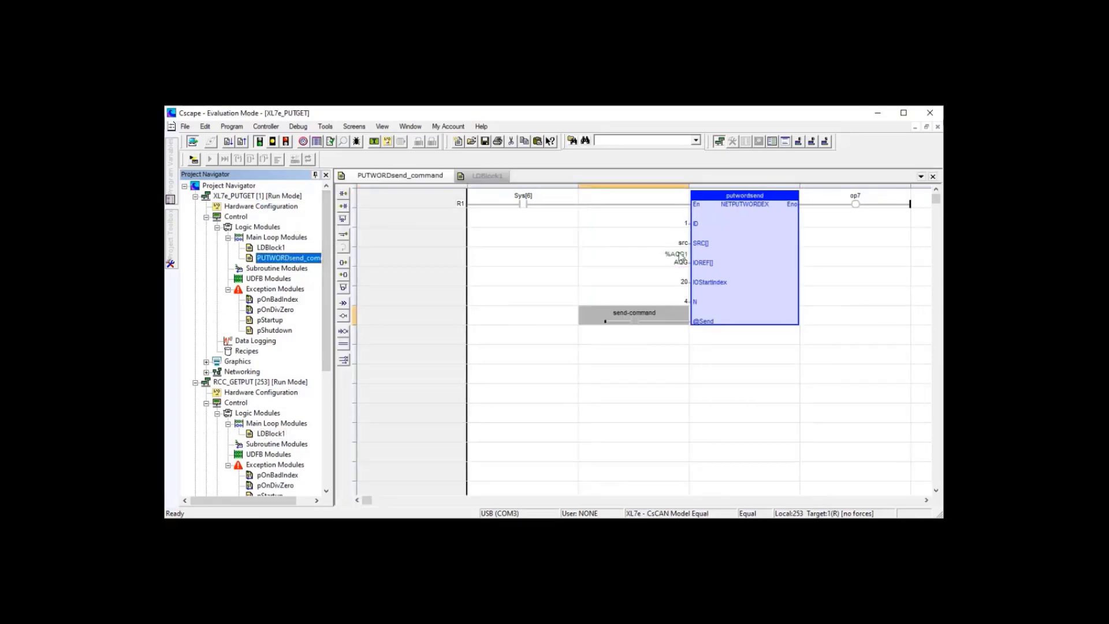
# Step: Return to LDBlock1 of XL7e_PUTGET and check the putww block's SRC, IOStartIndex and N inputs
pyautogui.click(487, 175)
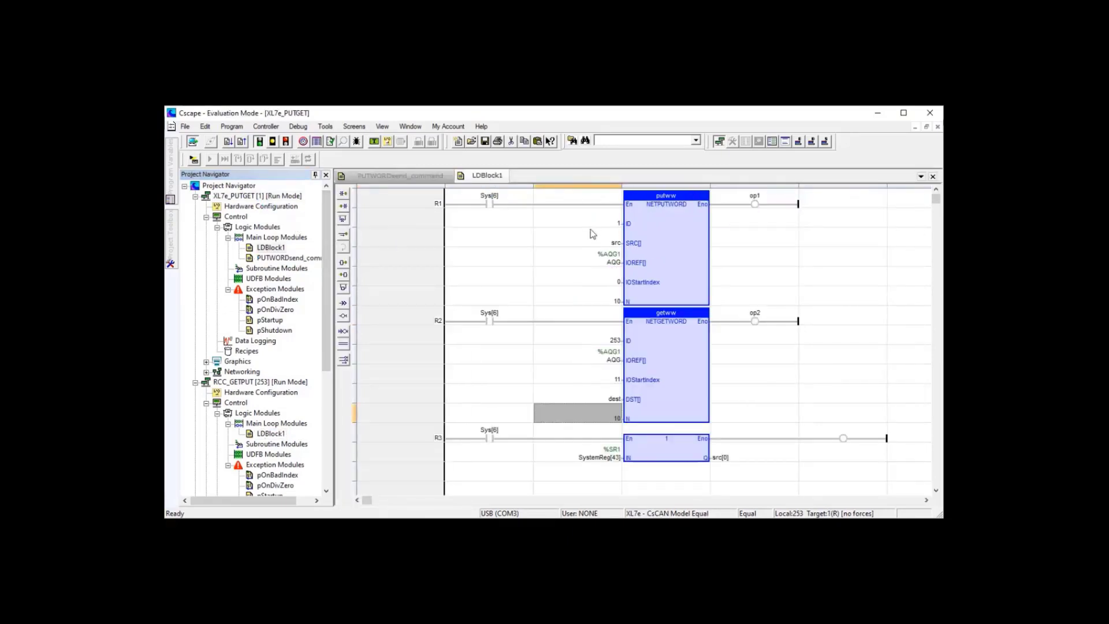
pyautogui.click(605, 239)
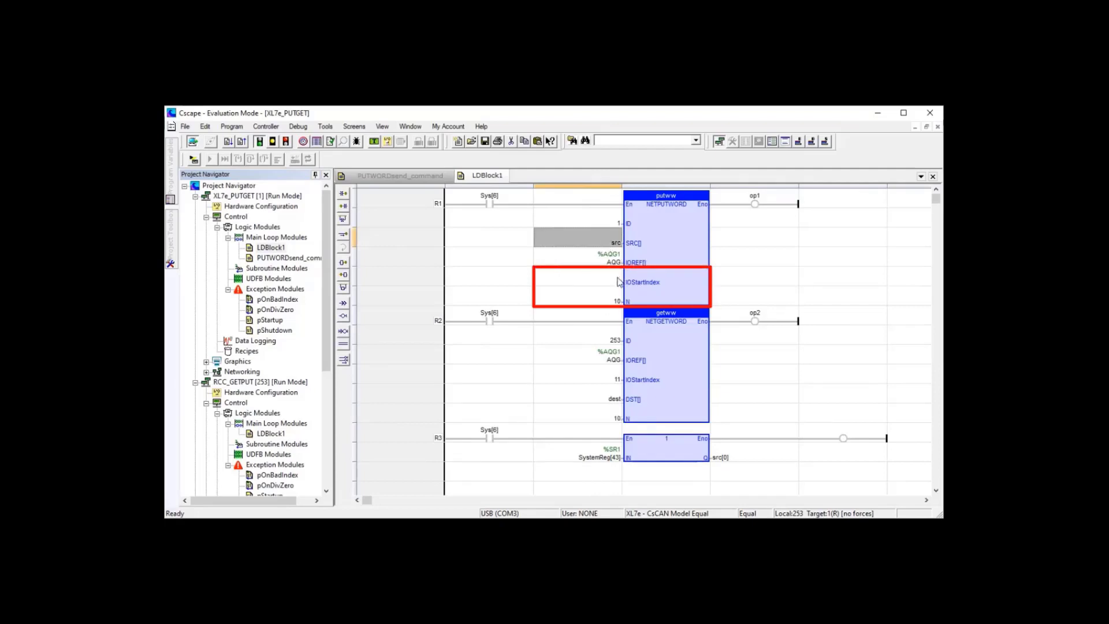
pyautogui.click(619, 282)
pyautogui.click(585, 302)
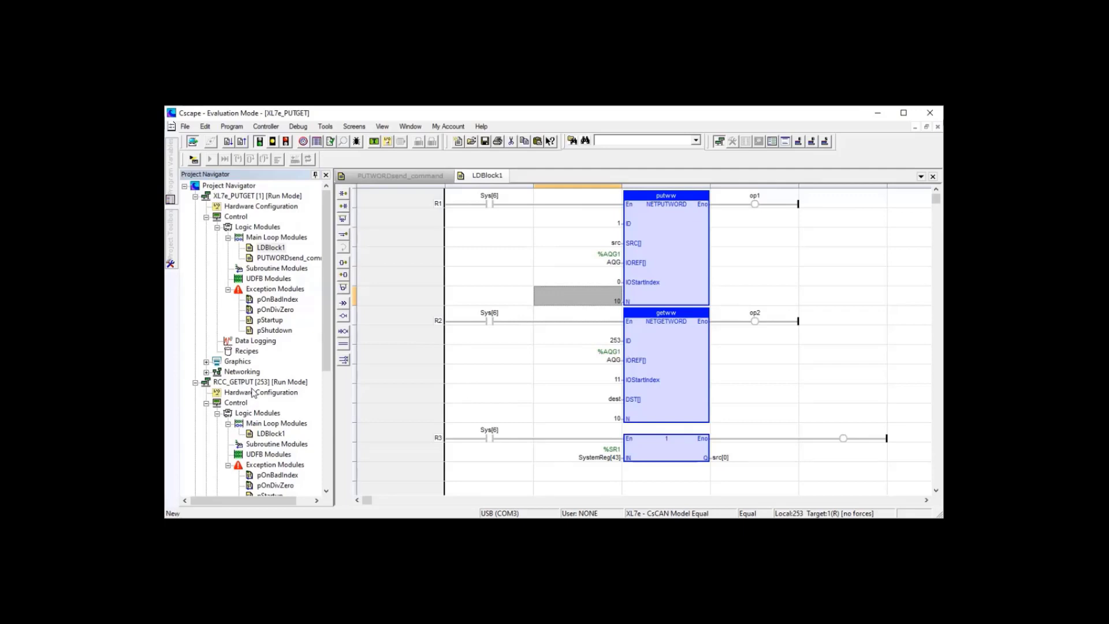
# Step: Open LDBlock1 of RCC_GETPUT and inspect the inputs of its getww and putww blocks
pyautogui.doubleClick(270, 433)
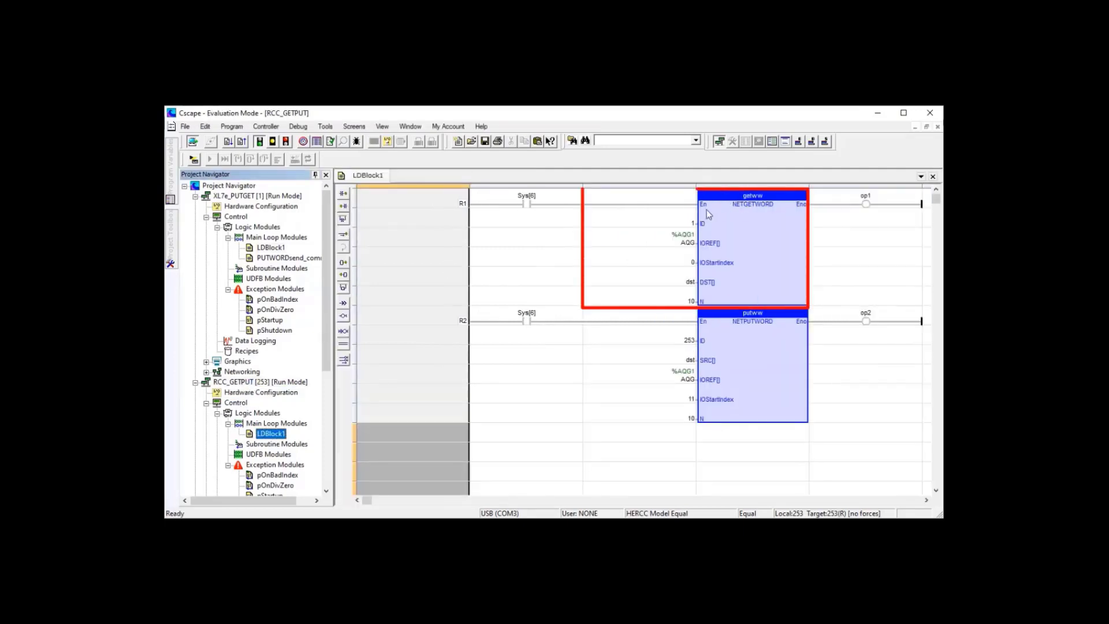
pyautogui.click(688, 222)
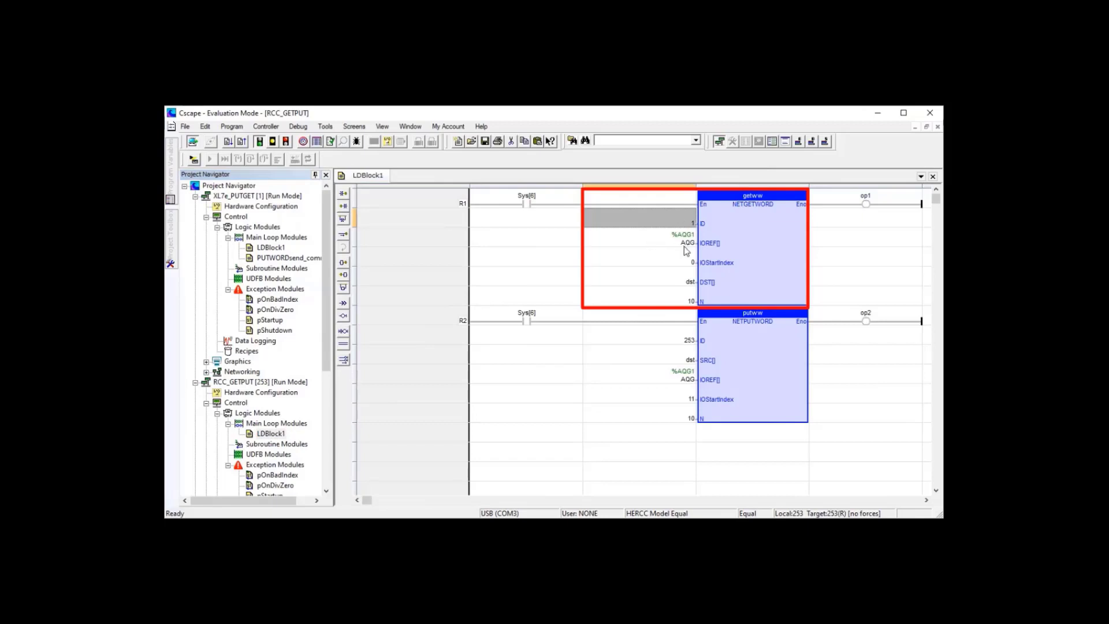
pyautogui.click(687, 257)
pyautogui.click(687, 298)
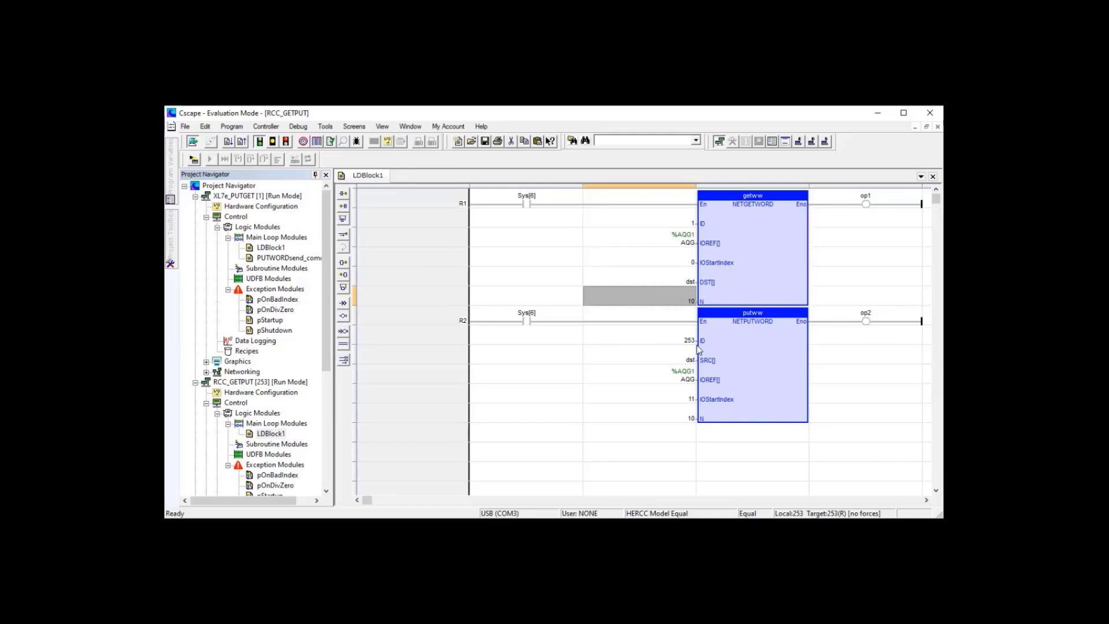
pyautogui.click(692, 373)
pyautogui.click(689, 393)
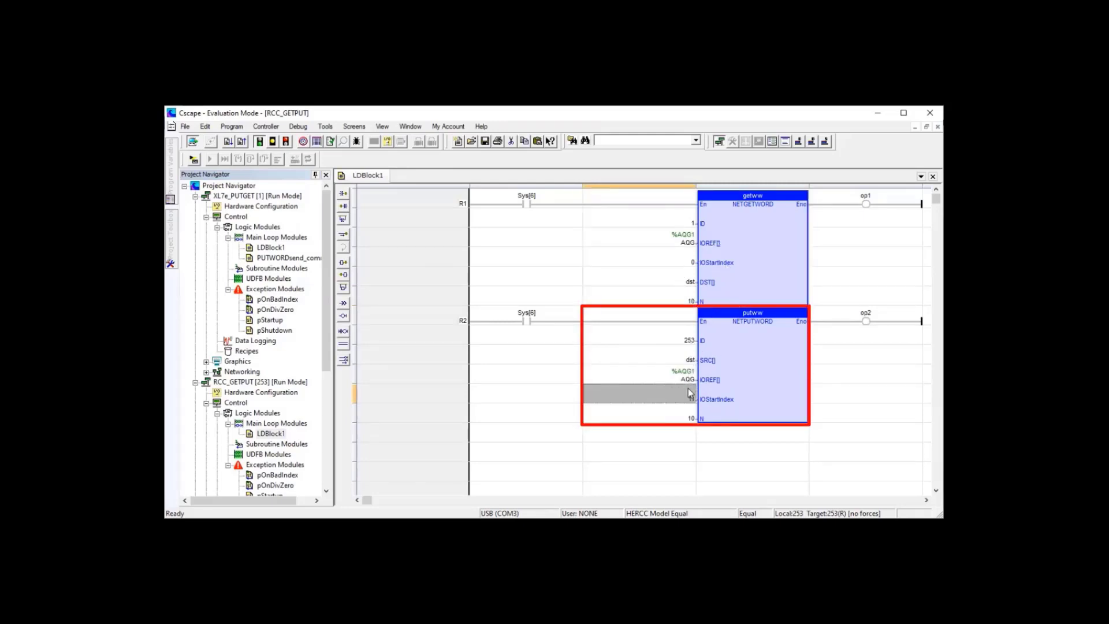
# Step: Reopen LDBlock1 of XL7e_PUTGET to check the getww block's ID and IOStartIndex against the two programs' network nodes
pyautogui.doubleClick(263, 248)
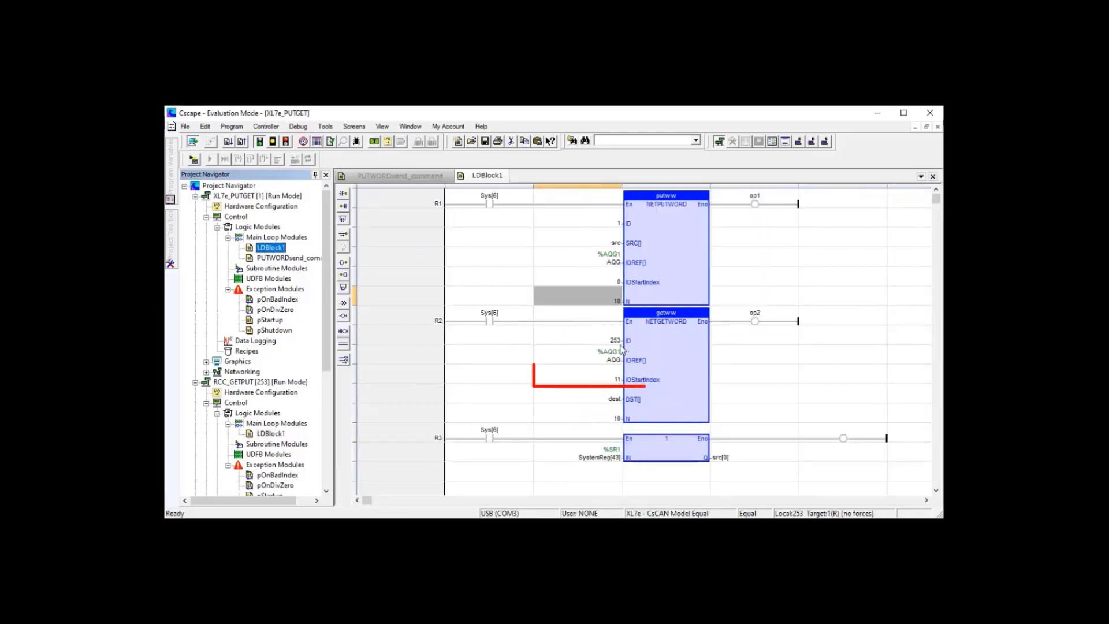
pyautogui.click(613, 343)
pyautogui.click(618, 377)
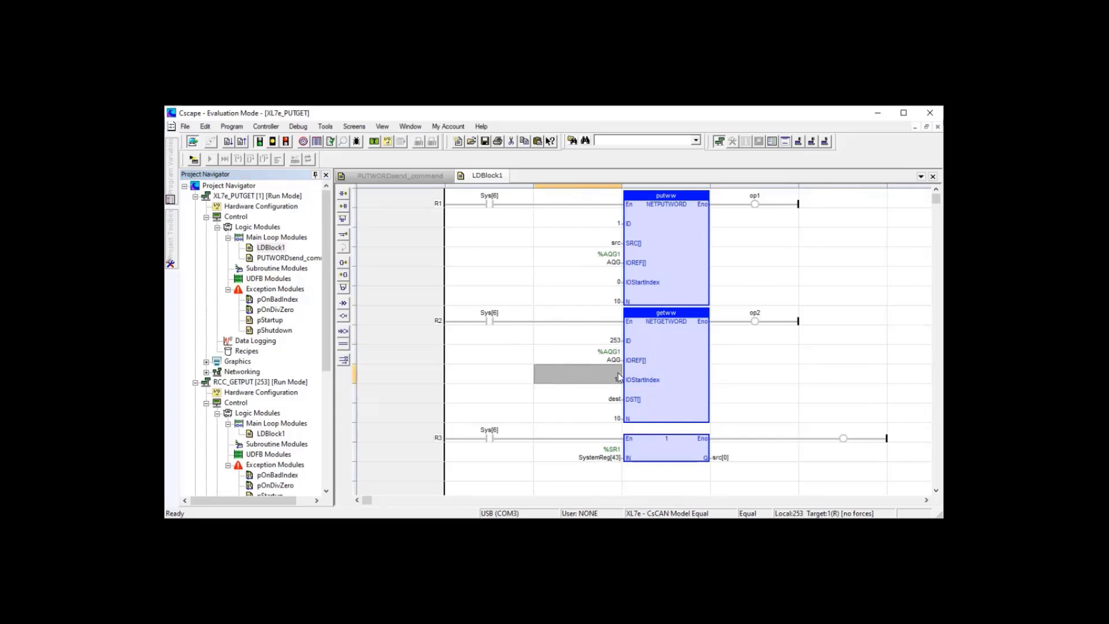
pyautogui.click(264, 198)
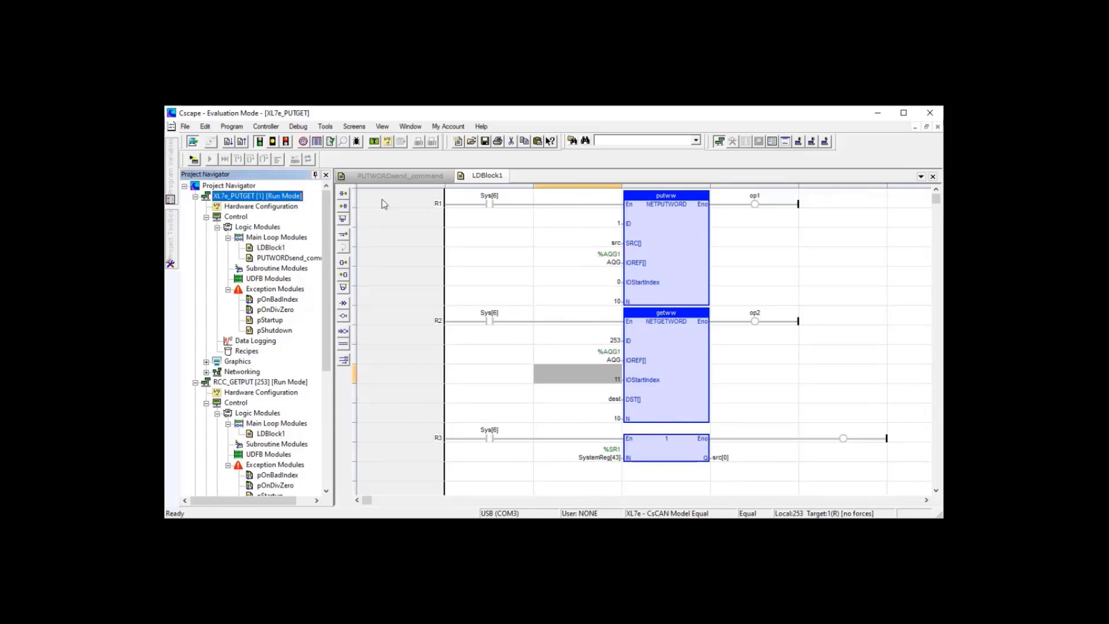
pyautogui.click(240, 381)
# Step: Trace the data from SystemReg[43] into src[0] and putww's SRC, through to getww's DST in the RCC_GETPUT program
pyautogui.click(267, 208)
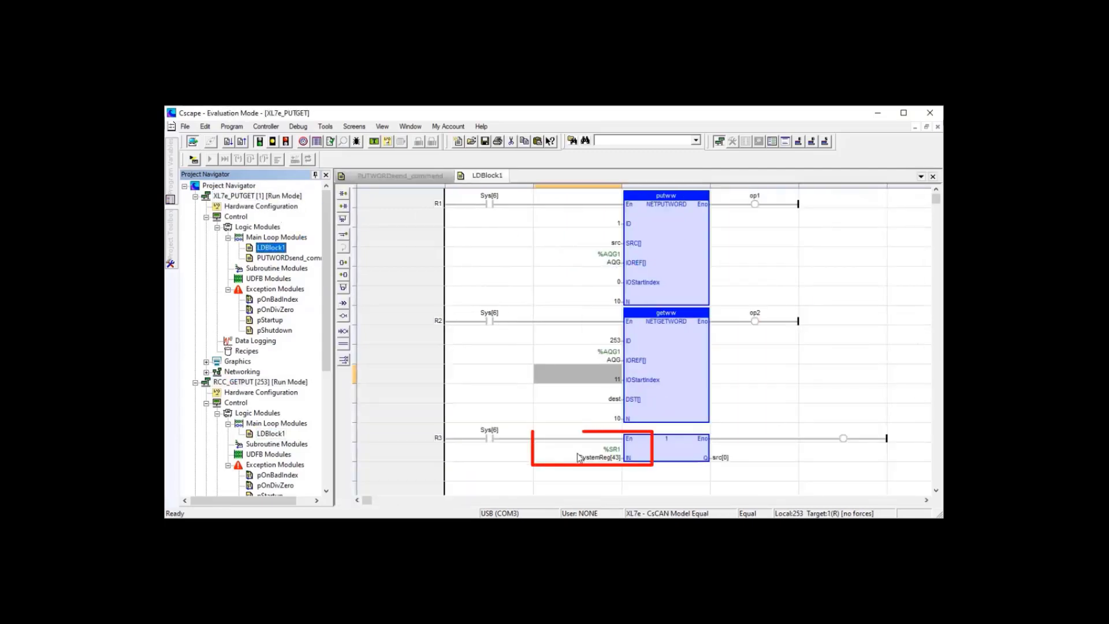
pyautogui.click(579, 458)
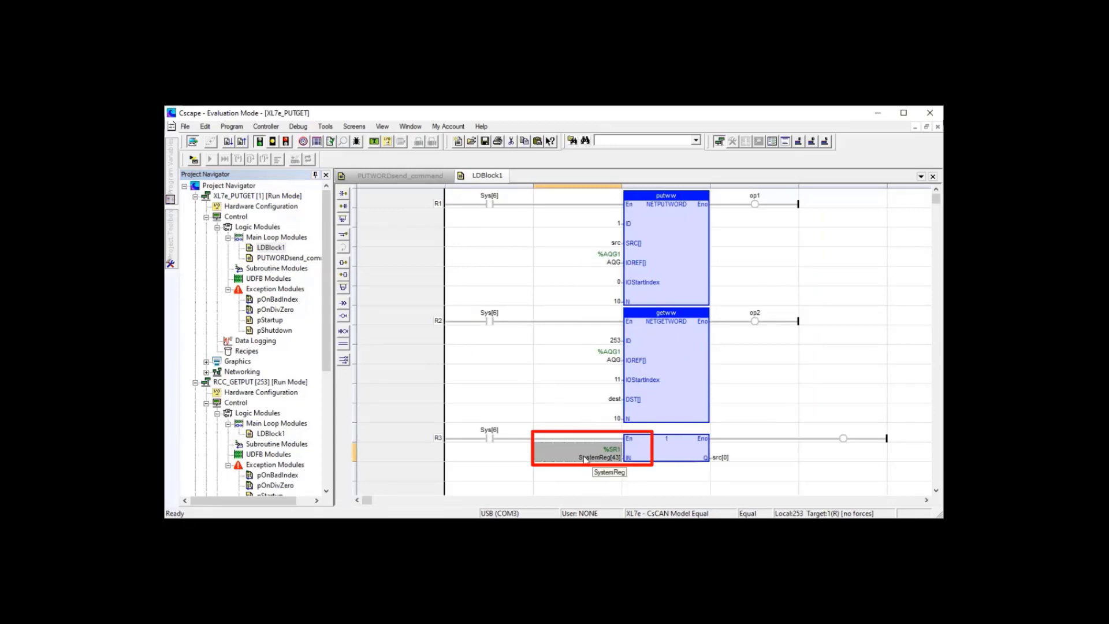
pyautogui.click(757, 462)
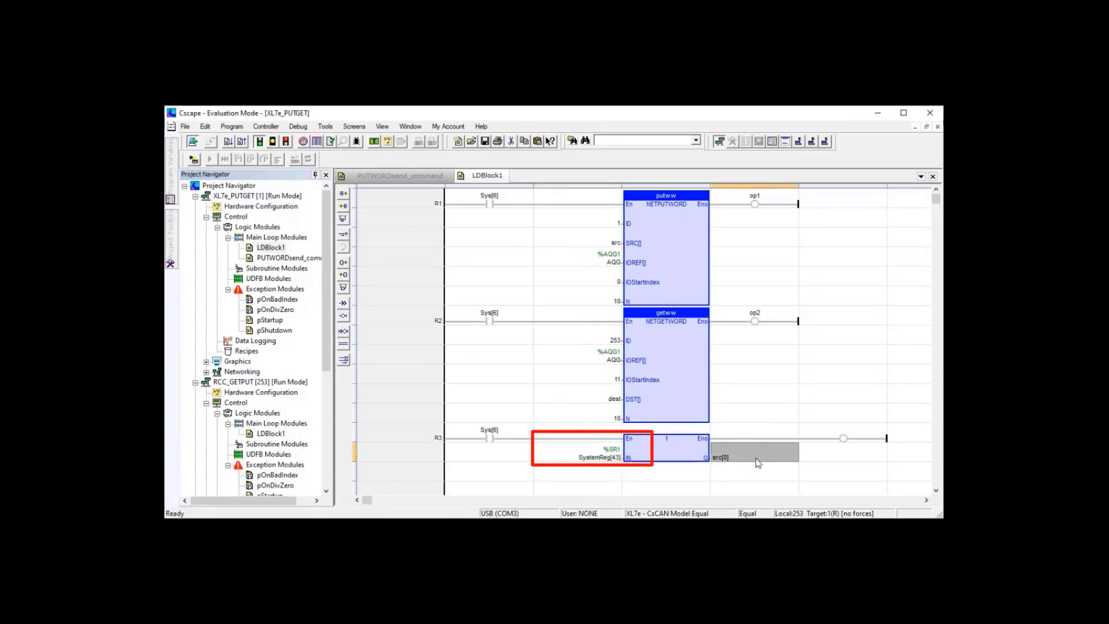
pyautogui.click(612, 245)
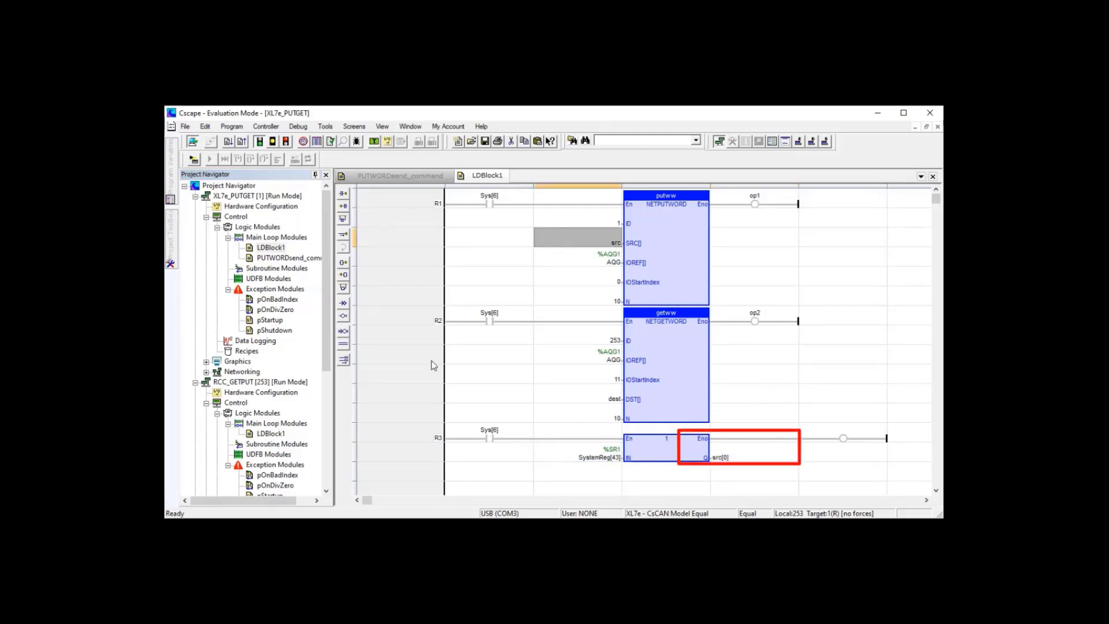
pyautogui.click(242, 383)
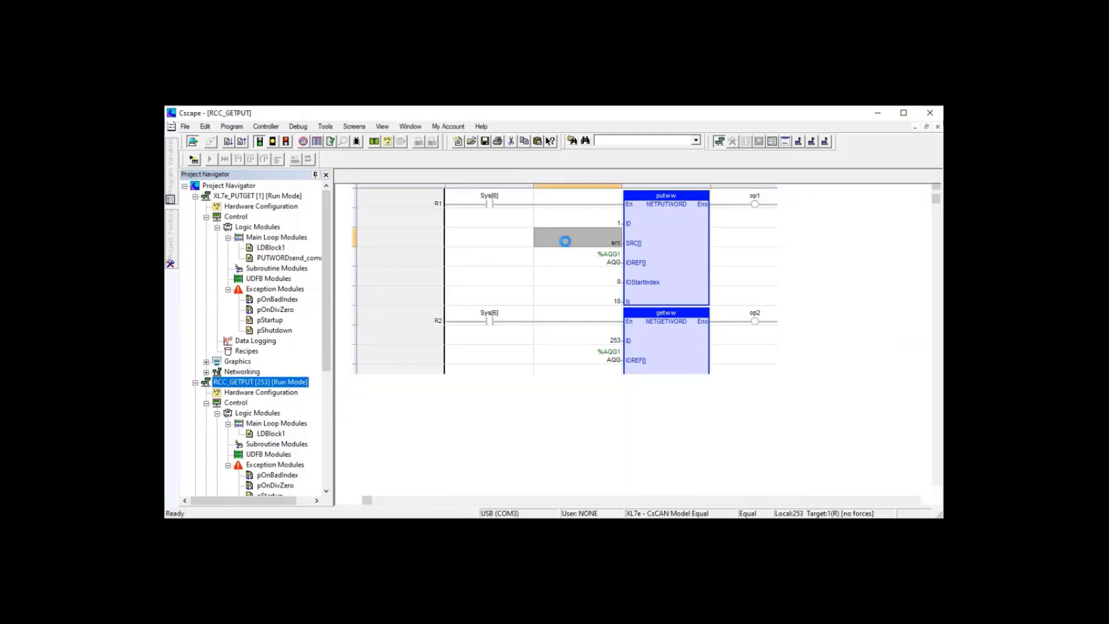
pyautogui.click(672, 280)
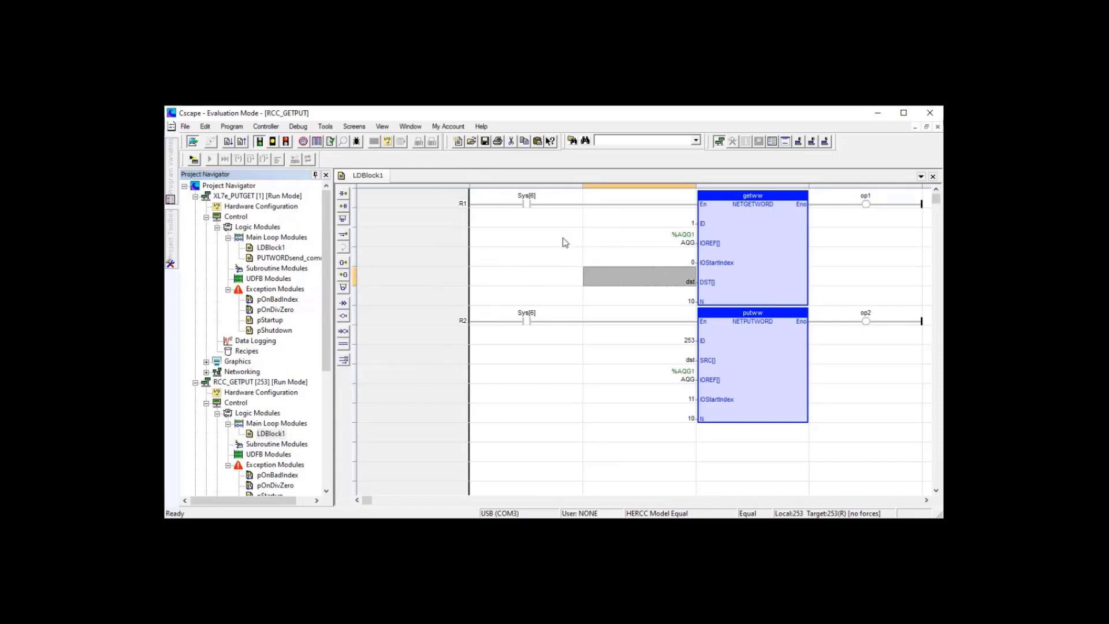
# Step: Start debug monitoring of RCC_GETPUT's LDBlock1, enlarge the data watch window and check the value of dst[0]
pyautogui.click(357, 141)
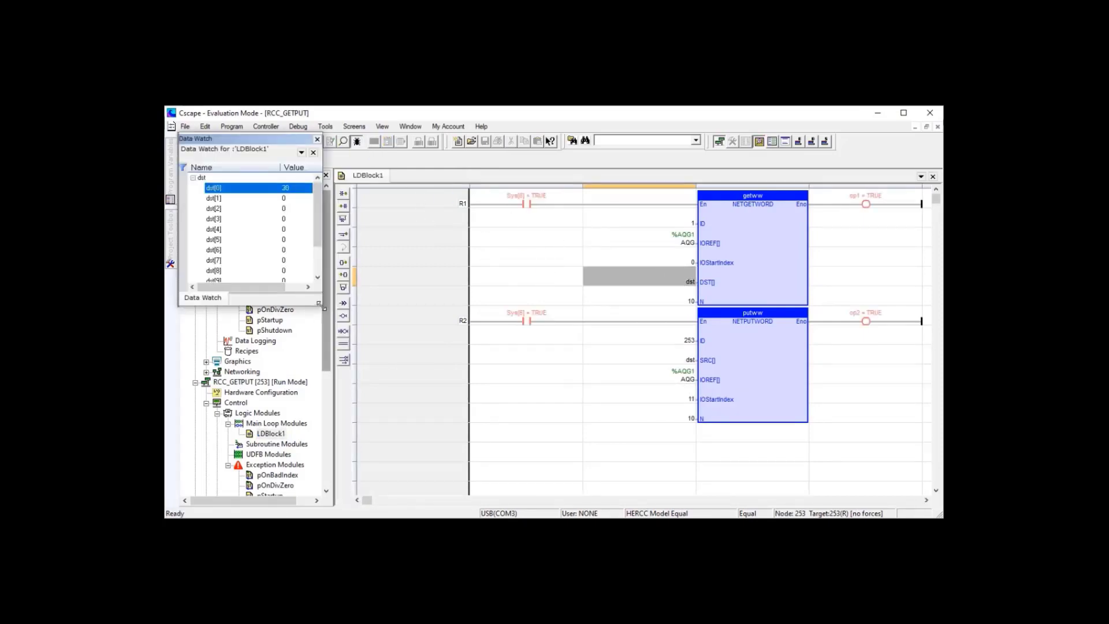
pyautogui.moveTo(325, 309); pyautogui.dragTo(424, 361)
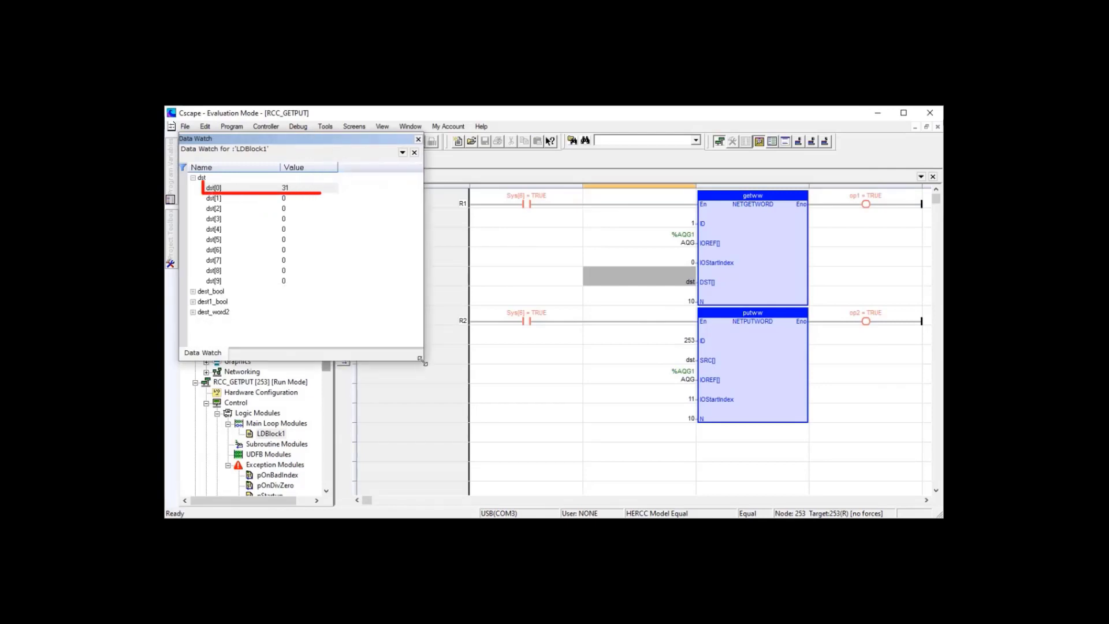
pyautogui.click(294, 189)
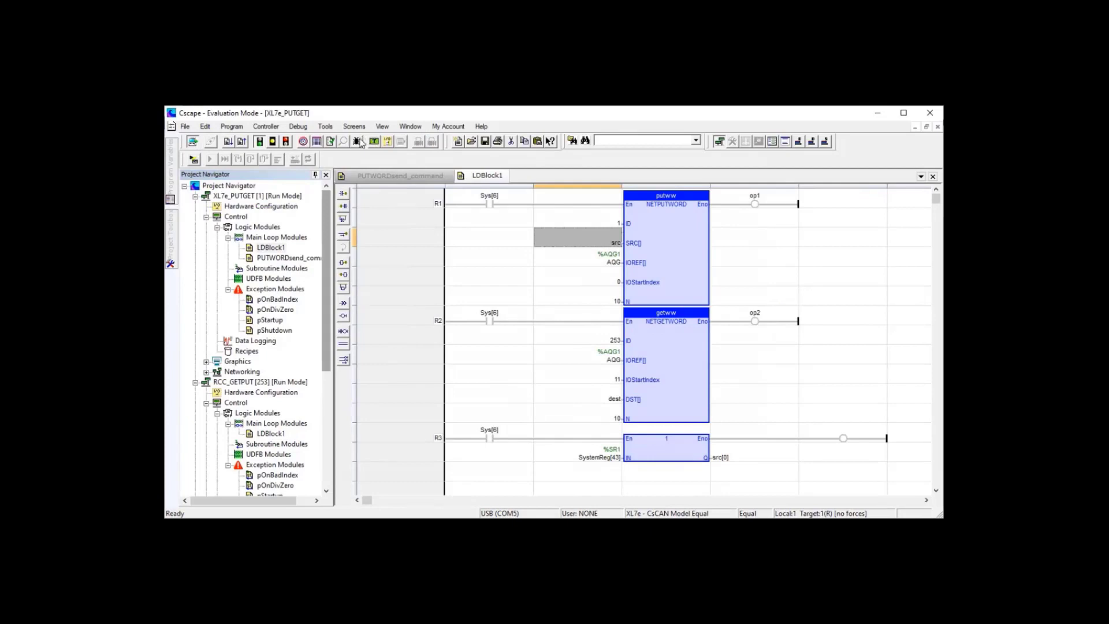
# Step: Start debug monitoring of XL7e_PUTGET and bring up the live data watch for its LDBlock1
pyautogui.click(399, 176)
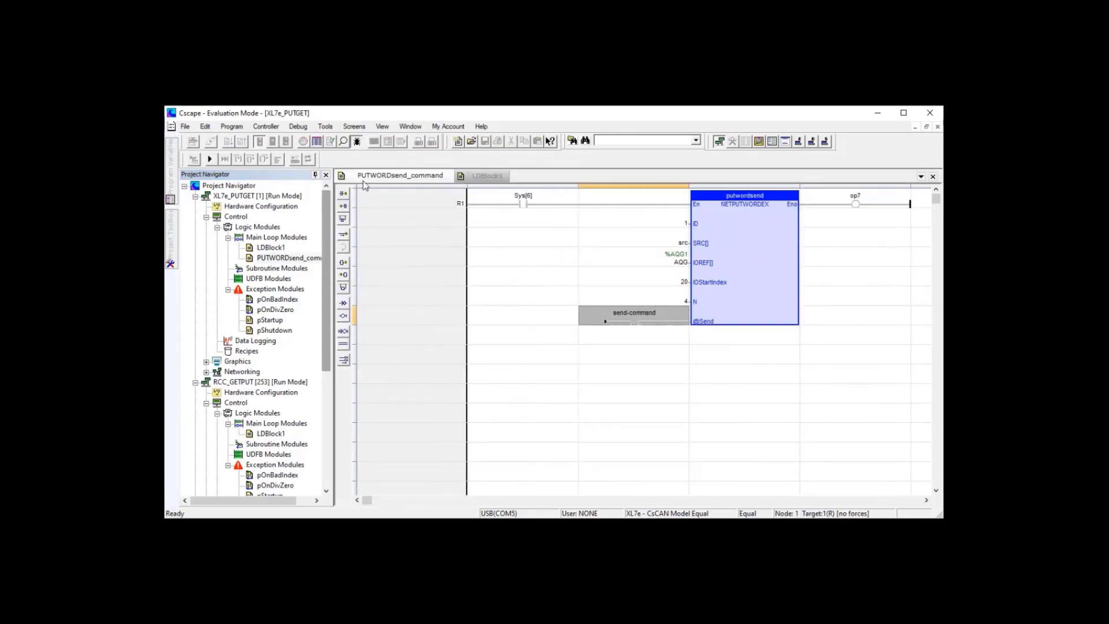
pyautogui.click(462, 177)
pyautogui.click(342, 141)
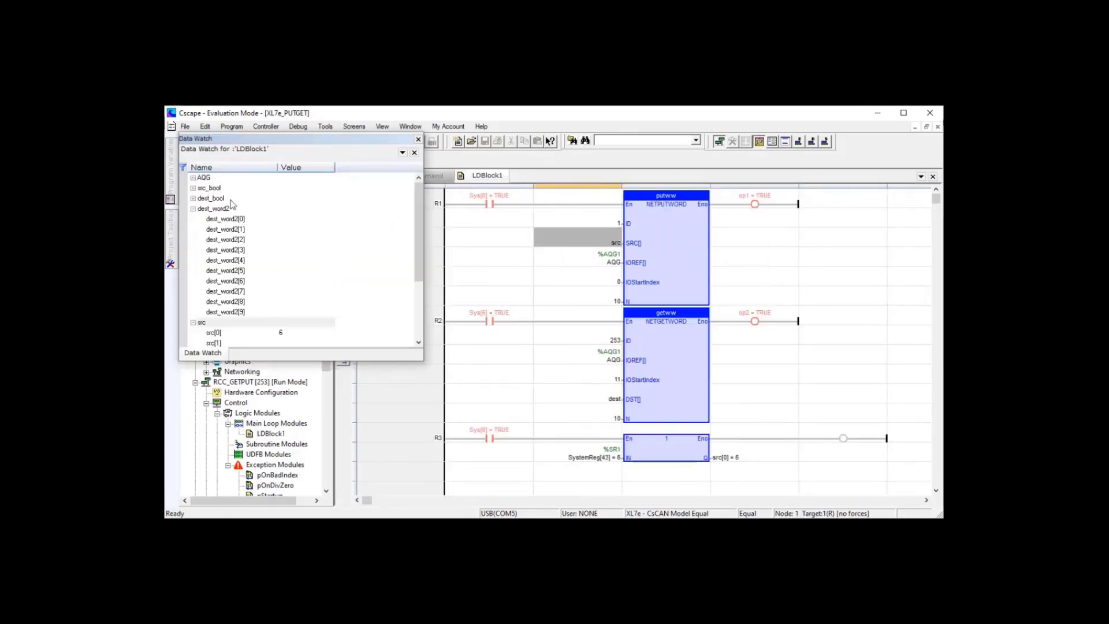
# Step: Collapse dest_word2 in the data watch and force src[1] to 123
pyautogui.click(193, 210)
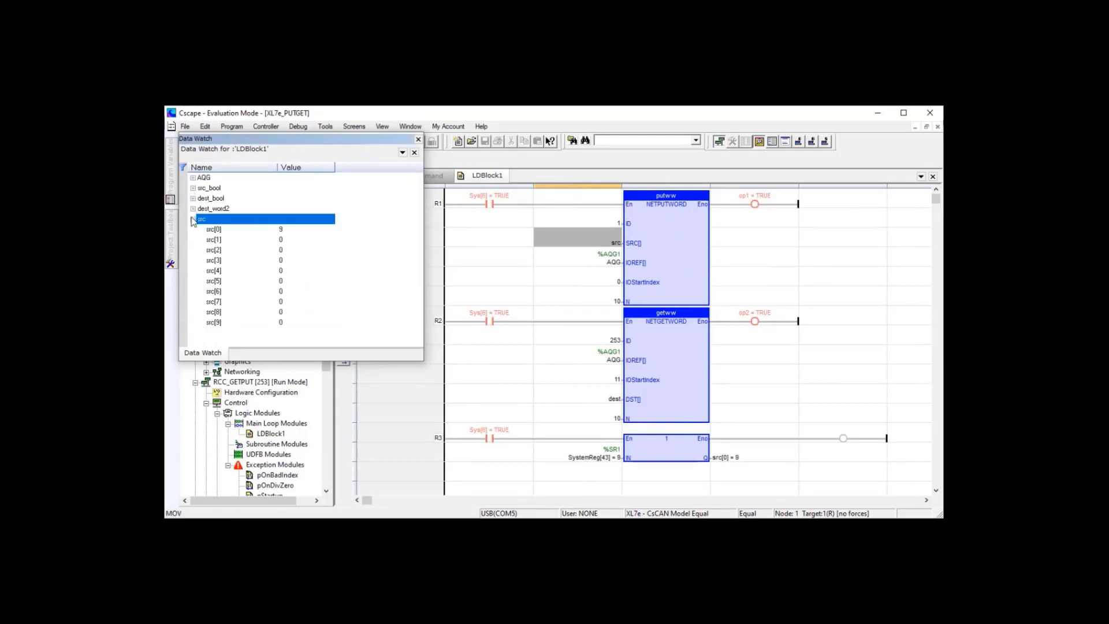
pyautogui.click(278, 240)
pyautogui.doubleClick(287, 245)
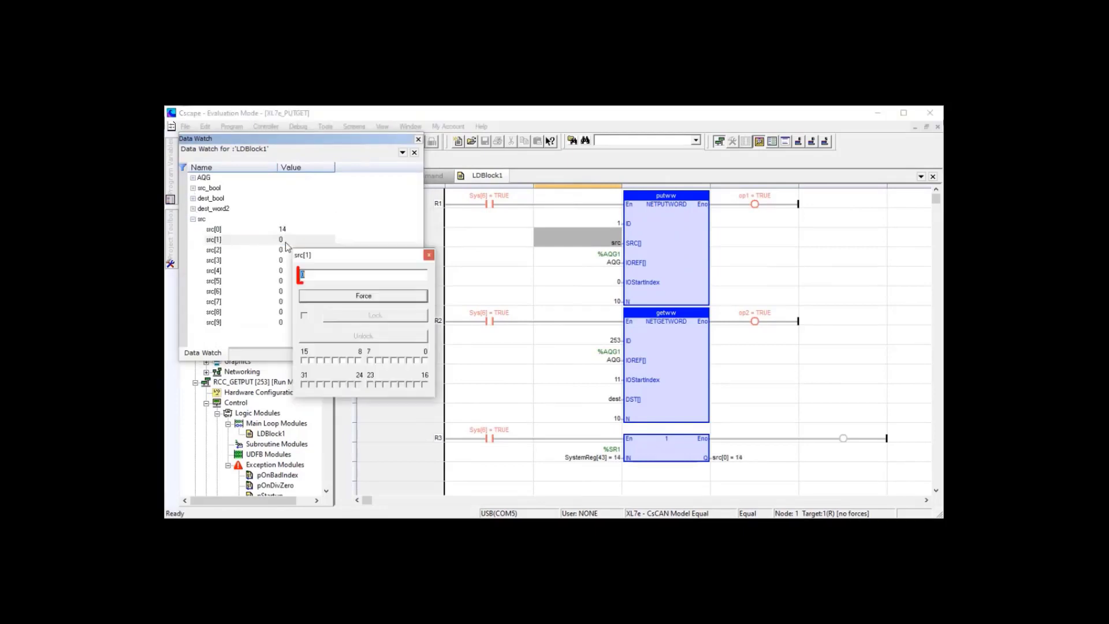
pyautogui.press('Escape')
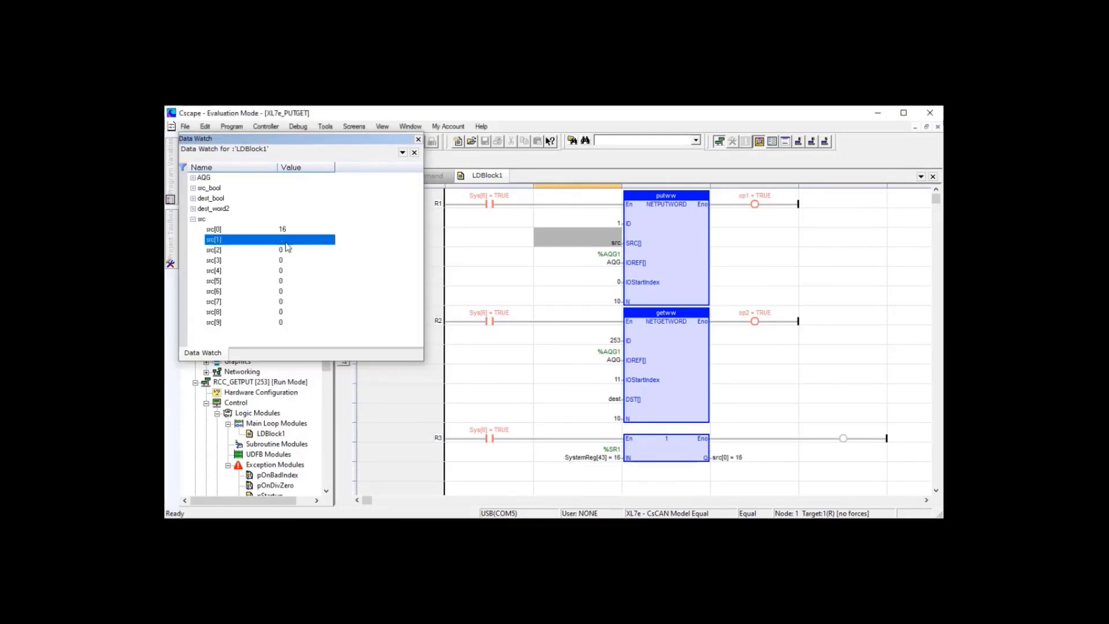
# Step: Collapse the src array and add the variable dest to LDBlock1's data watch list
pyautogui.click(193, 219)
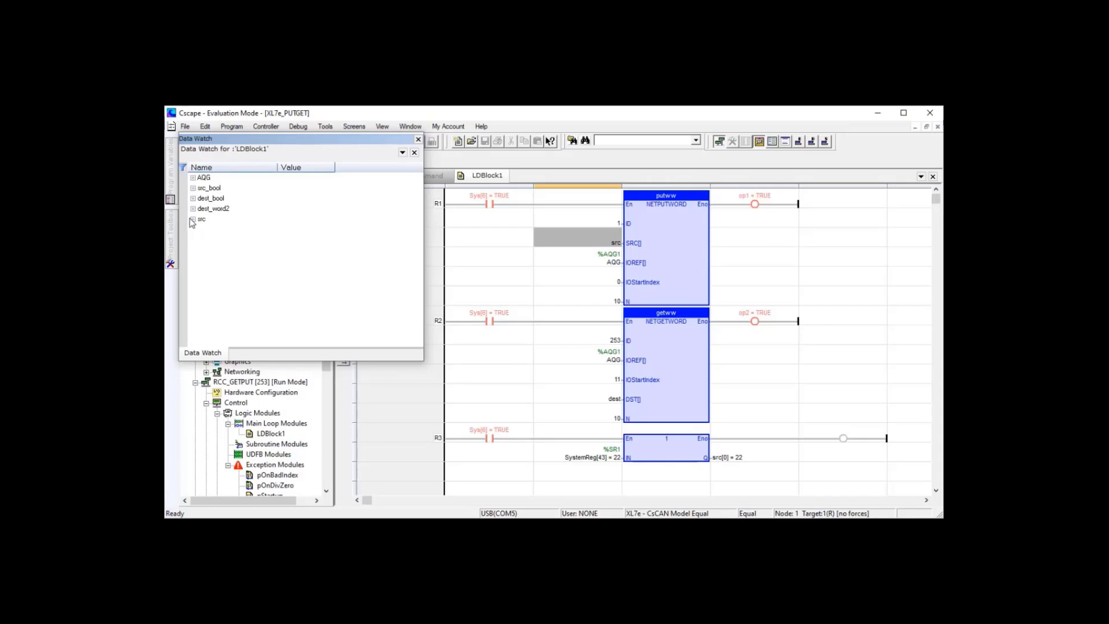
pyautogui.rightClick(244, 269)
pyautogui.click(286, 337)
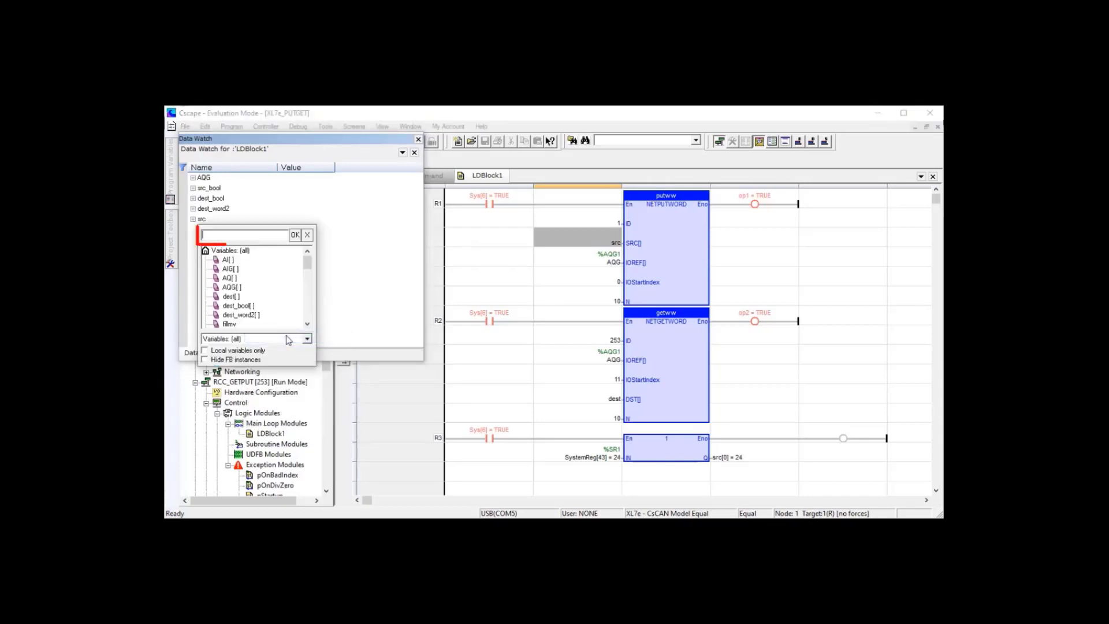
pyautogui.write('dest')
pyautogui.press('Return')
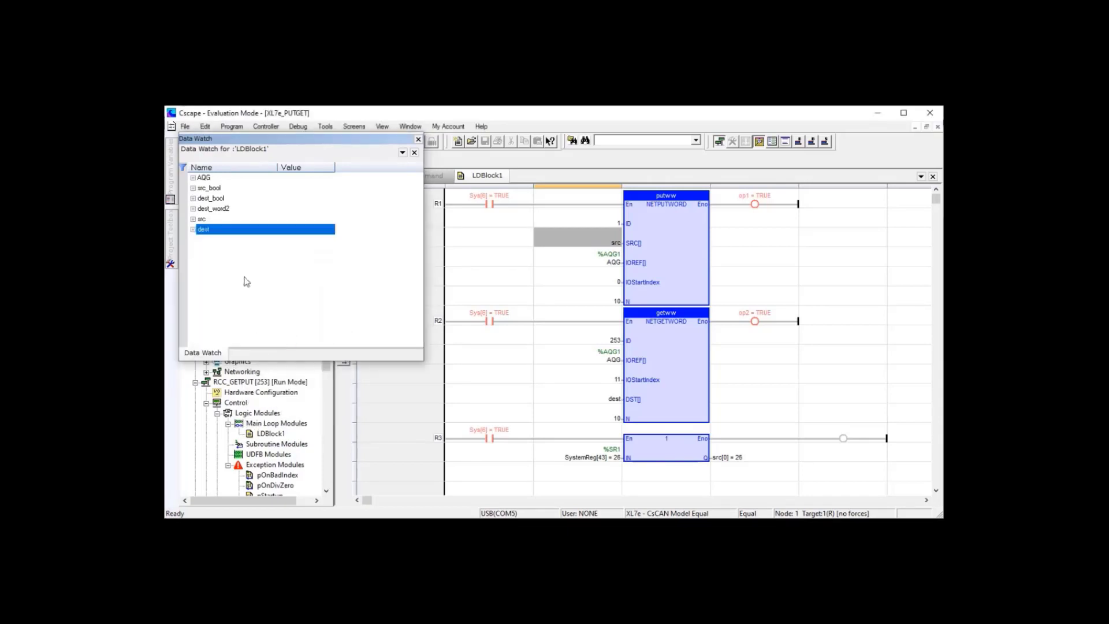
# Step: Expand the dest and src arrays in the data watch and compare their first two elements
pyautogui.click(193, 230)
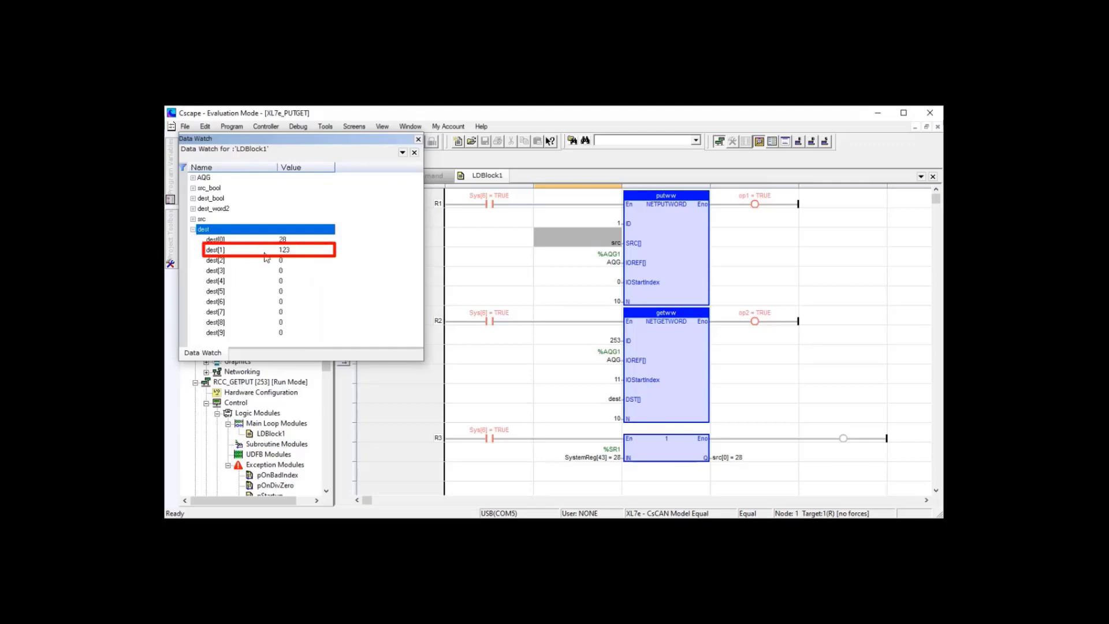
pyautogui.click(245, 250)
pyautogui.click(193, 219)
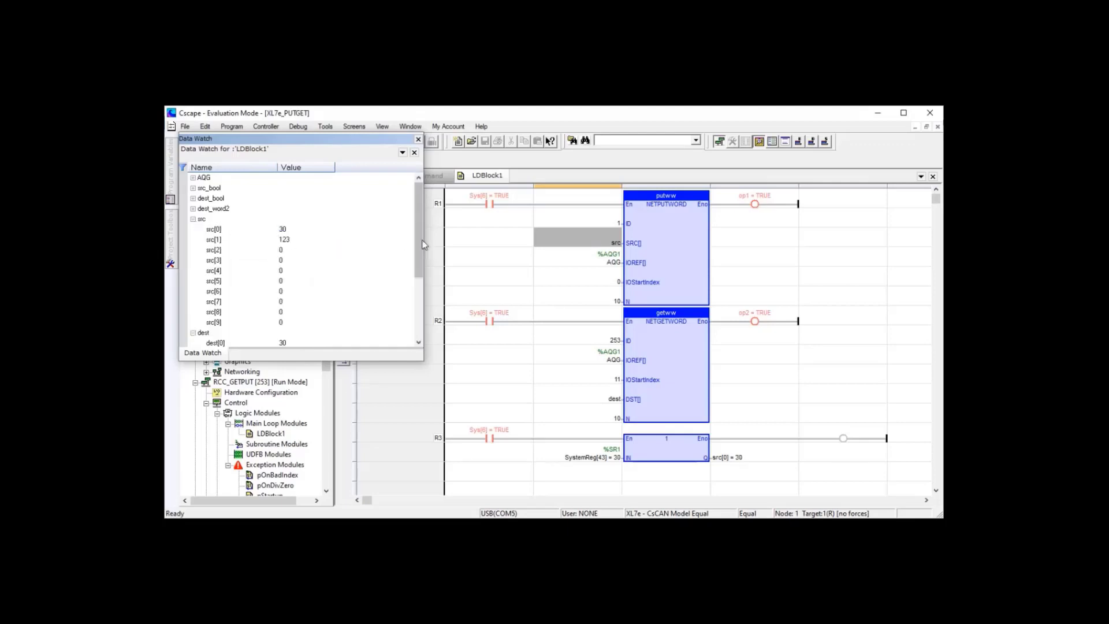
pyautogui.moveTo(415, 254); pyautogui.dragTo(418, 287)
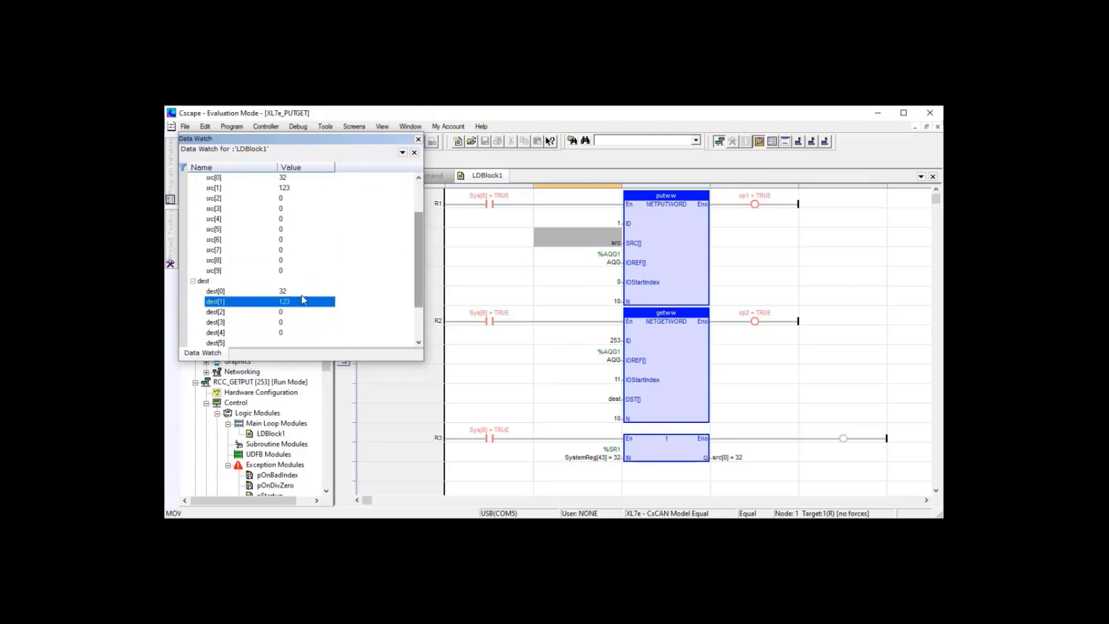